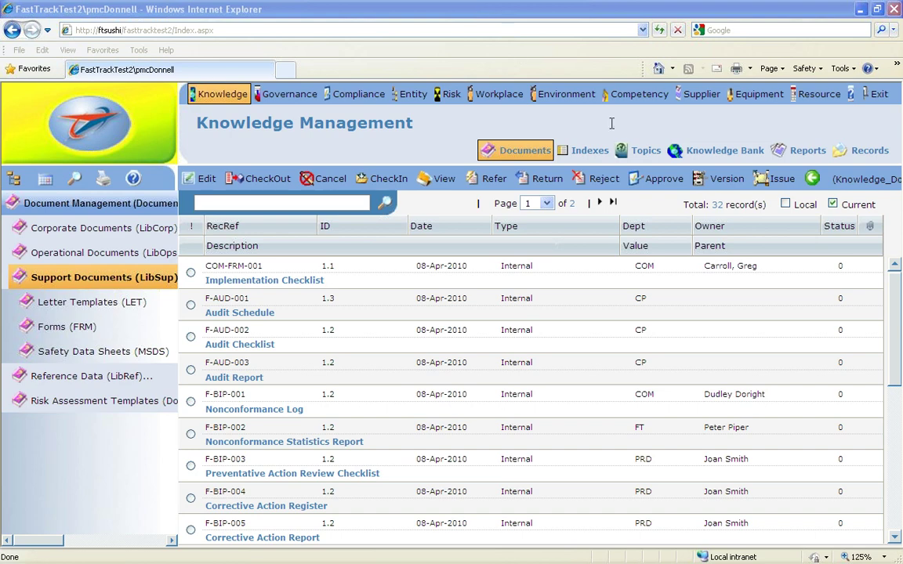
- Open the master record of COM-FRM-001 Implementation Checklist from the document administration functions, examine its details, and close it
click(807, 179)
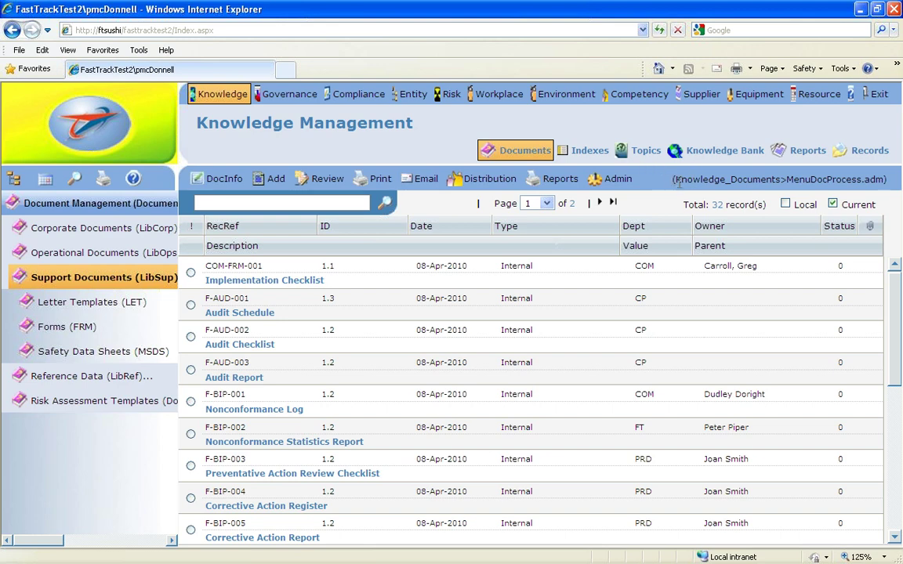
click(612, 181)
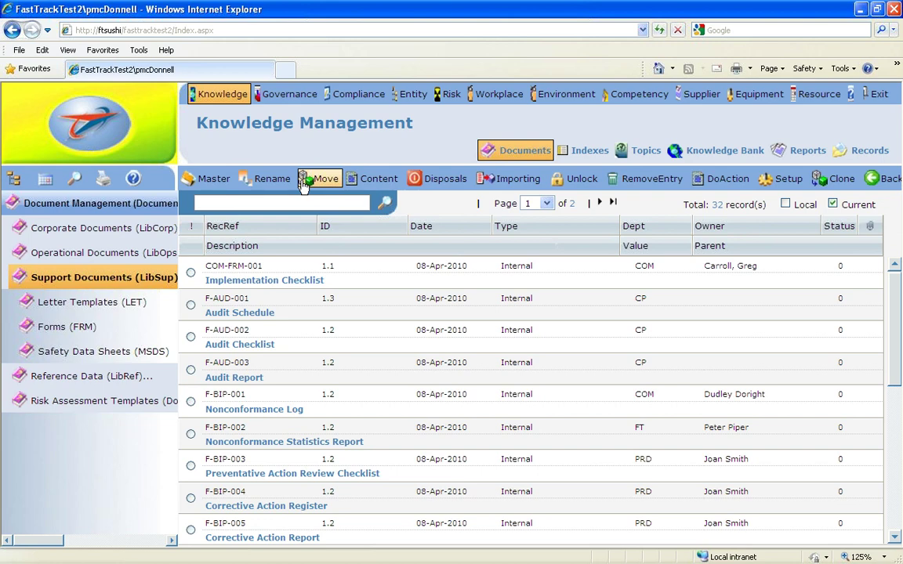
click(191, 272)
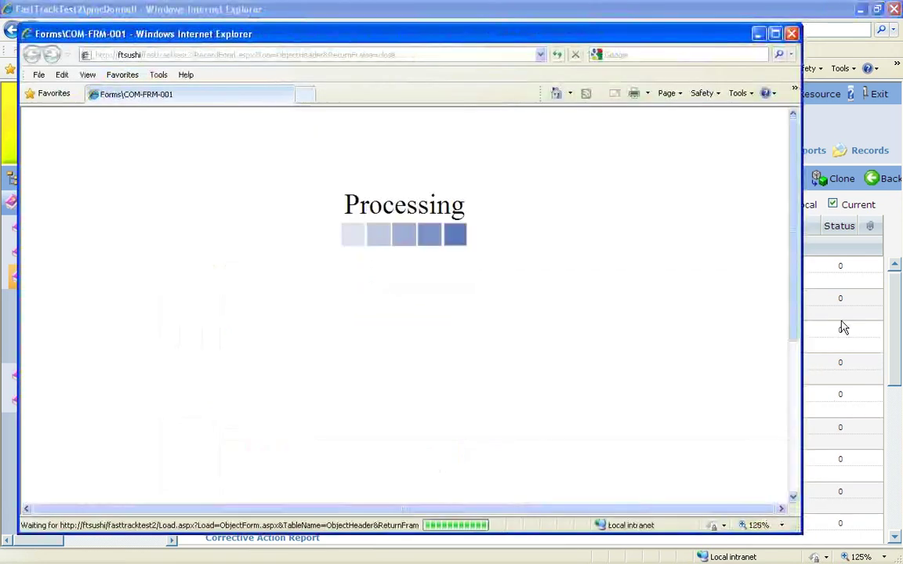
scroll(792, 253, down, 3)
scroll(710, 167, up, 3)
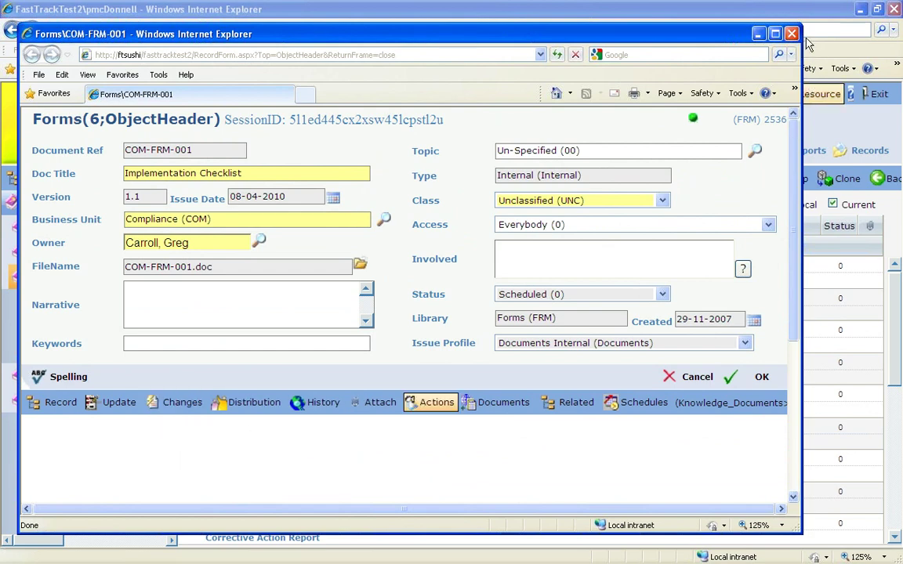
click(431, 404)
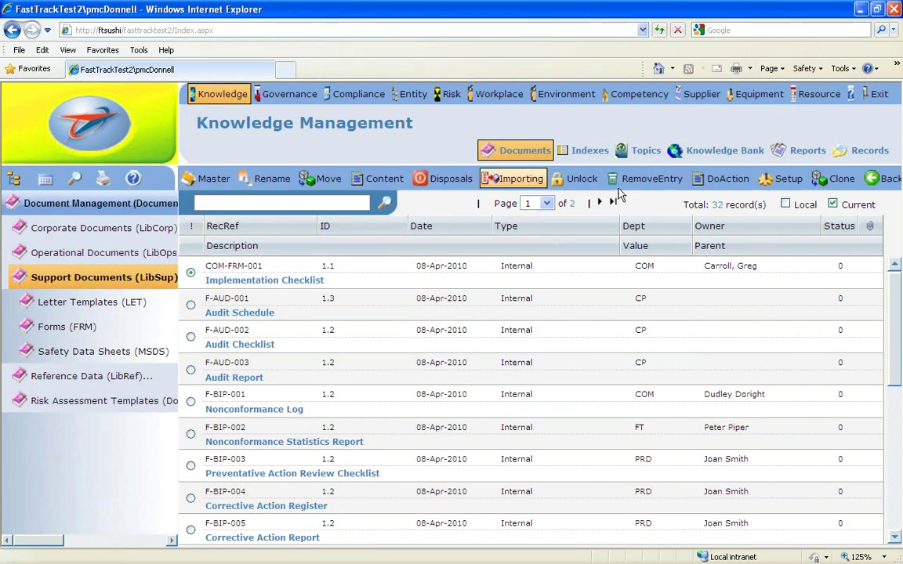
- Look over the available document administration and review functions, ending back at the main set of document functions
click(875, 181)
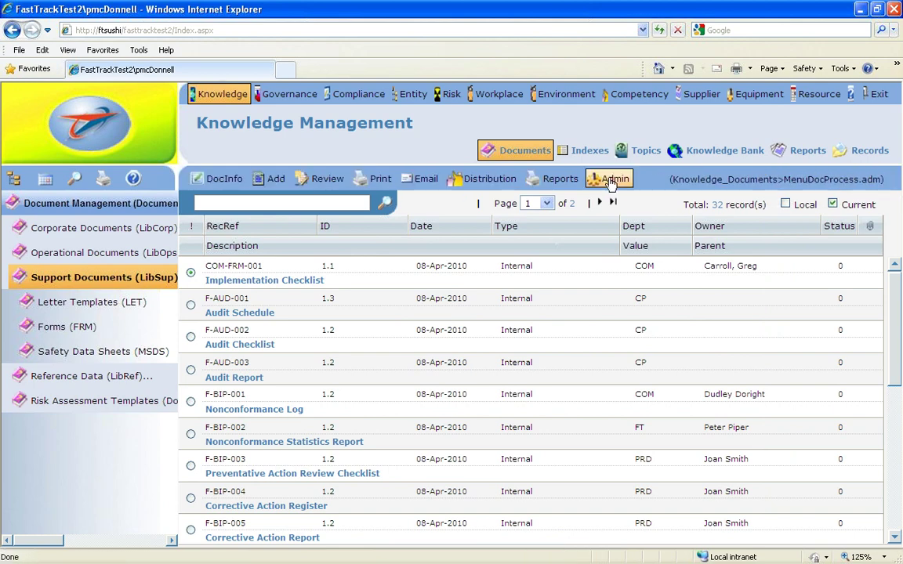
click(610, 179)
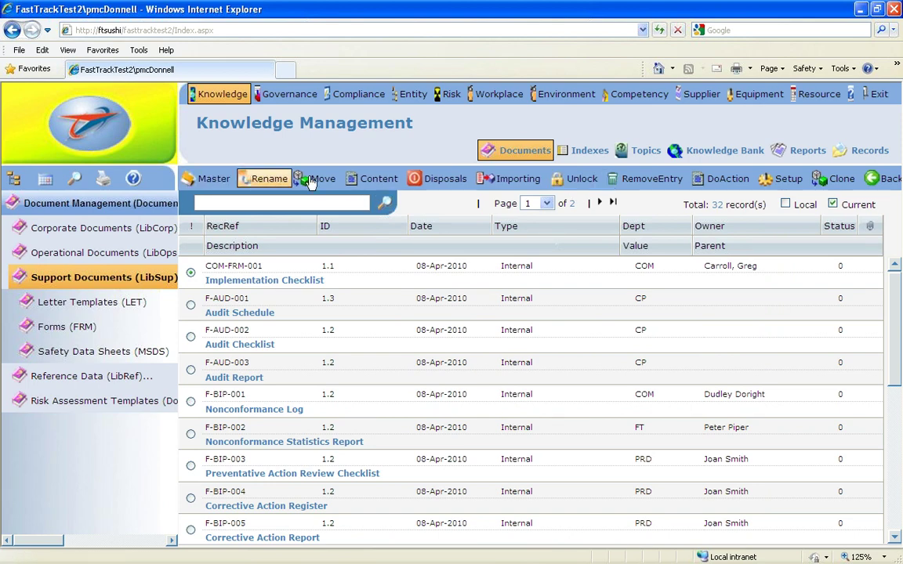
click(890, 181)
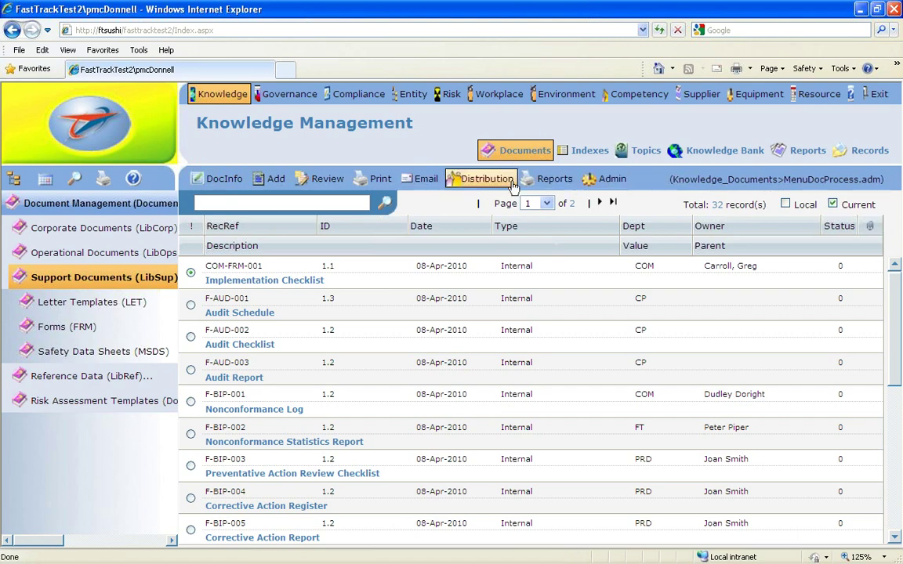
click(323, 189)
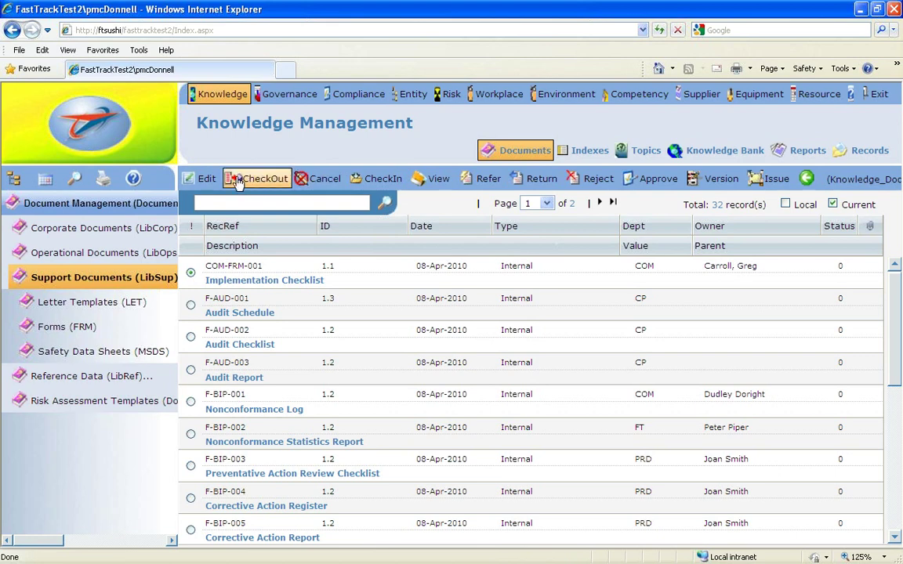
click(811, 179)
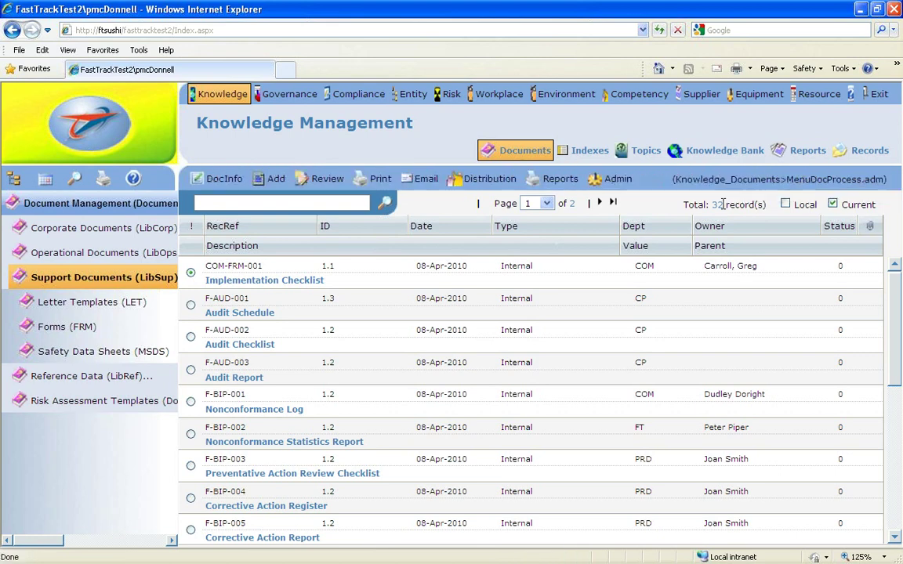
- Display the workflow of COM-FRM-001 Implementation Checklist and select the documents below it one after another down to F-BIP-001 Nonconformance Log
right_click(235, 269)
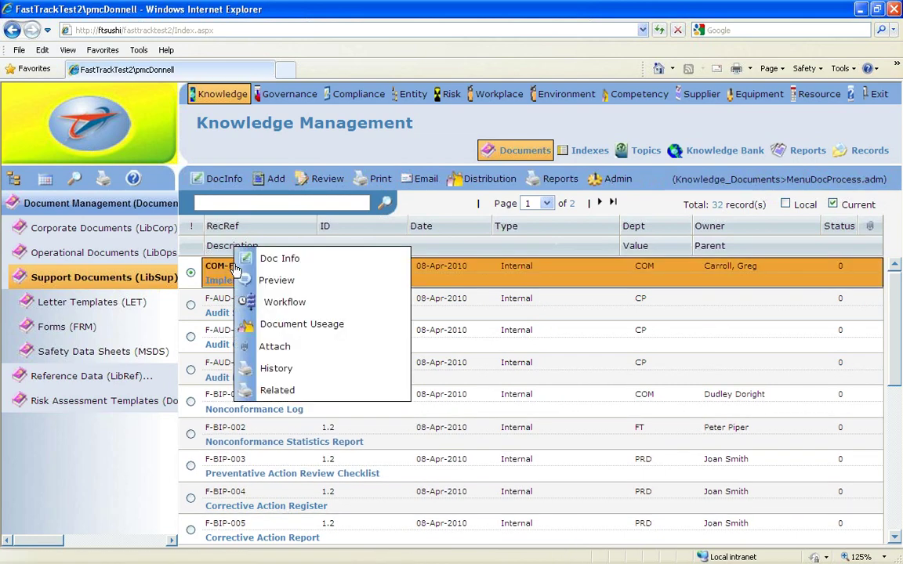
click(290, 305)
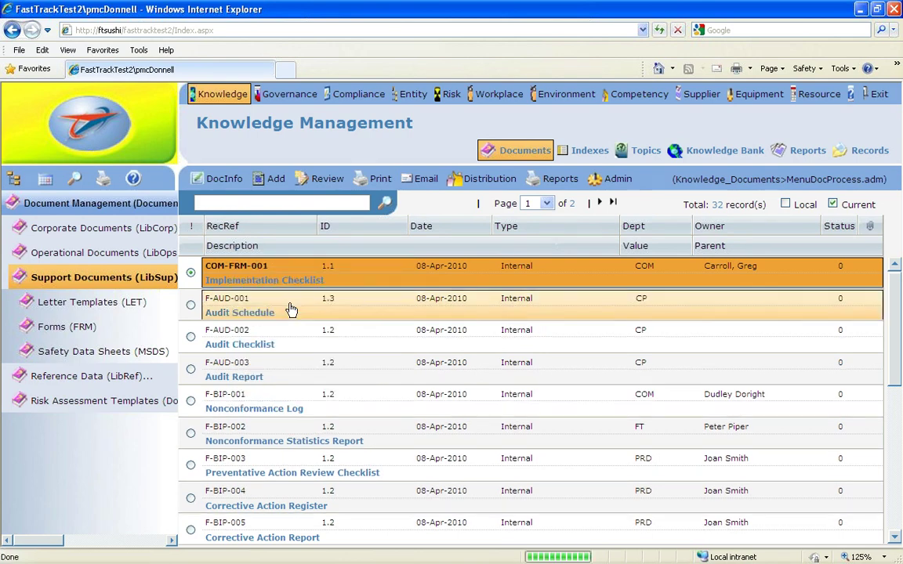
click(191, 274)
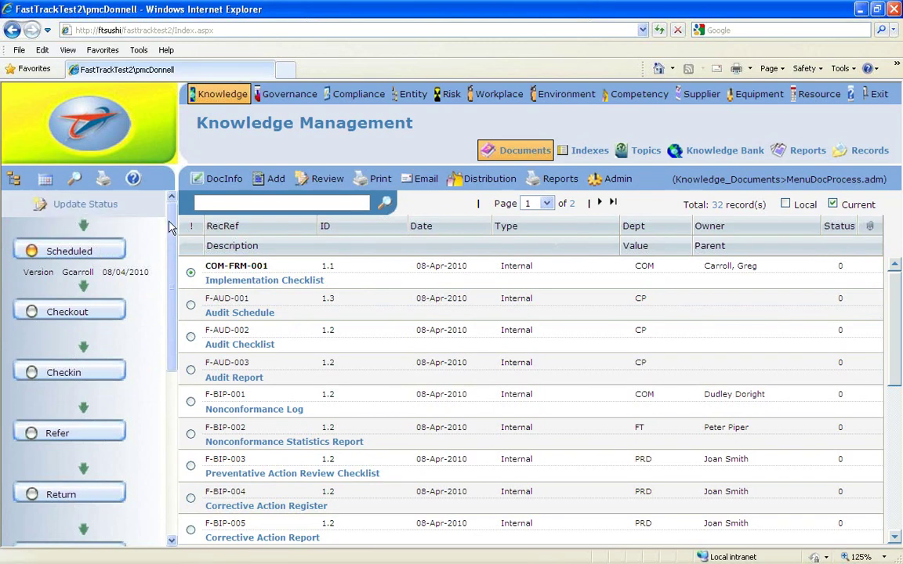
click(190, 305)
click(192, 338)
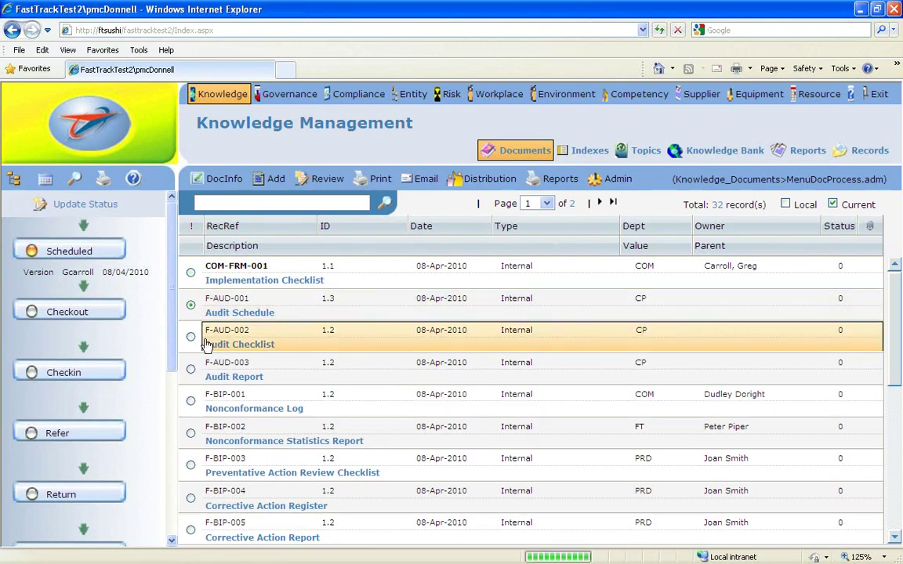
click(191, 369)
click(191, 401)
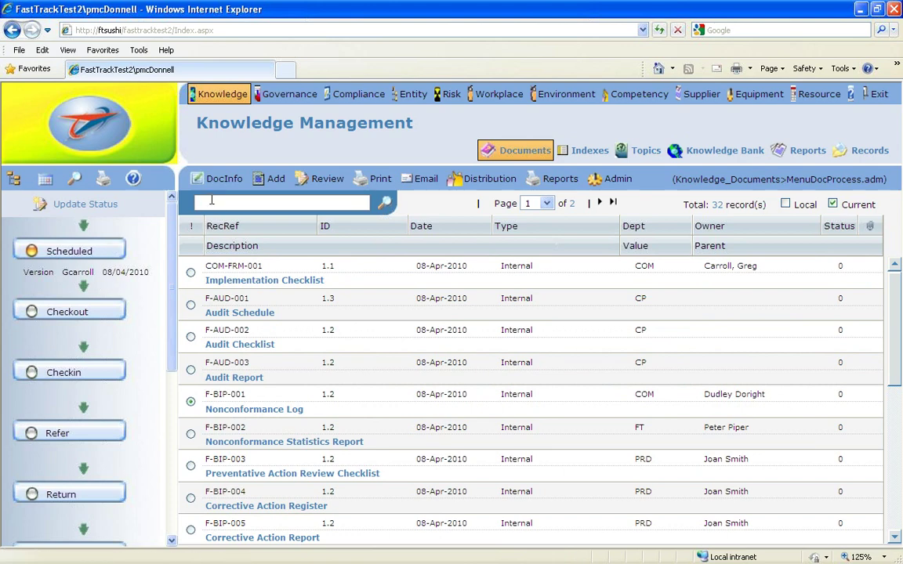
click(111, 204)
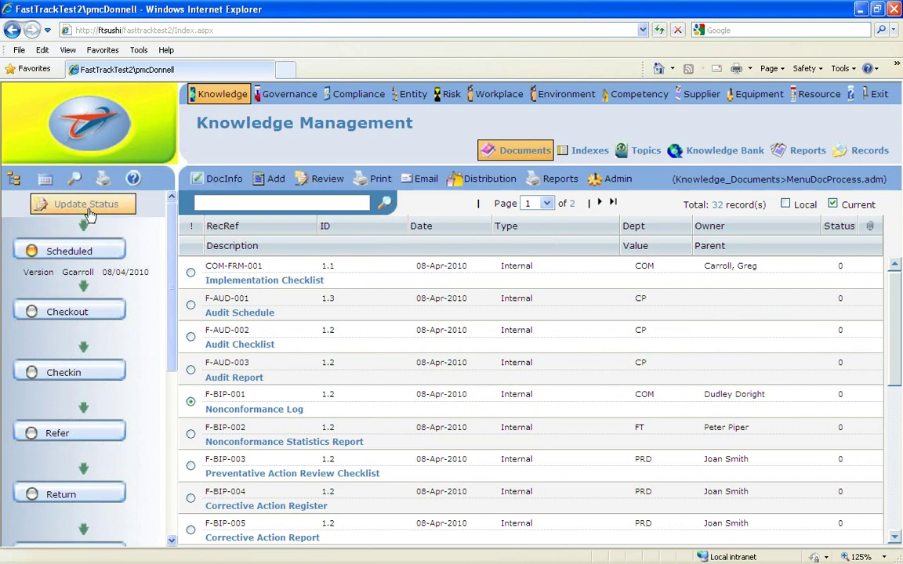
- Return to the document libraries and list the Policies (POL) documents under Corporate Documents
click(521, 153)
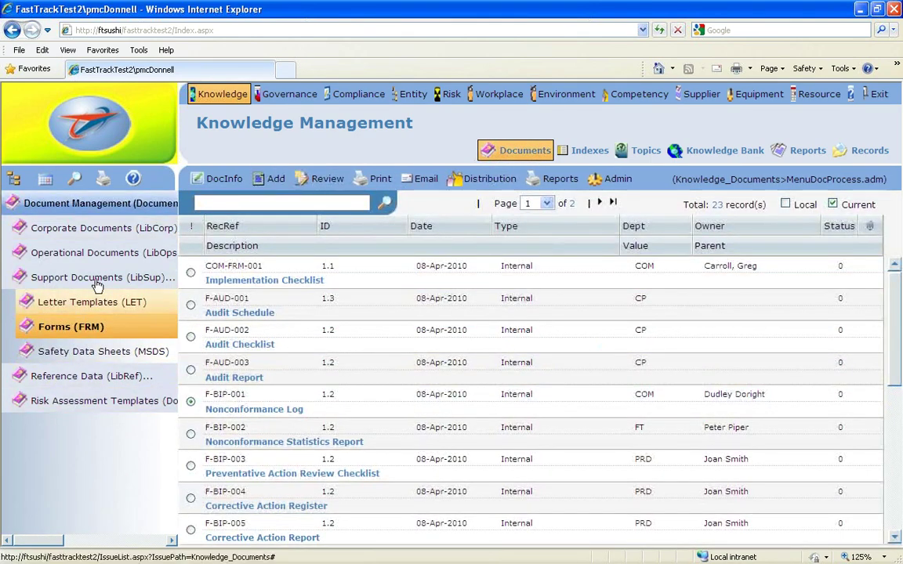
click(116, 230)
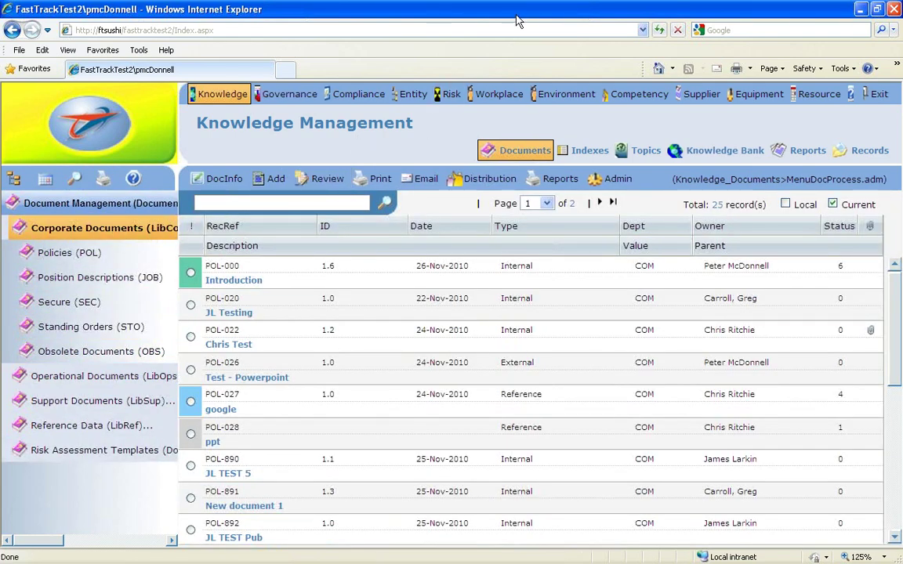
click(218, 102)
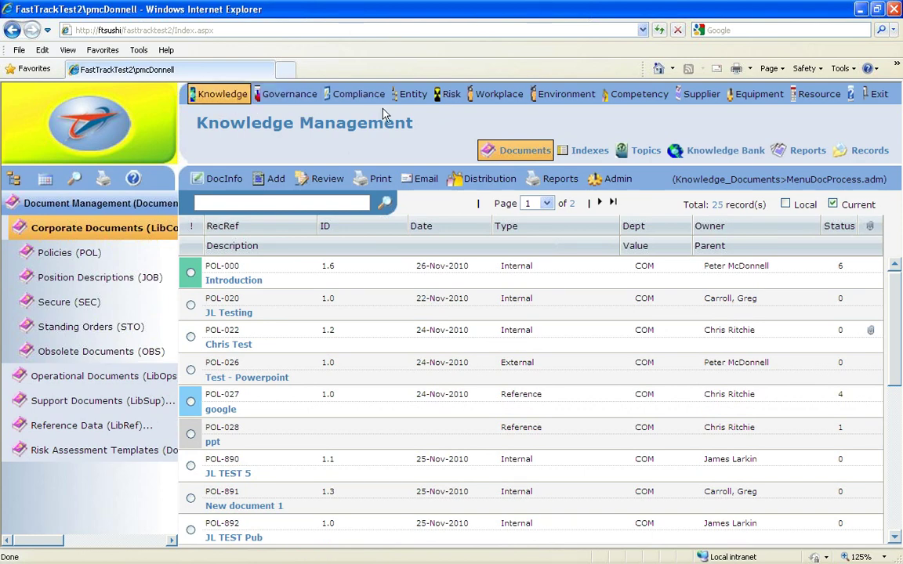
click(522, 155)
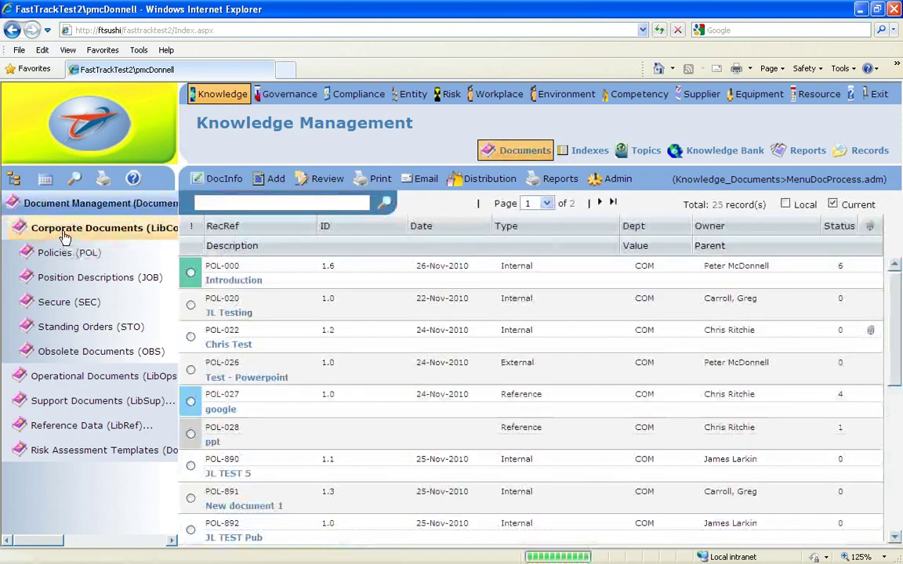
click(49, 255)
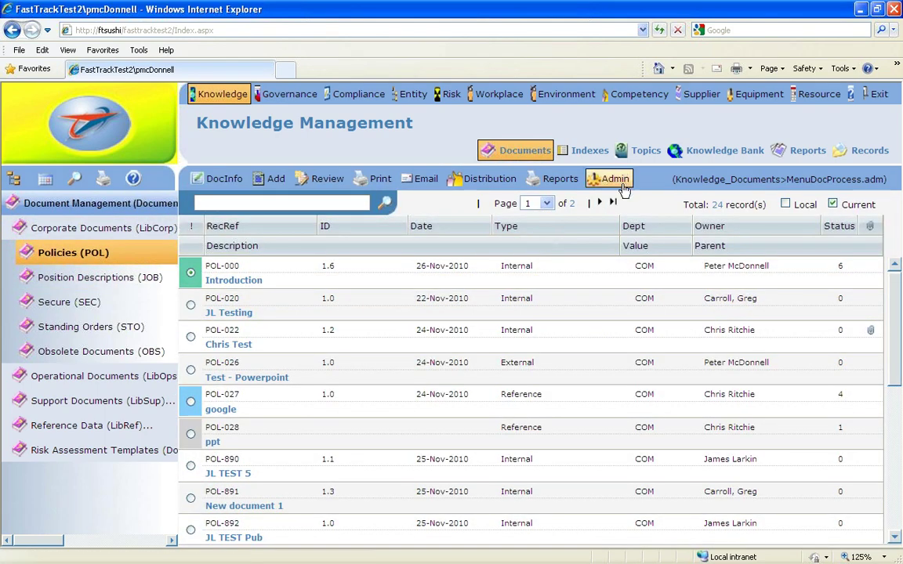
- Open the master record of POL-000 Introduction through the administration functions, highlight its document title, and close the record without changes
click(617, 178)
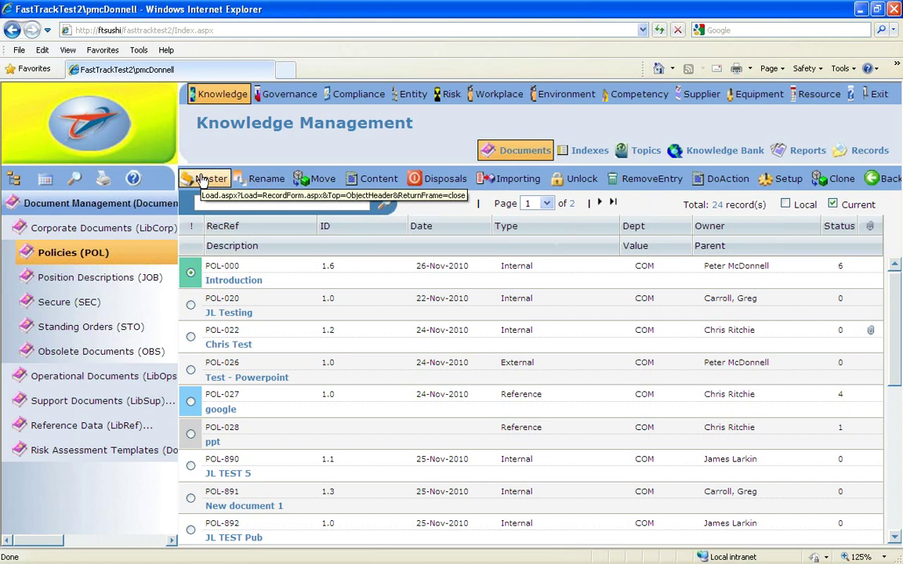
click(877, 178)
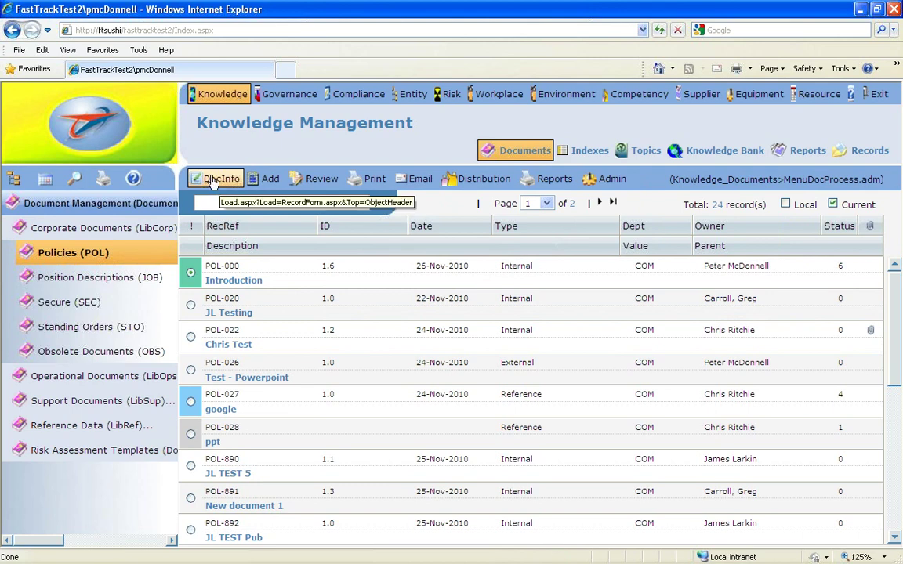
click(610, 178)
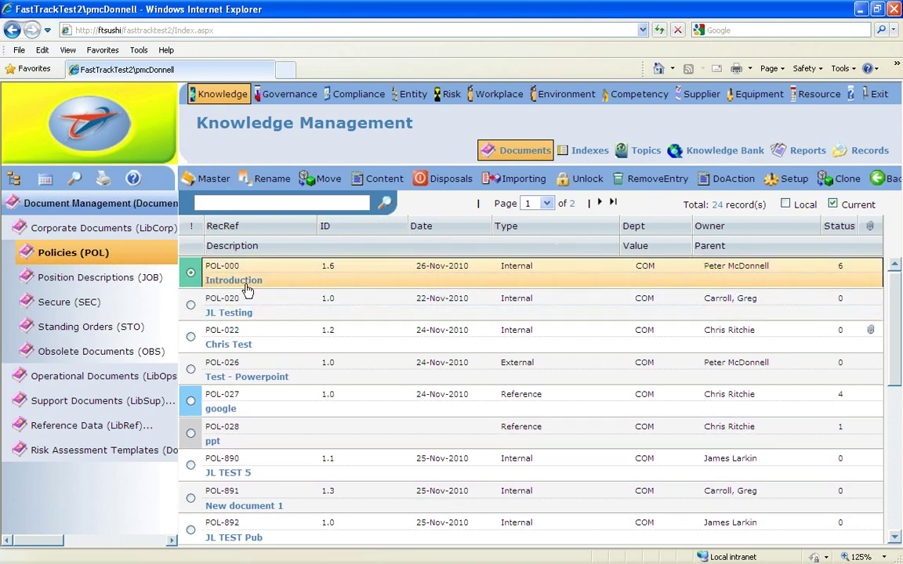
click(206, 182)
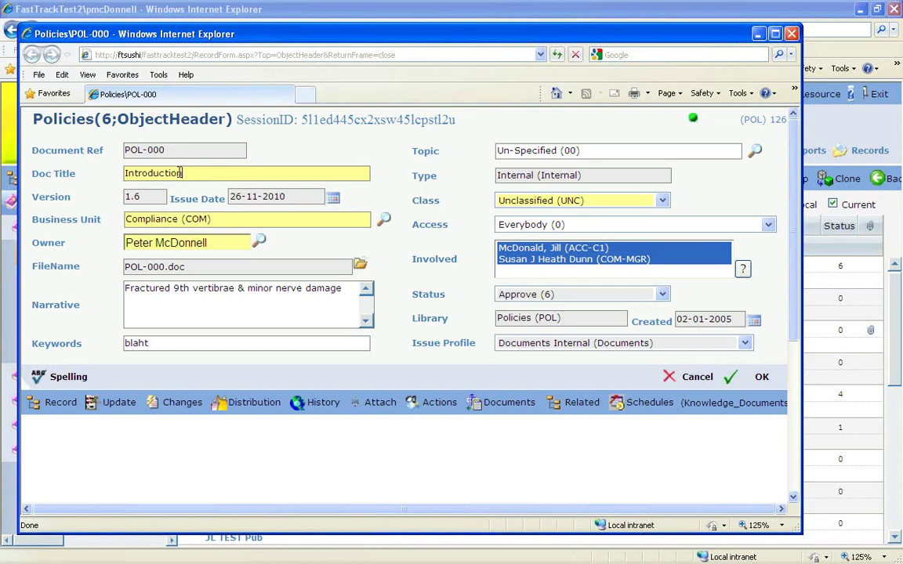
drag(181, 173, 126, 173)
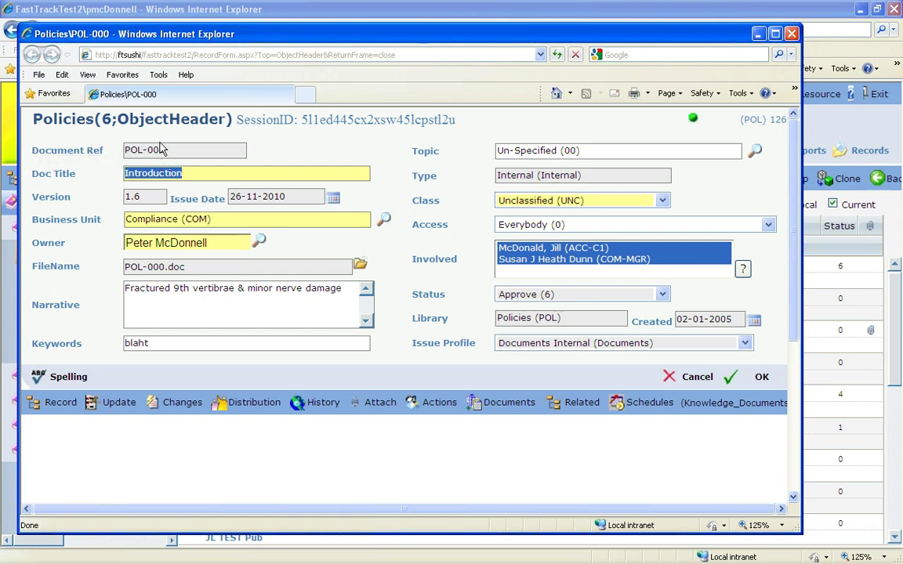
click(792, 34)
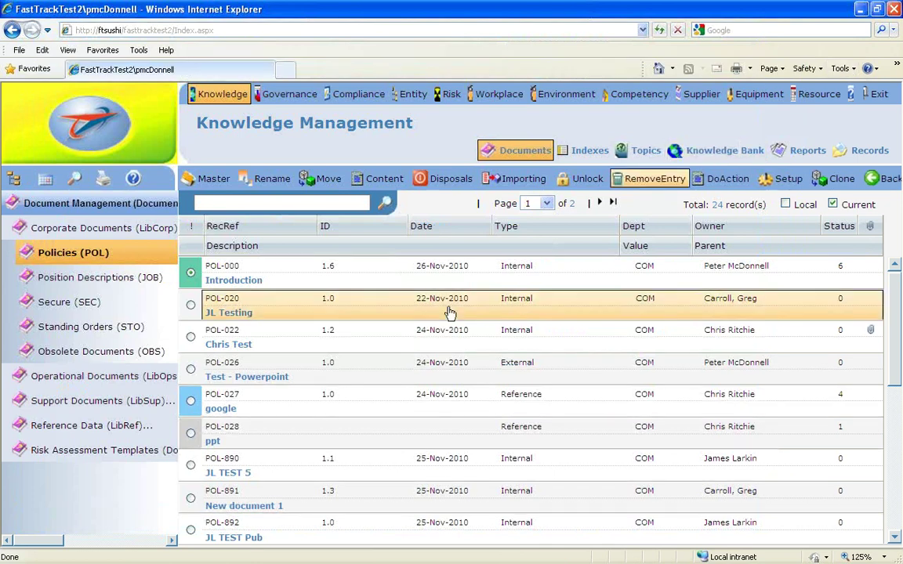
- View the Rename Document form for POL-000 Introduction and leave it without entering a new reference
click(191, 274)
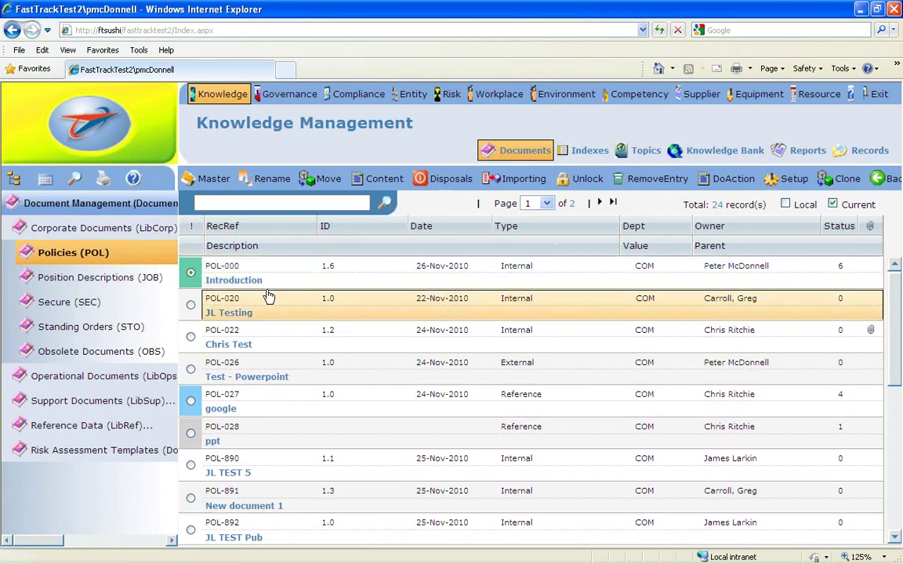
click(269, 180)
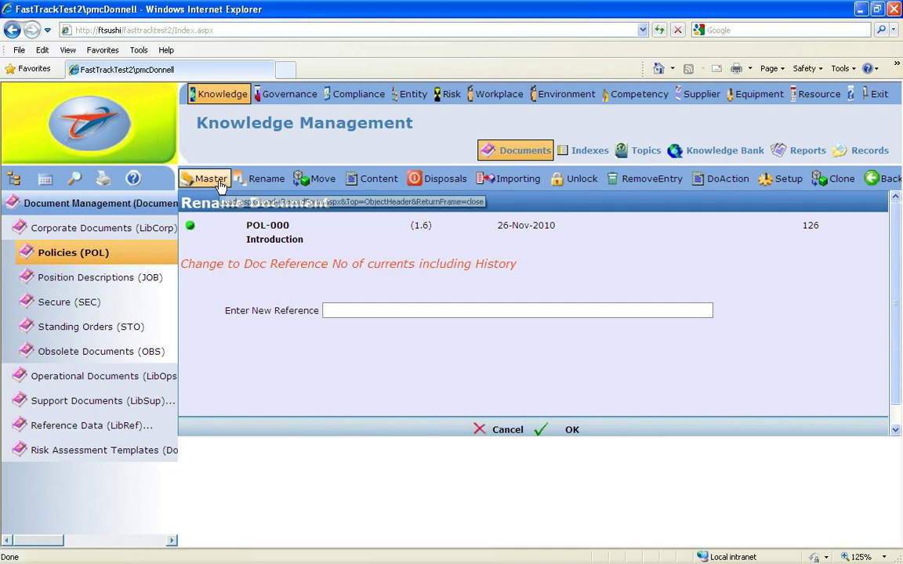
click(503, 154)
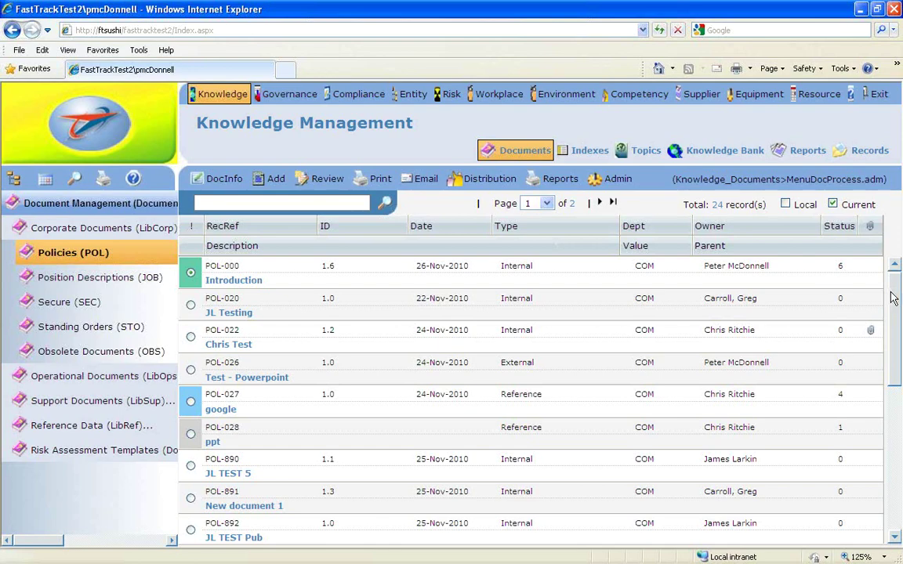
- Browse the Policies list through its second page, then go back to the first page and reload the Knowledge documents view
drag(891, 298, 896, 473)
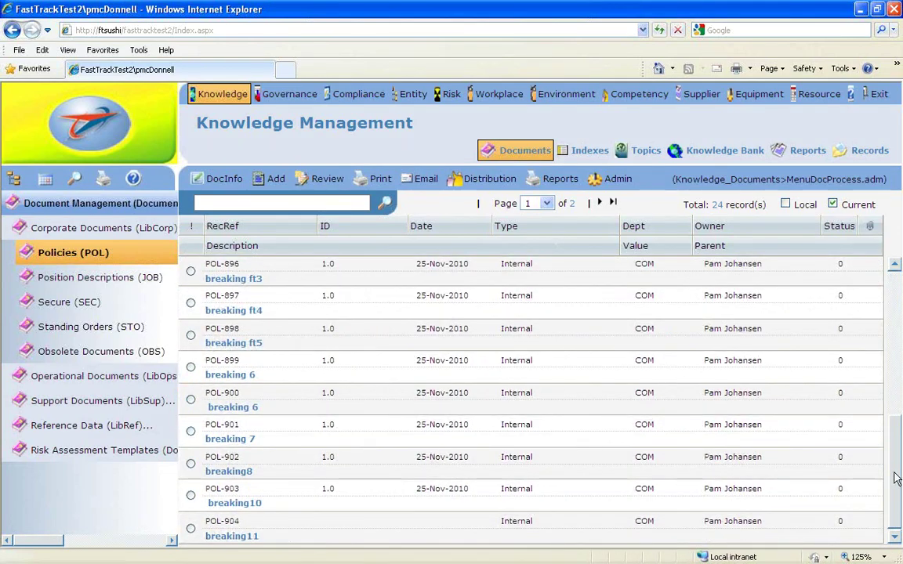
click(600, 204)
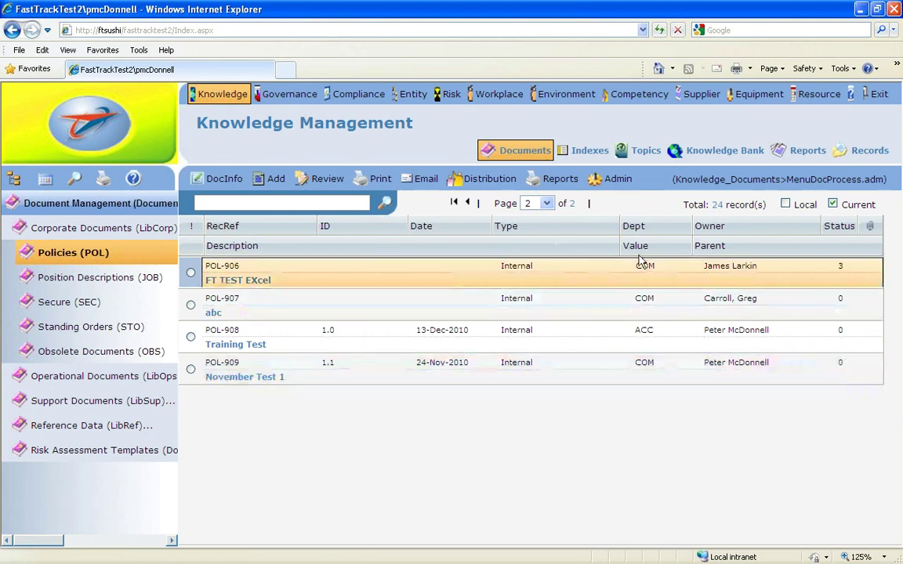
click(456, 203)
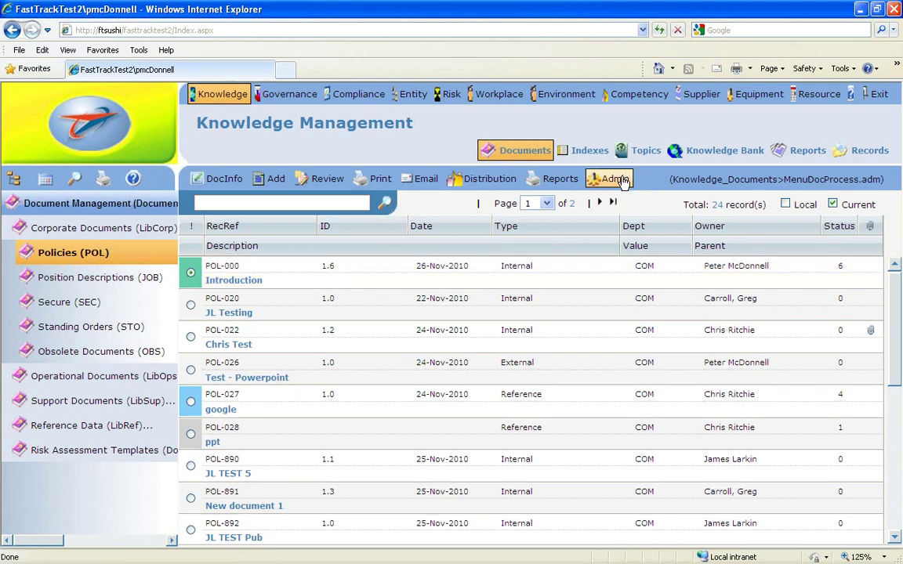
click(217, 102)
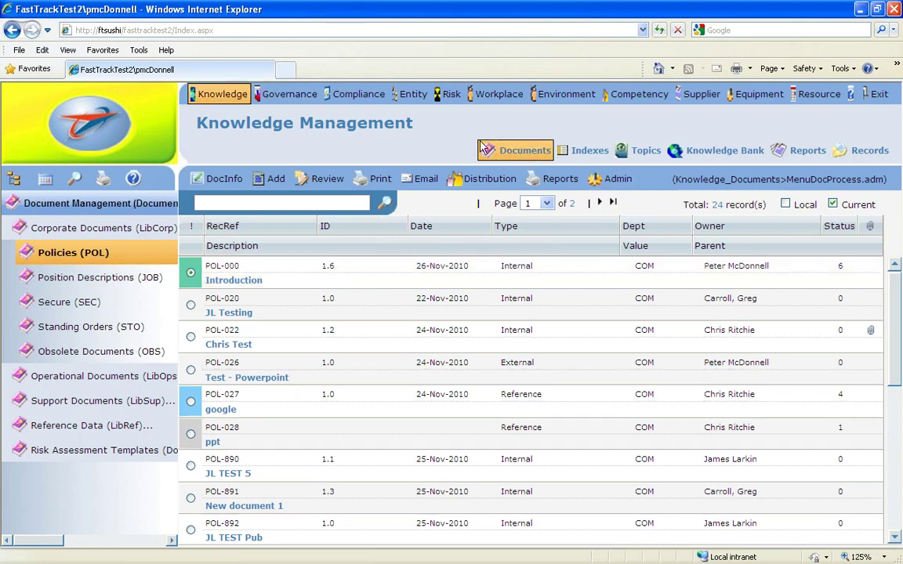
click(475, 155)
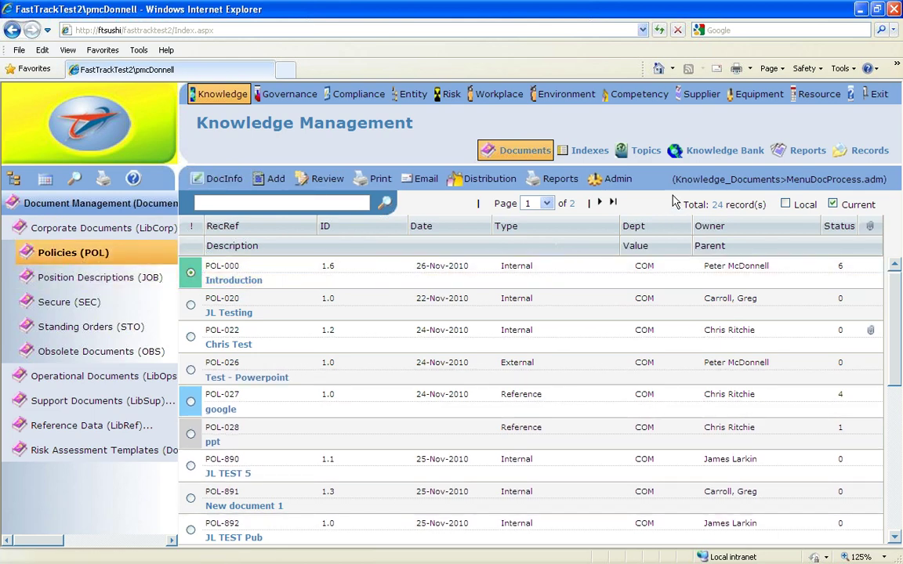
- Rename document POL-000 Introduction to the new reference POL-910 through the administration functions and acknowledge completion
click(610, 179)
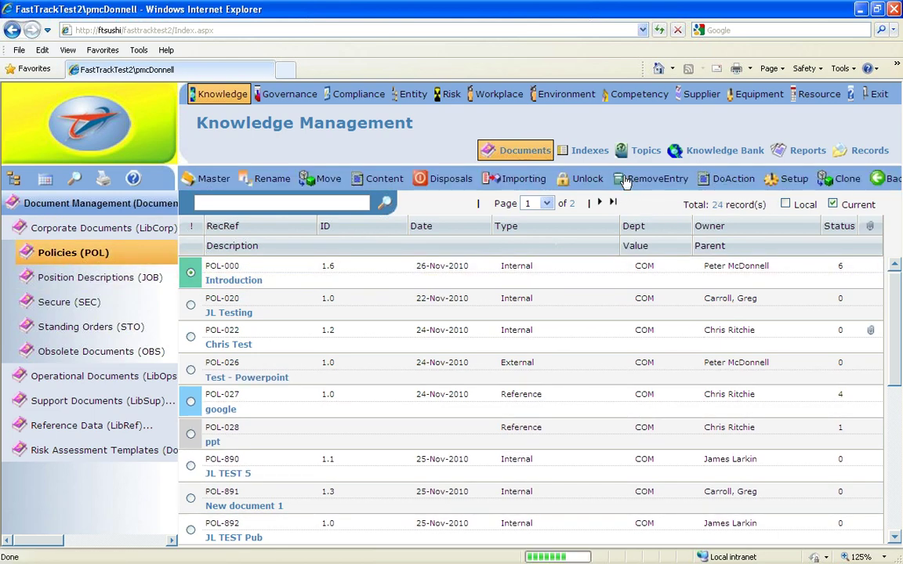
click(265, 180)
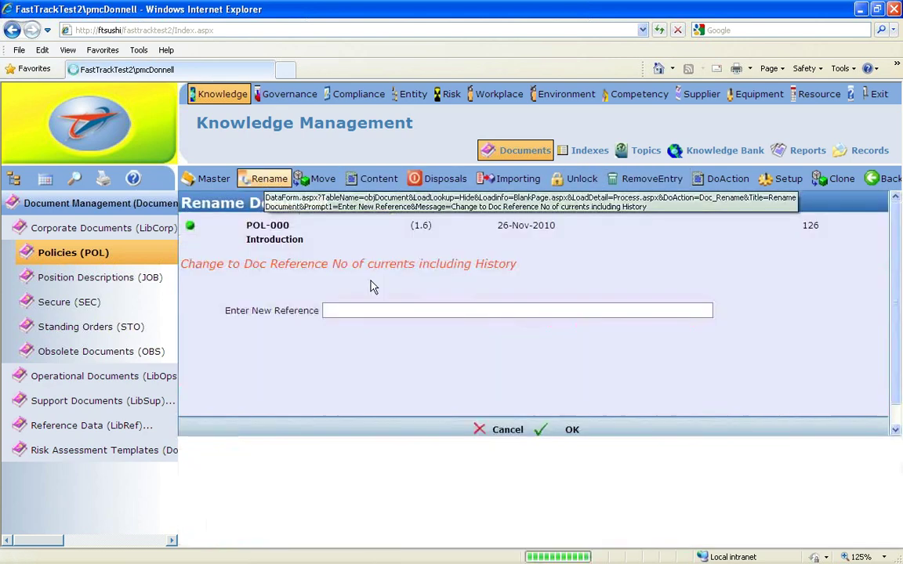
click(341, 308)
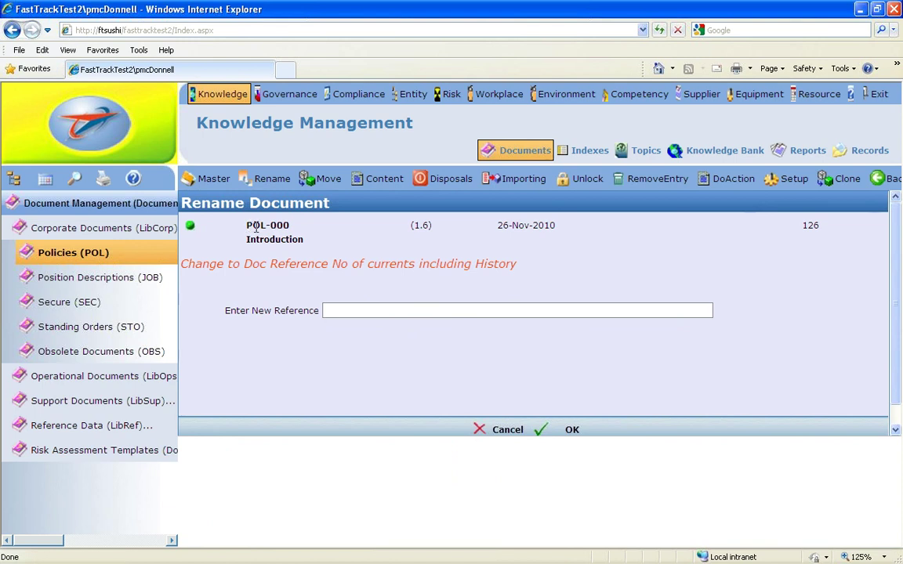
click(343, 310)
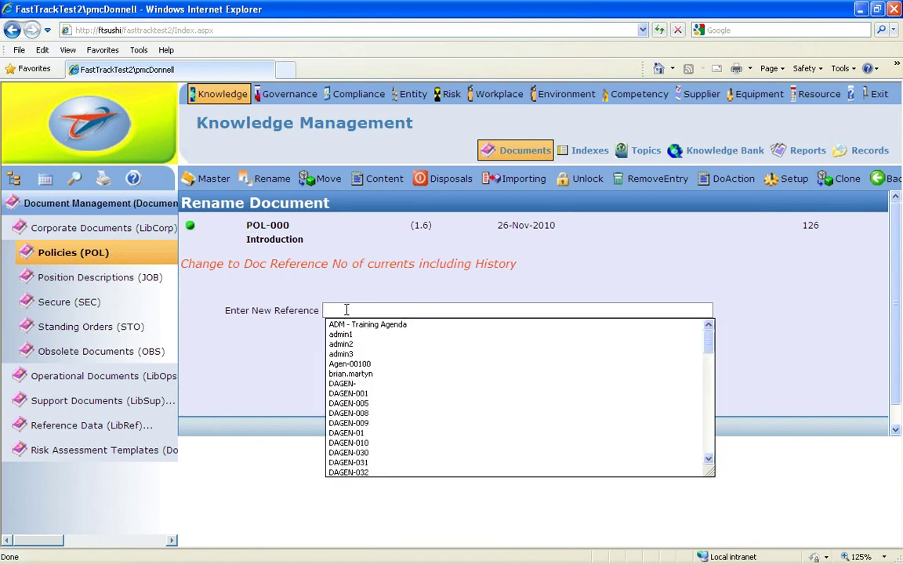
text(POL)
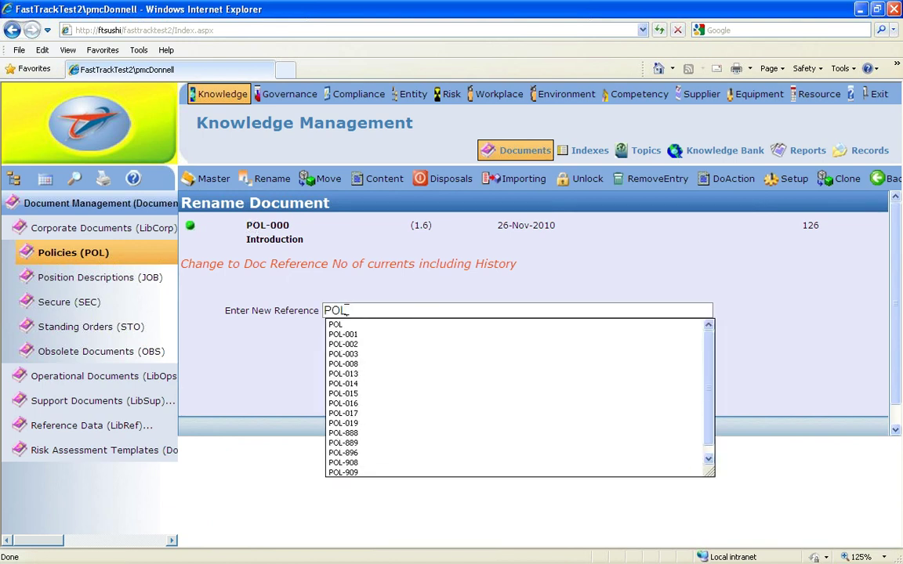
text(-)
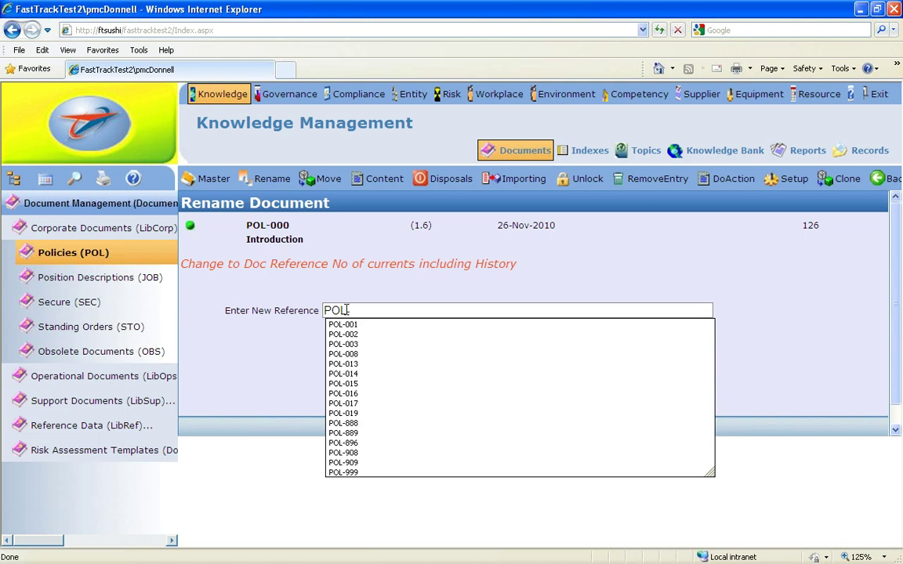
text(910)
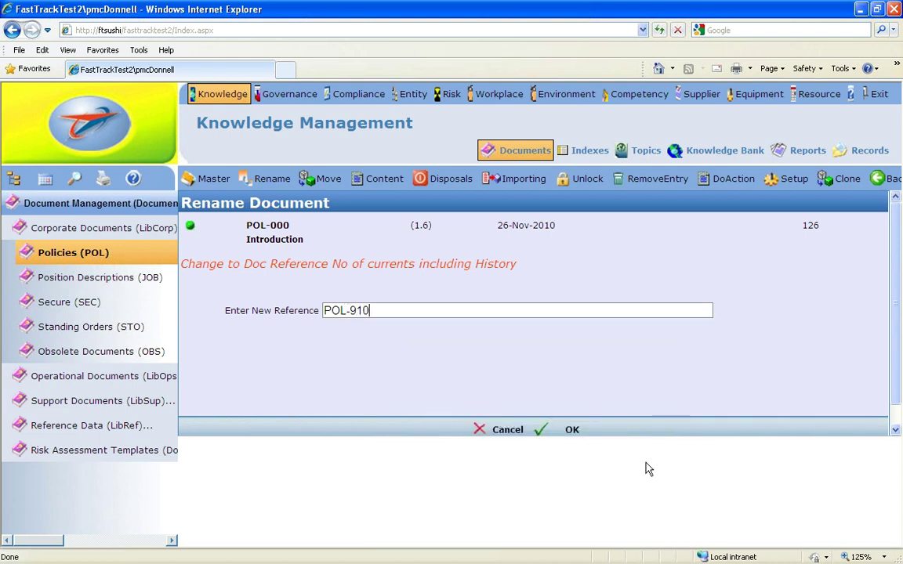
click(570, 431)
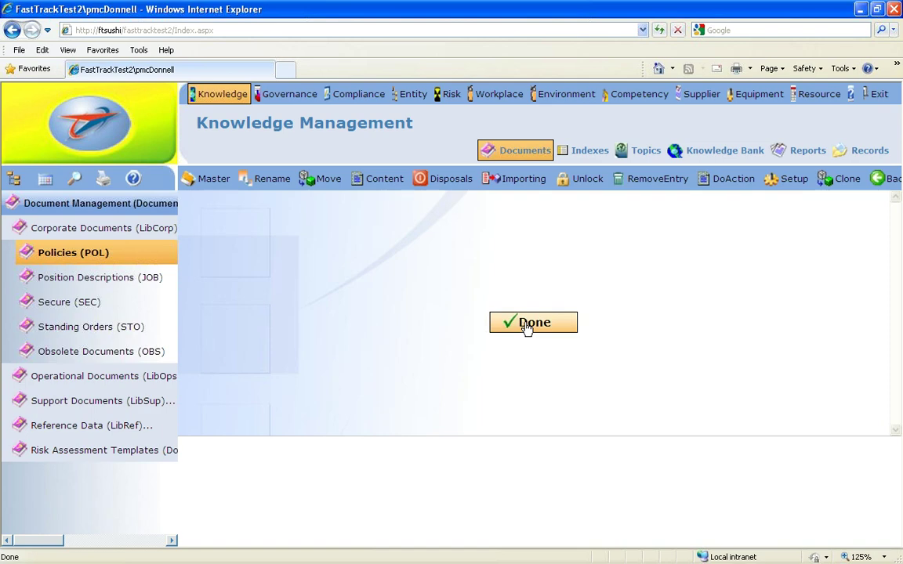
click(526, 324)
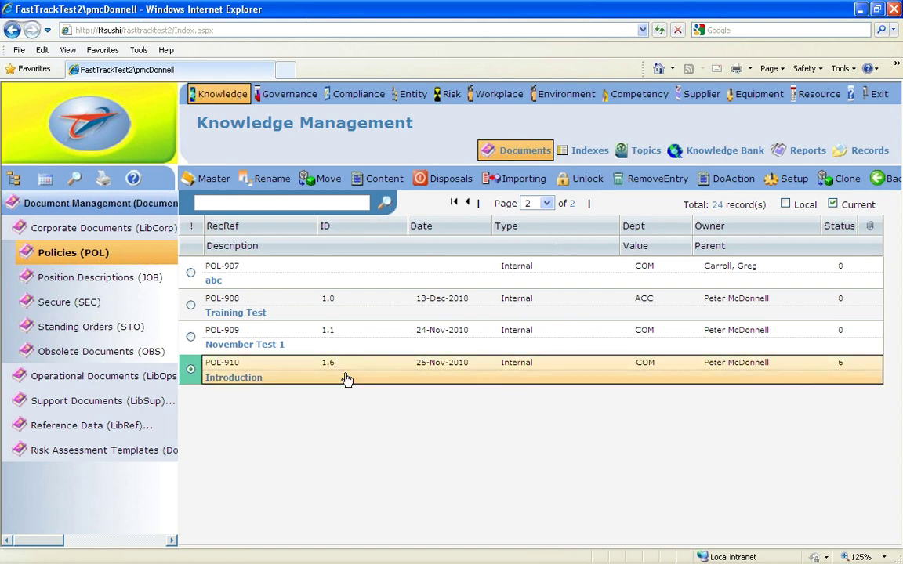
- Rename the Introduction document from POL-910 back to the reference POL-000
click(263, 183)
click(344, 308)
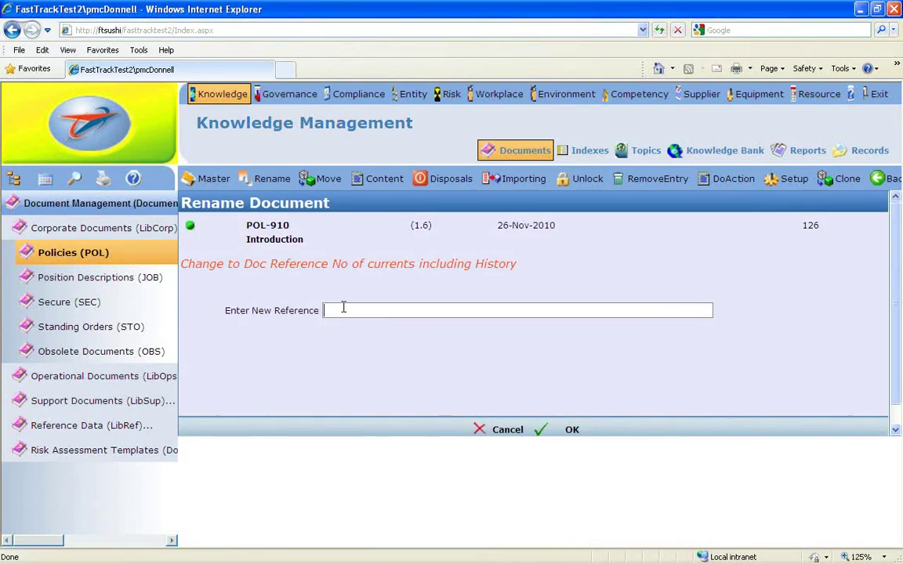
text(POL)
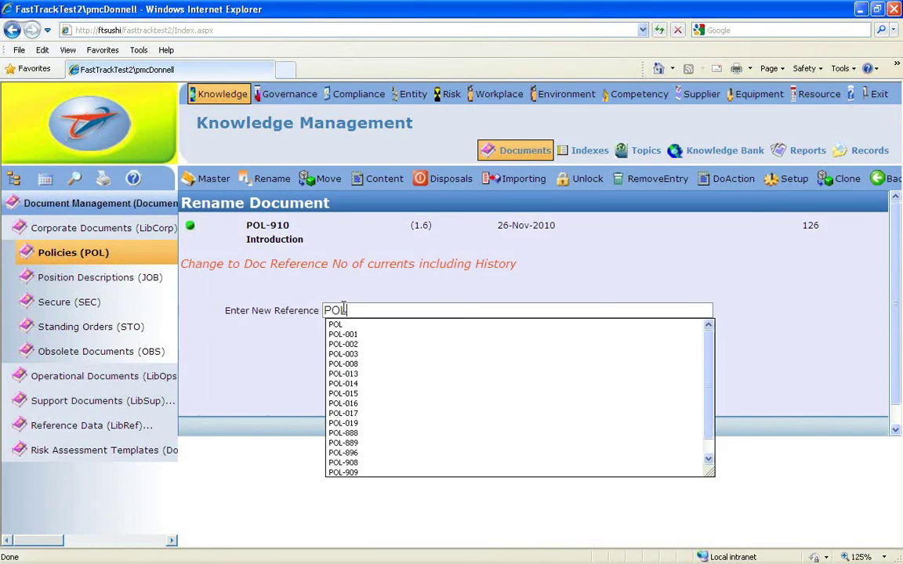
text(-000)
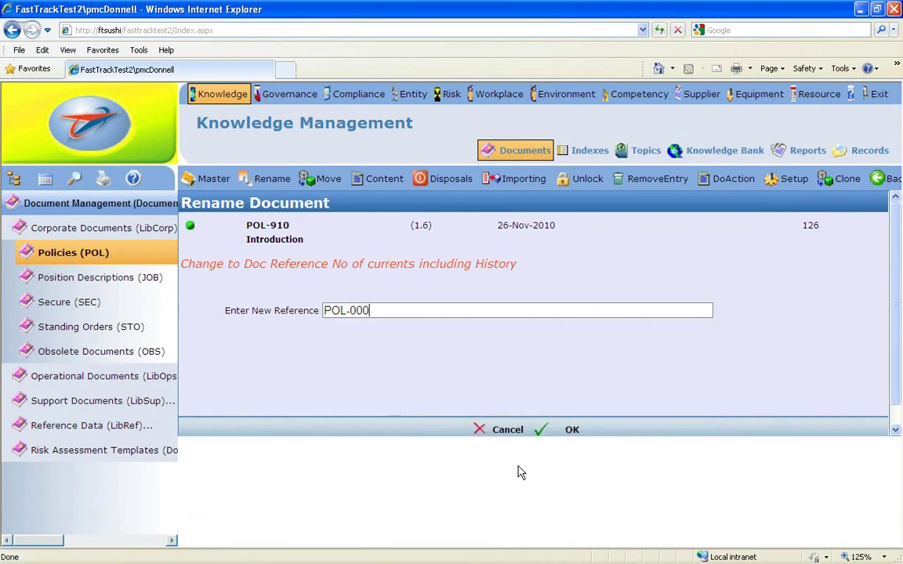
click(570, 433)
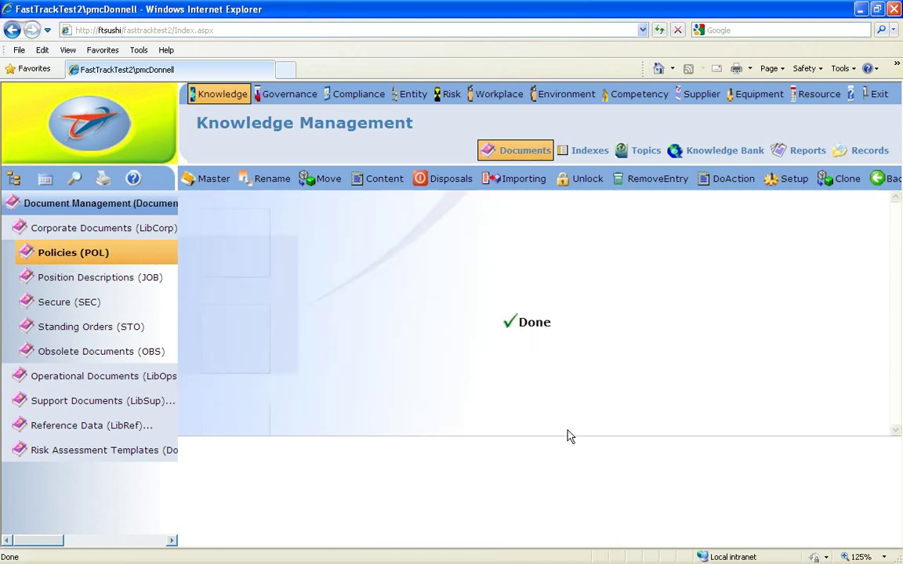
click(553, 328)
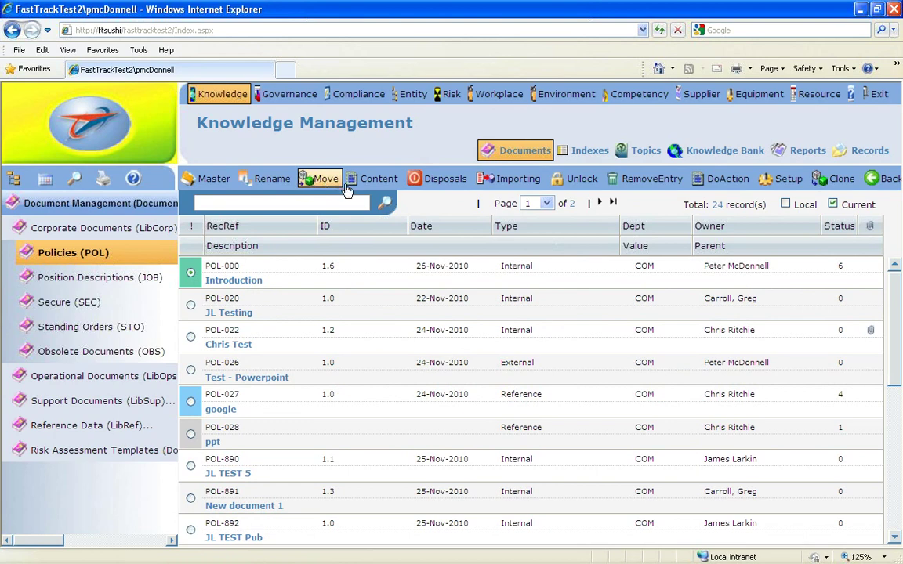
- Check the Standing Orders list, return to Policies, and move POL-000 Introduction to Standing Orders (STO) with the new reference STO-001
click(68, 336)
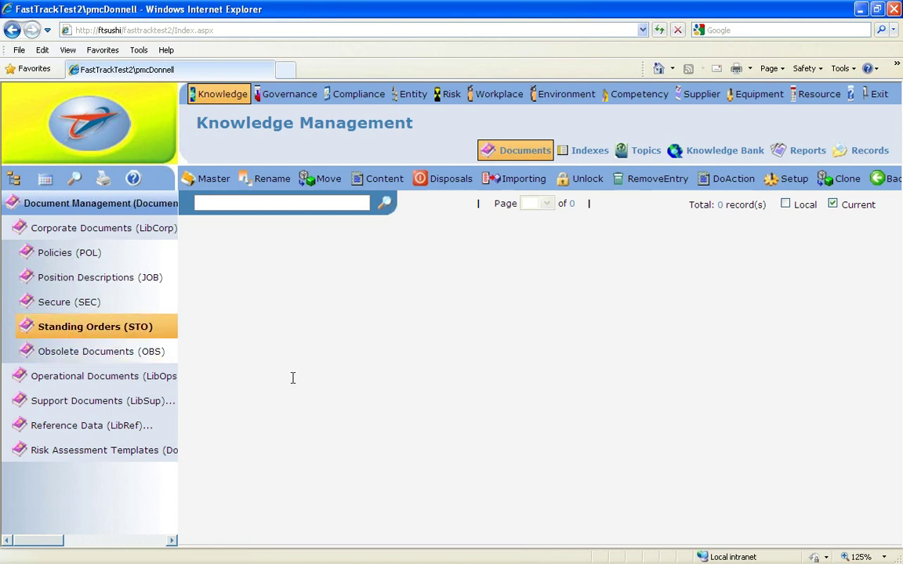
click(71, 255)
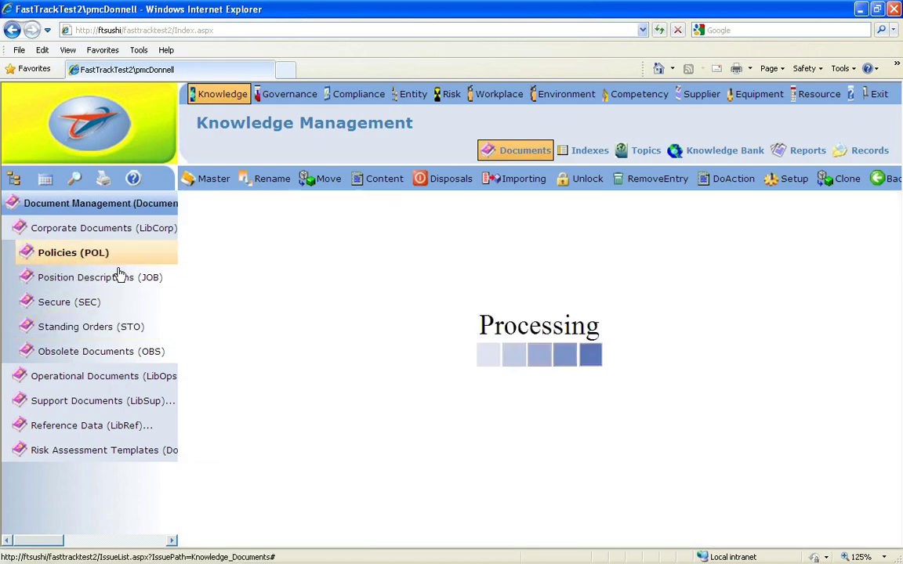
click(321, 180)
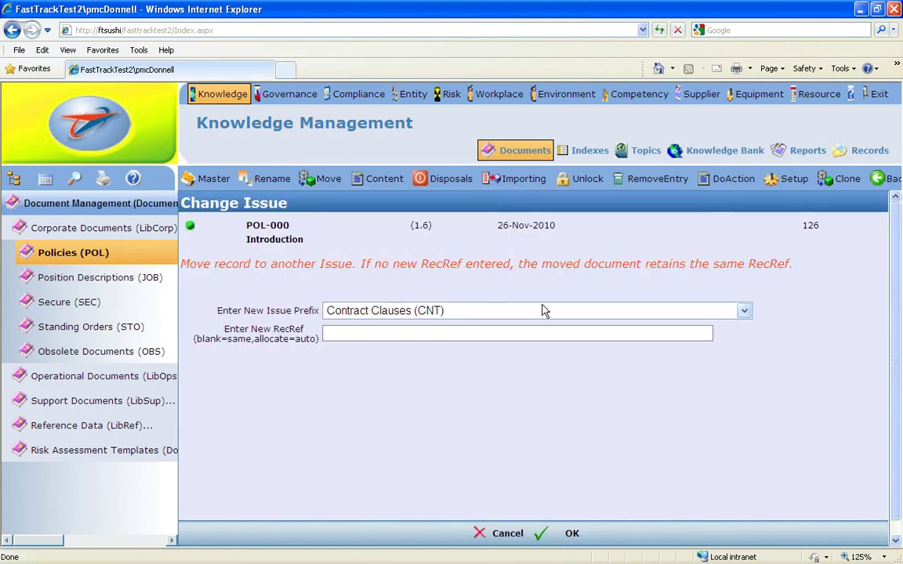
click(748, 313)
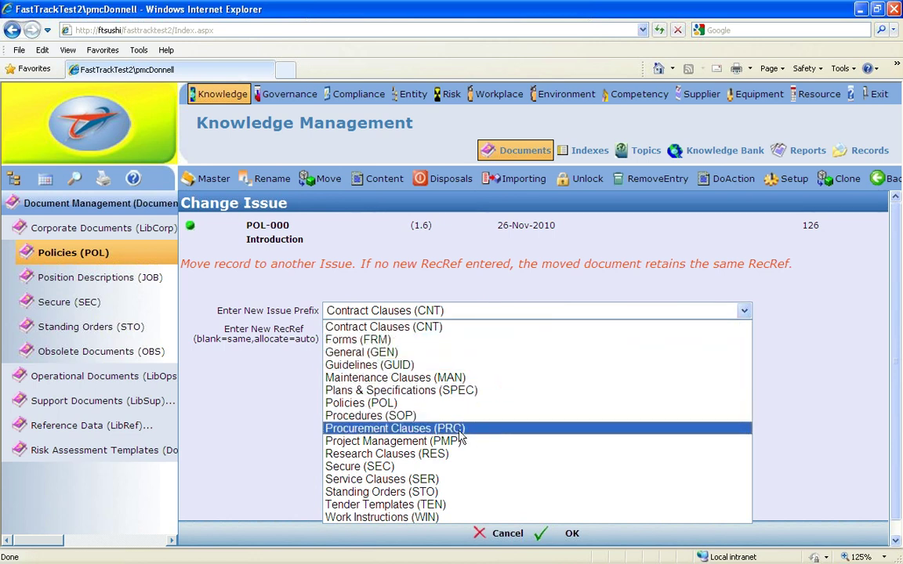
click(445, 492)
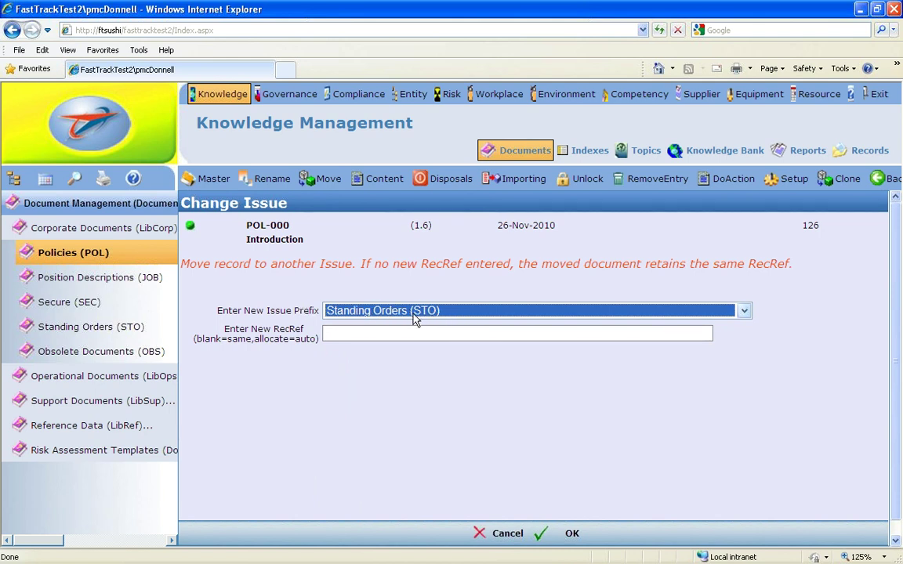
click(341, 334)
text(STO)
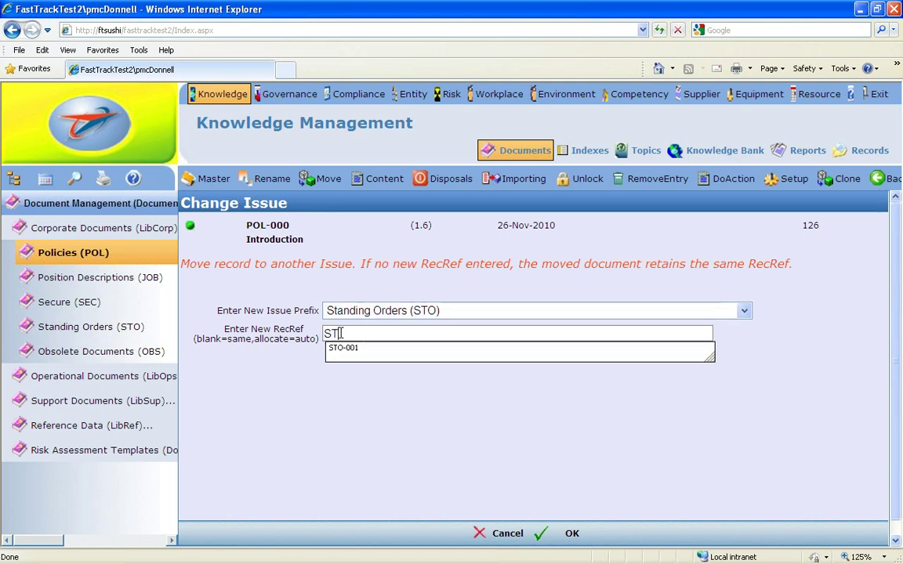
text(-001)
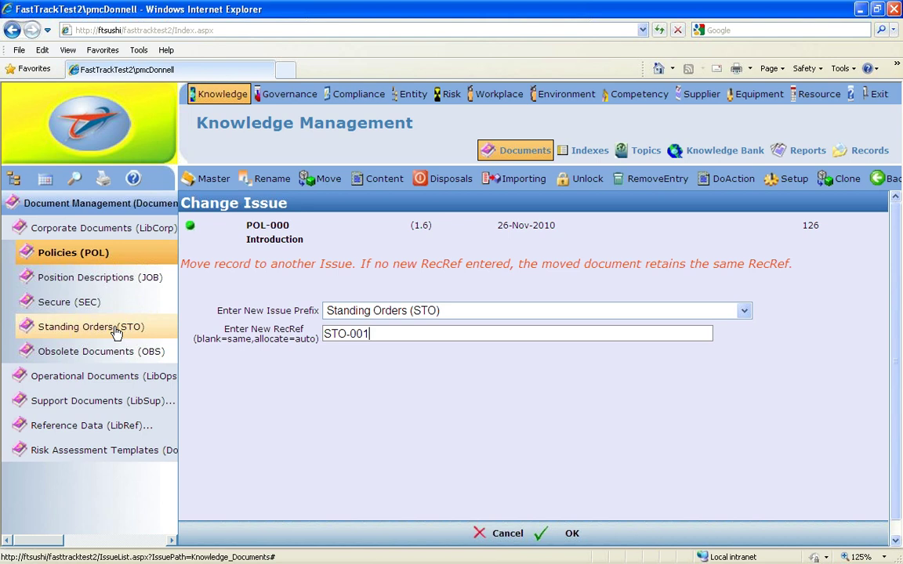
click(571, 536)
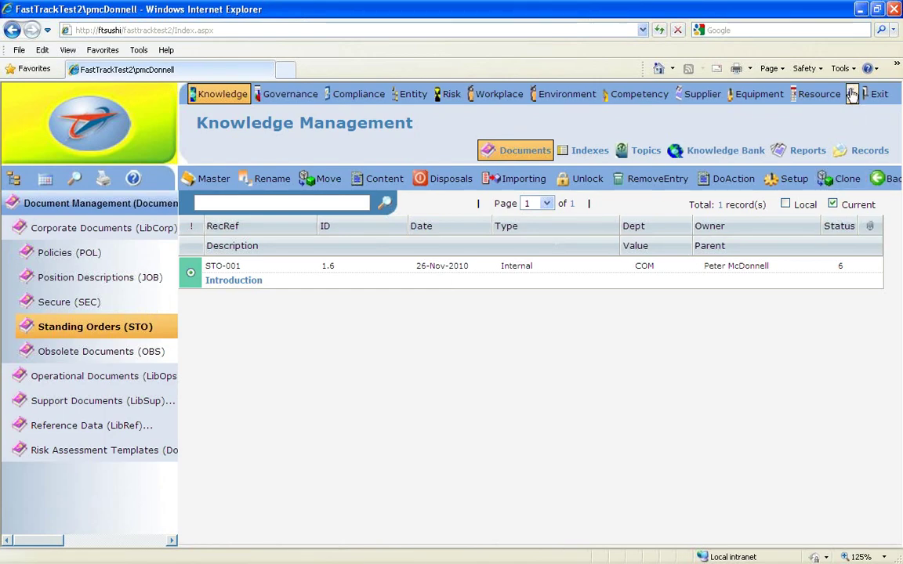
- View the application's version information with its user settings options, reposition its window, and close it
click(853, 94)
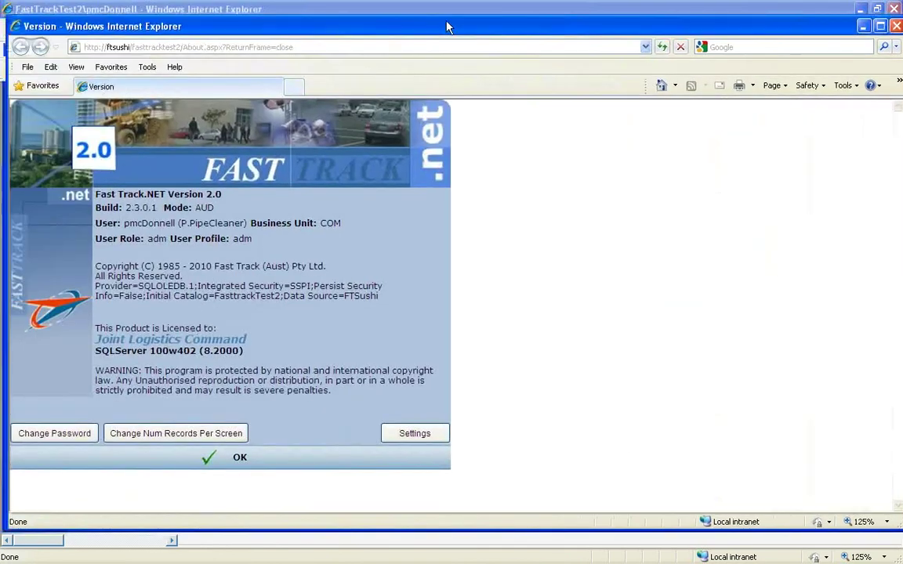
drag(439, 8, 489, 22)
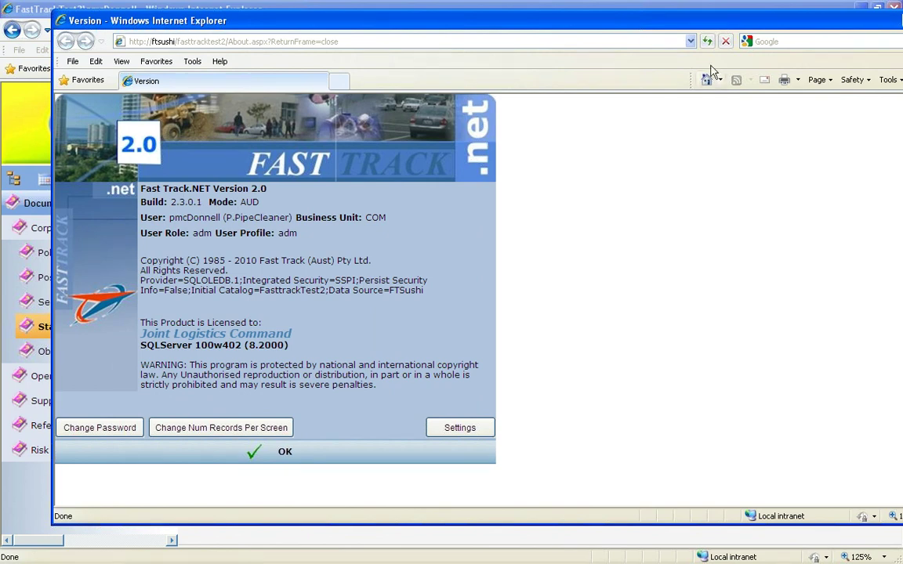
drag(719, 22, 666, 36)
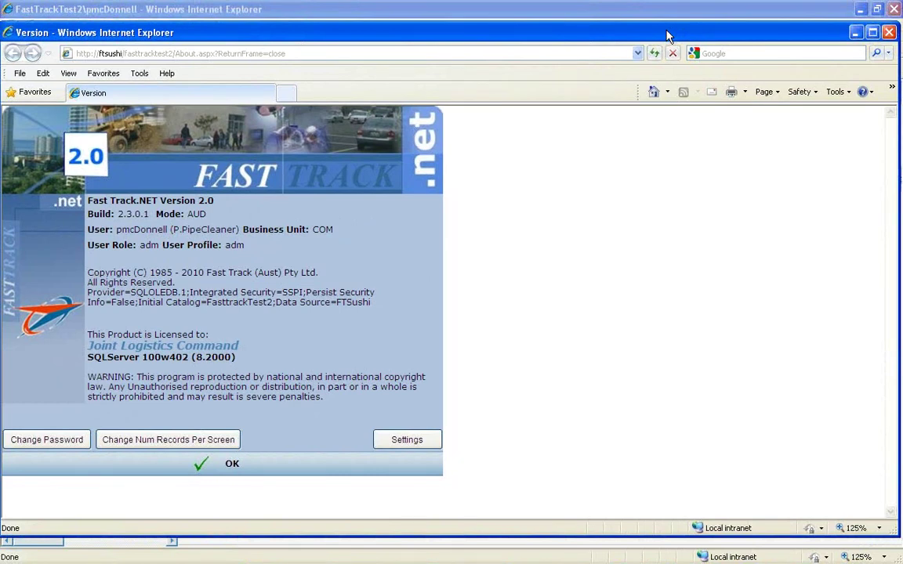
click(890, 32)
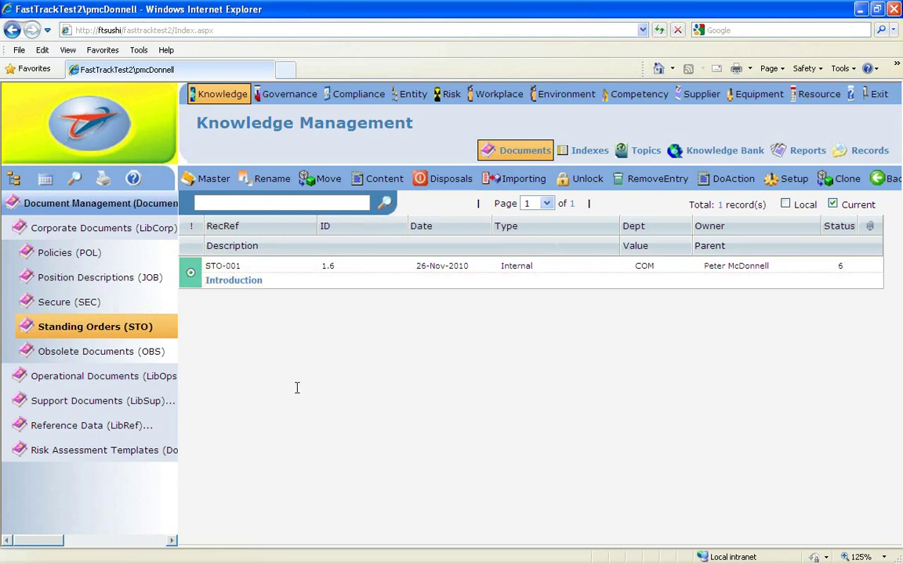
- From the Policies (POL) list, open the template files under the content functions and examine their names and check-in status
click(52, 255)
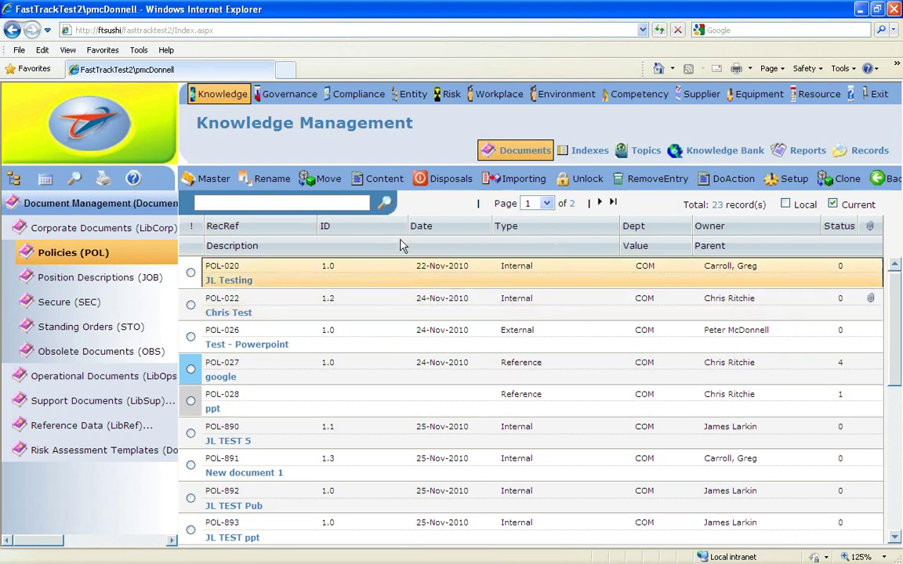
click(376, 180)
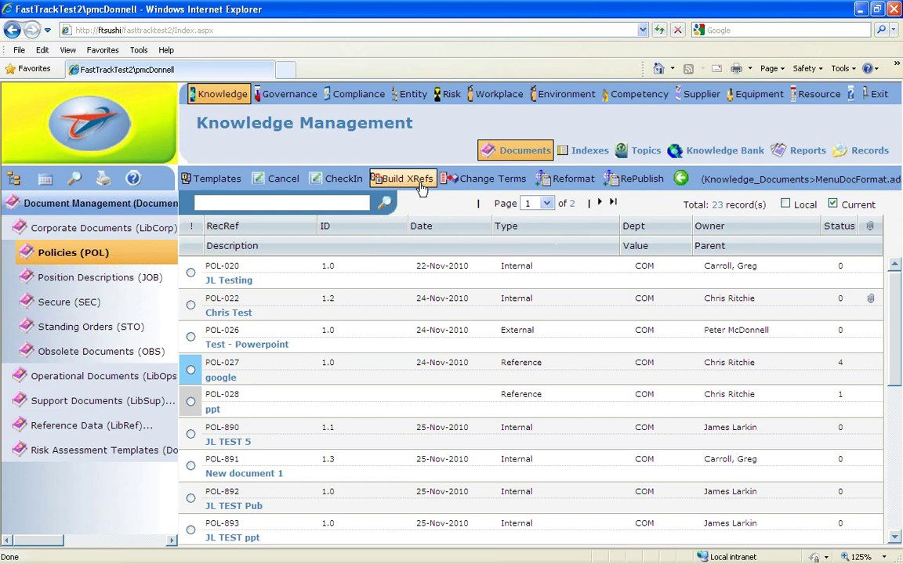
click(210, 180)
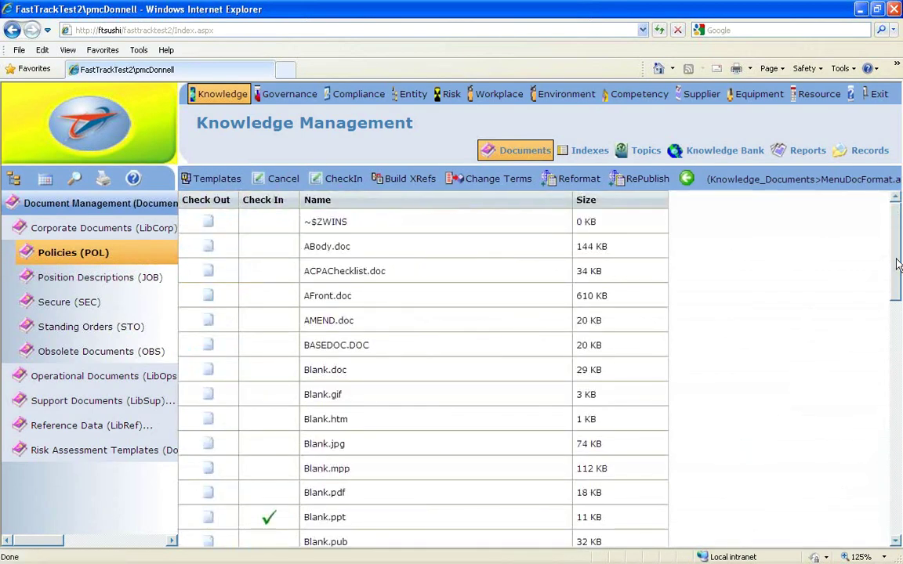
scroll(897, 282, down, 3)
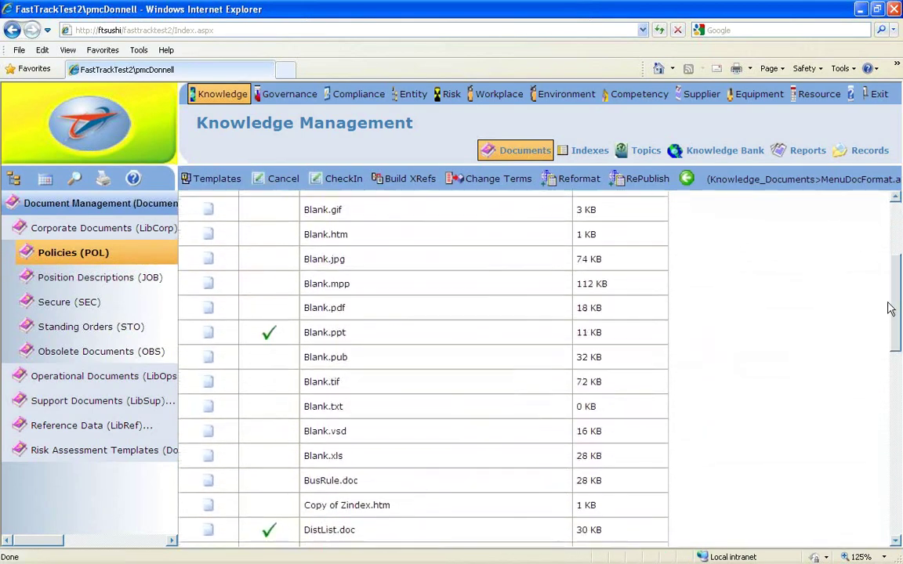
scroll(891, 304, down, 3)
drag(897, 330, 892, 361)
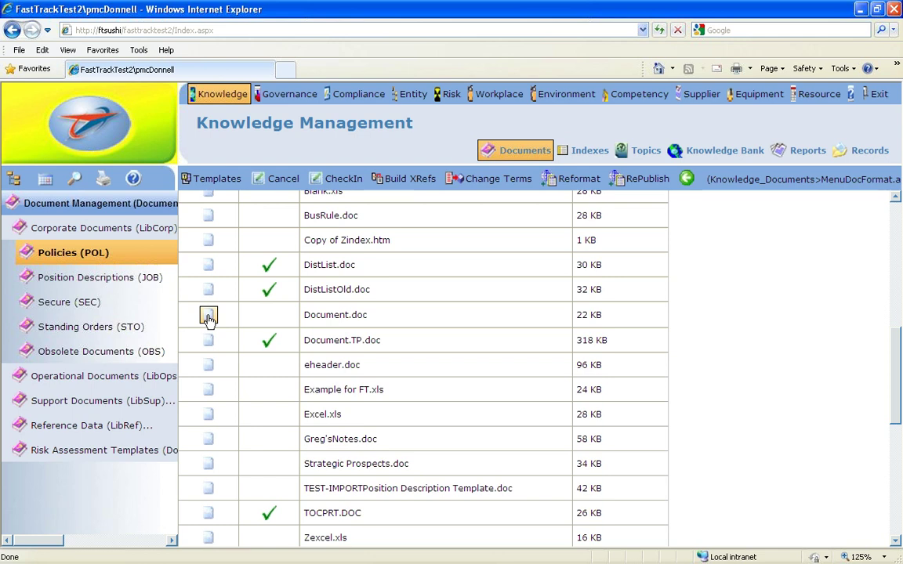
- Return to the documents list, open the disposal functions under administration, and reload the Policies (POL) documents
click(515, 148)
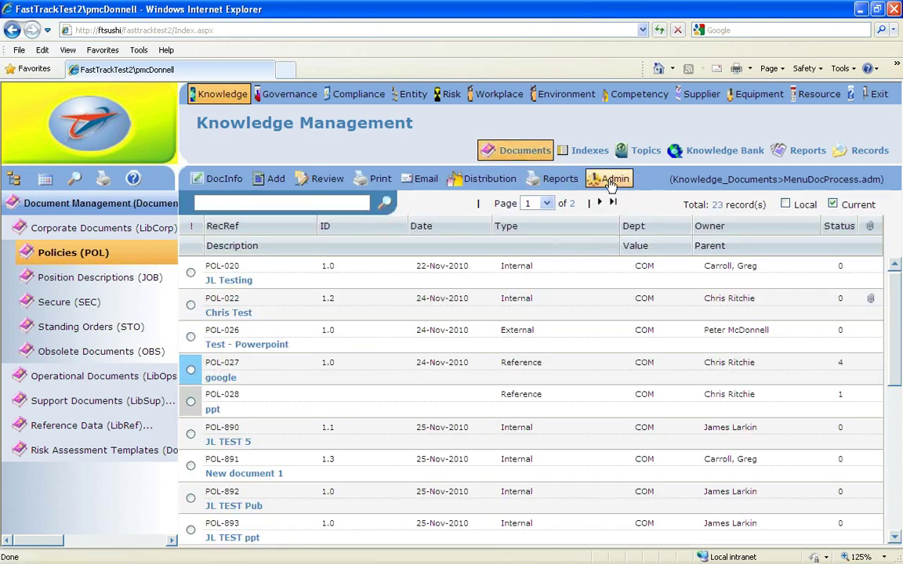
click(611, 180)
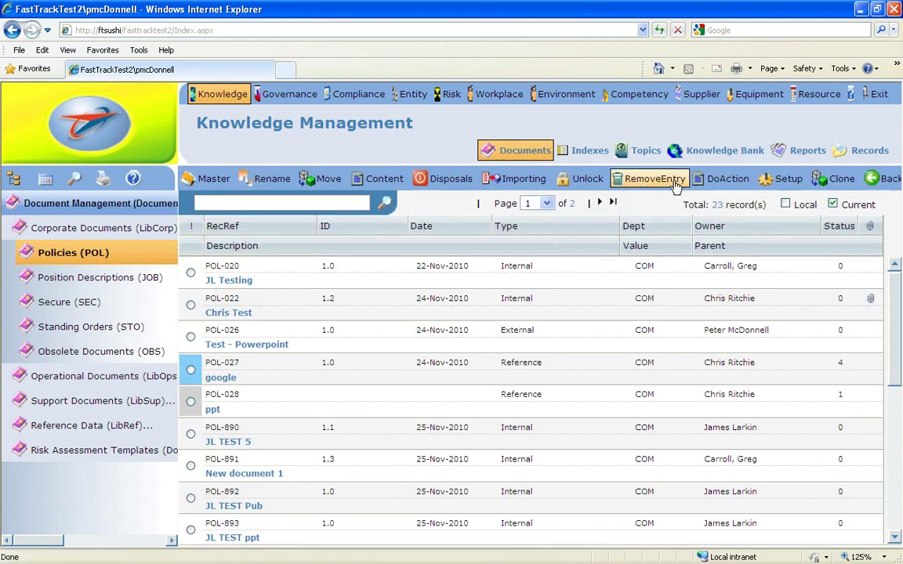
click(465, 182)
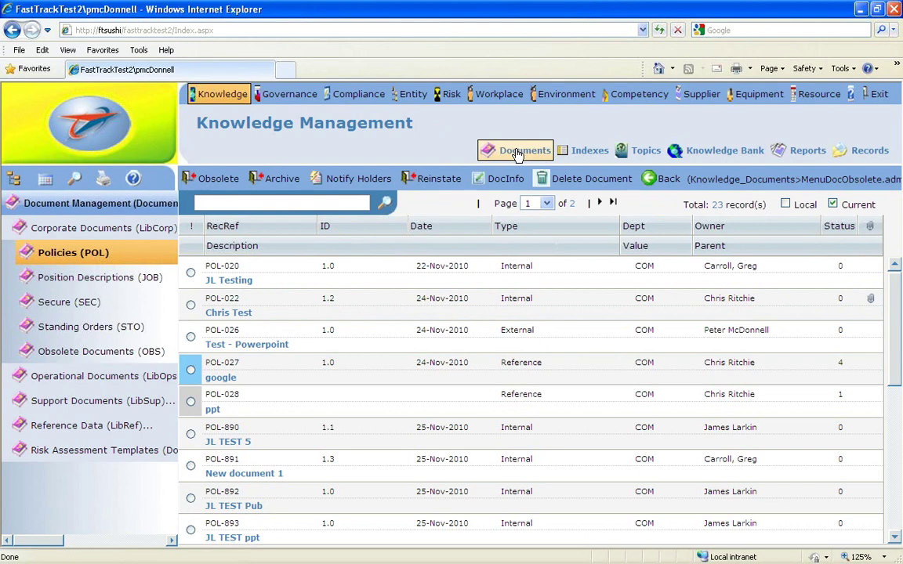
click(74, 255)
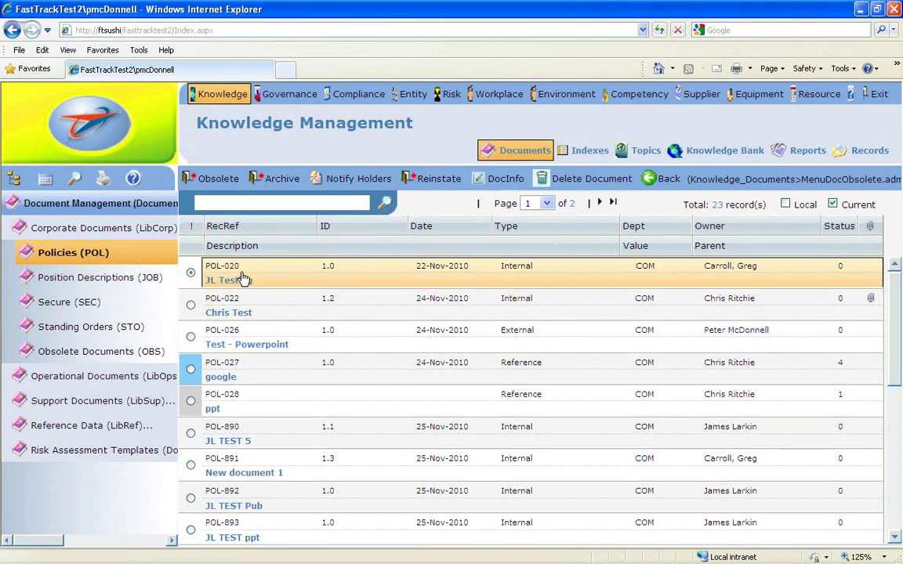
- Make POL-020 JL Testing obsolete with the close status Obsolete (10)
click(213, 180)
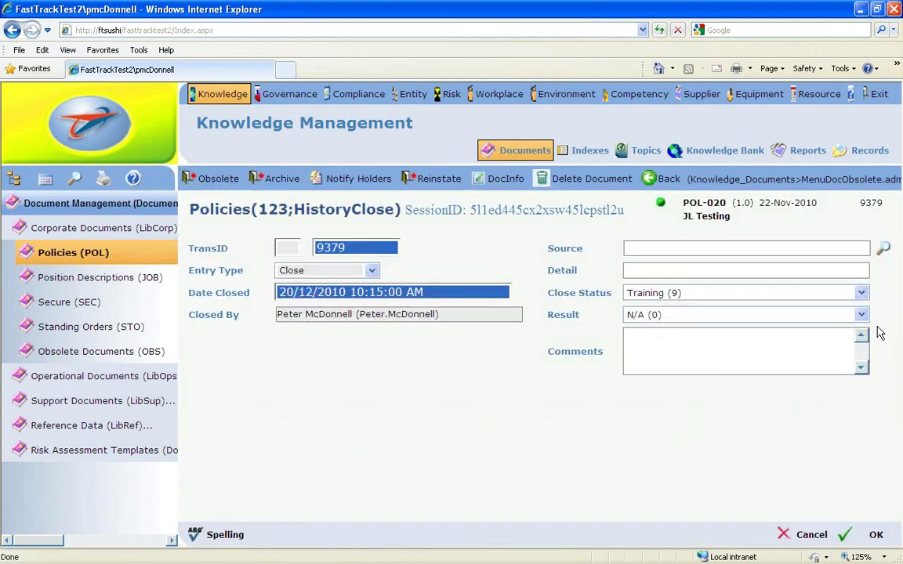
click(861, 293)
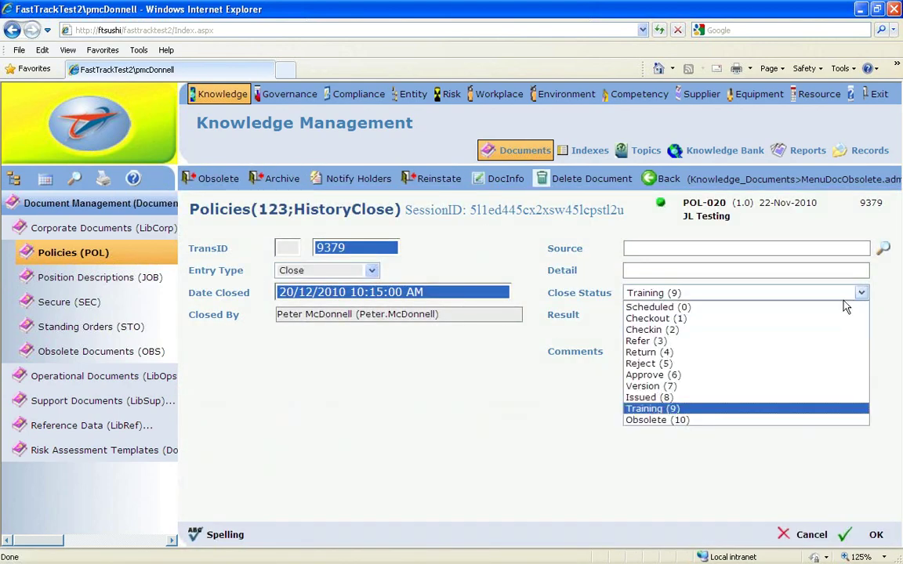
click(687, 423)
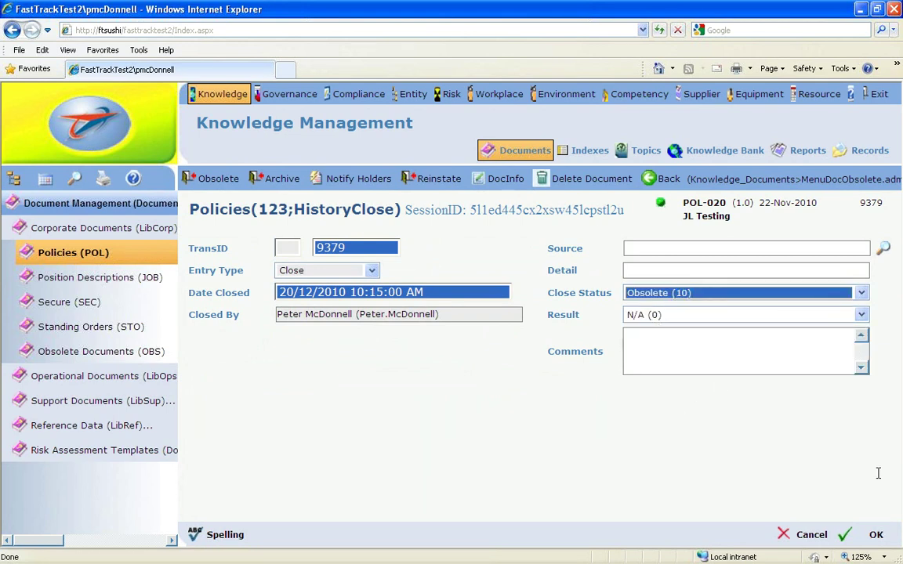
click(876, 537)
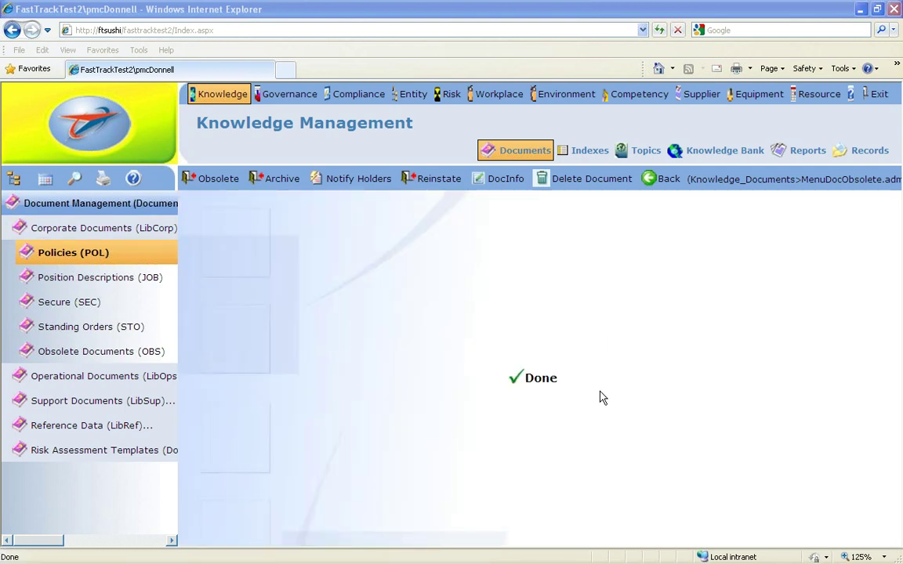
click(546, 384)
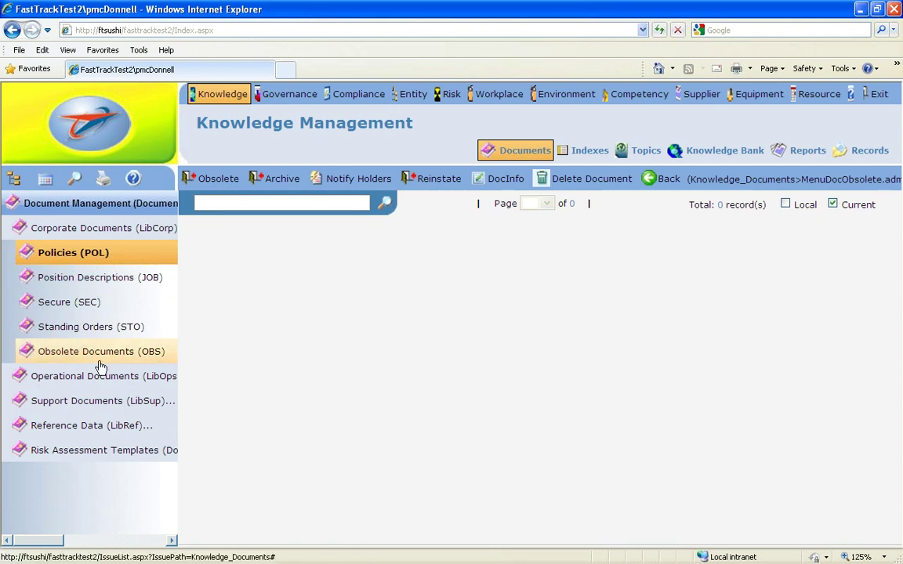
- List the non-current records in Obsolete Documents (OBS) and reinstate POL-020 JL Testing
click(63, 357)
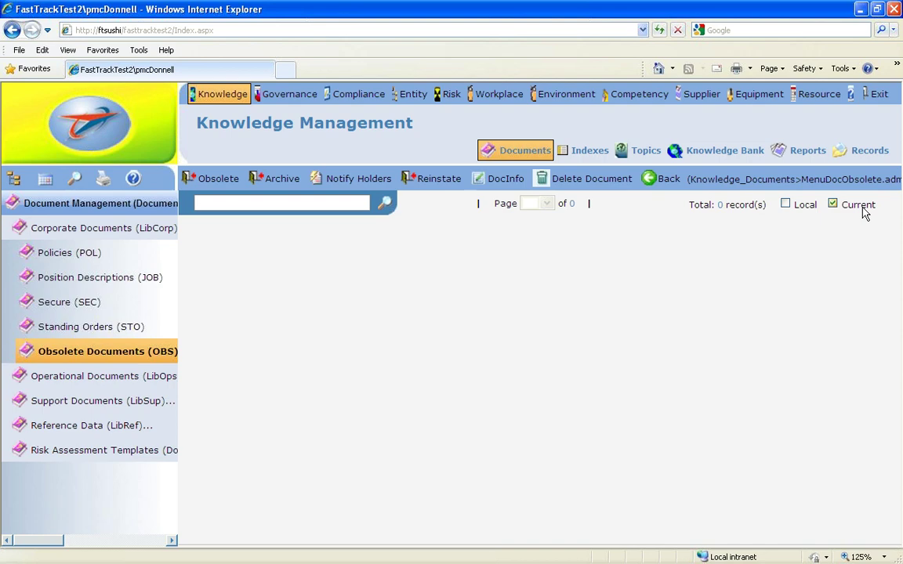
click(833, 206)
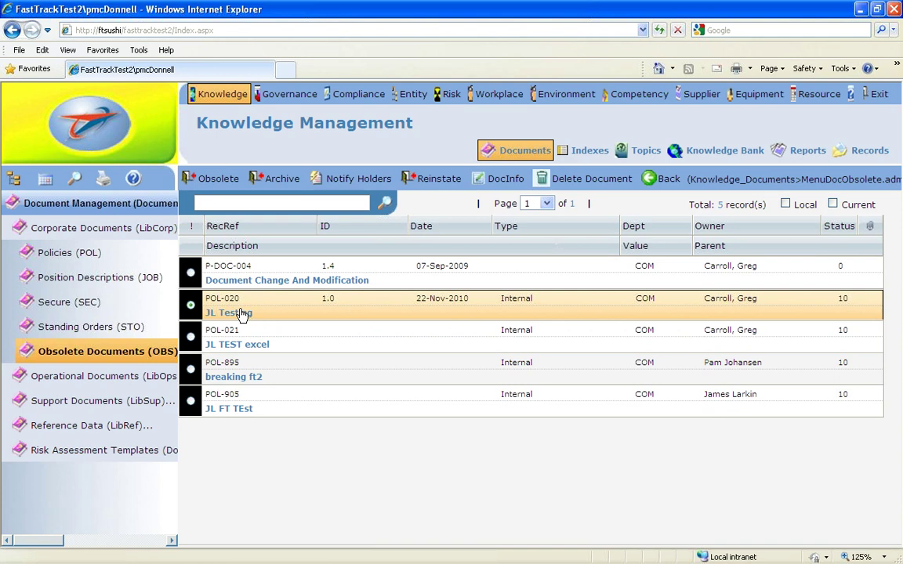
click(436, 179)
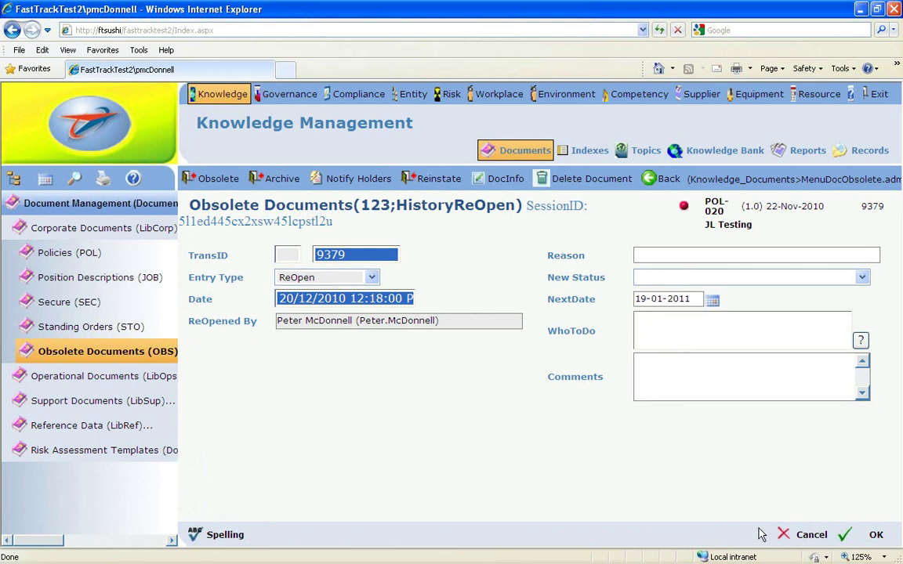
click(886, 537)
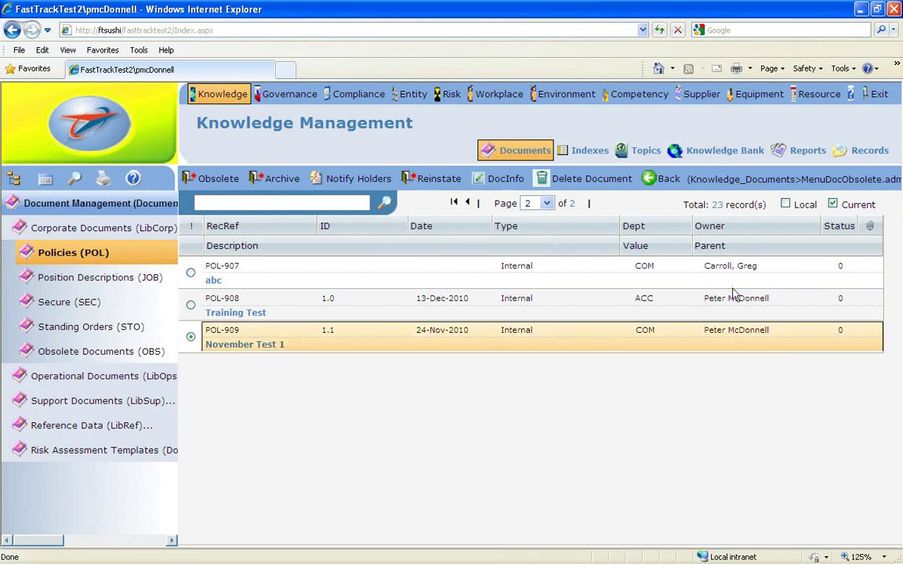
- Return to the first page of Policies (POL) and examine the document information of POL-020 JL Testing
click(468, 204)
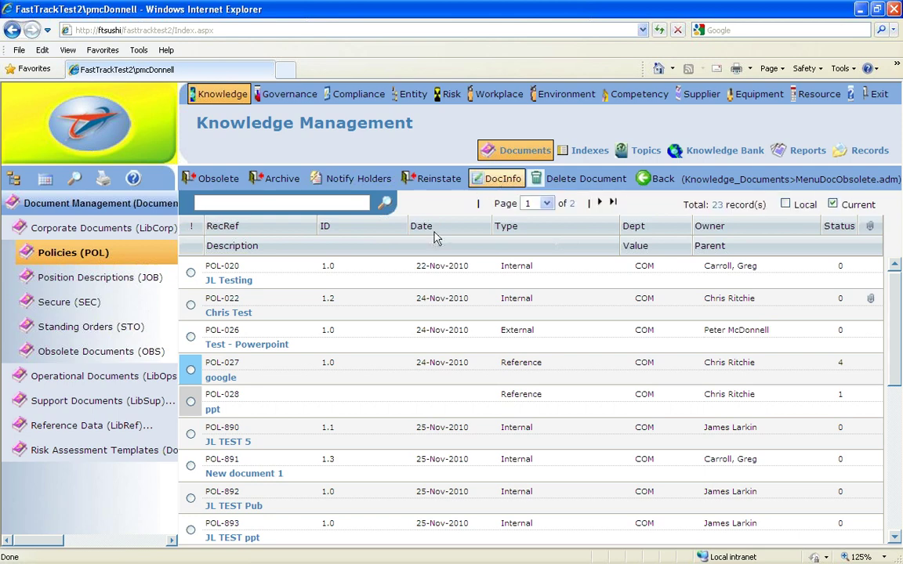
click(435, 269)
double_click(502, 261)
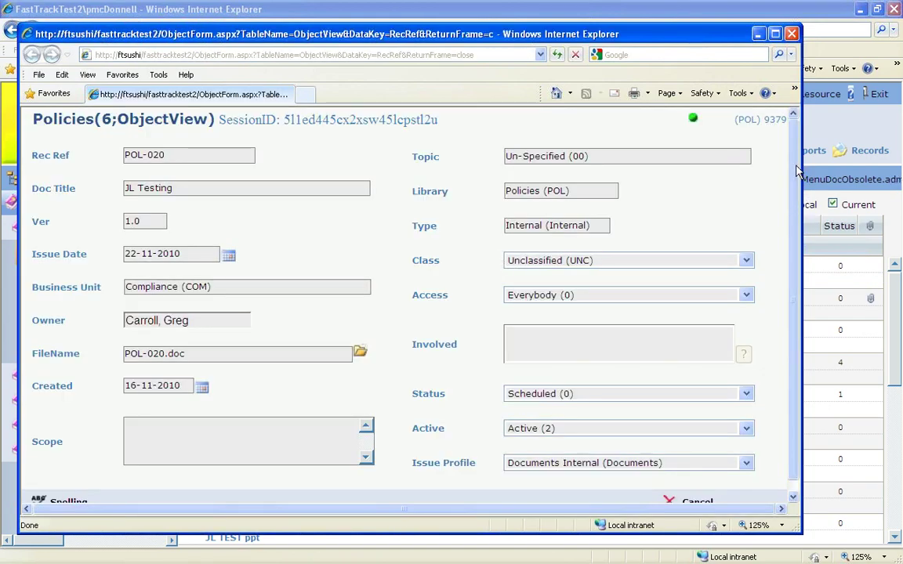
scroll(799, 212, down, 1)
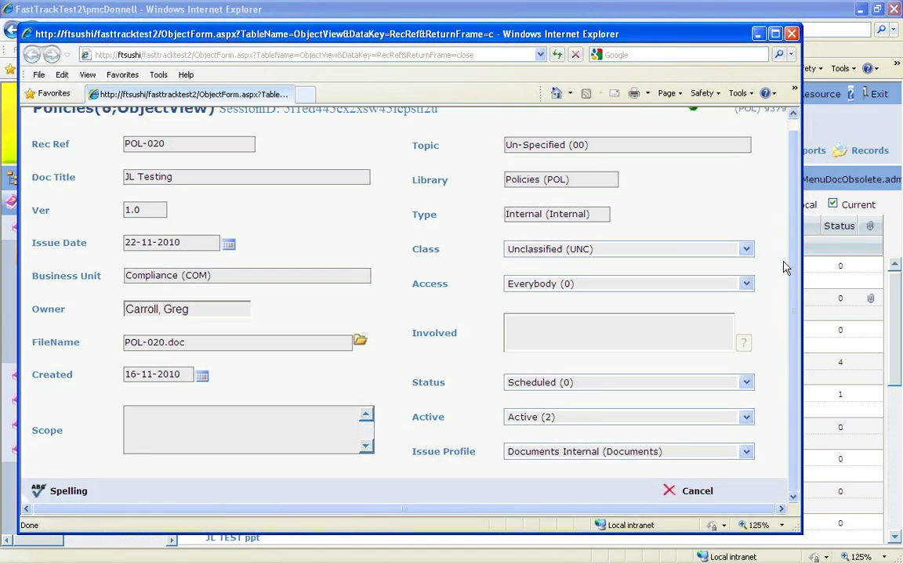
scroll(709, 225, up, 1)
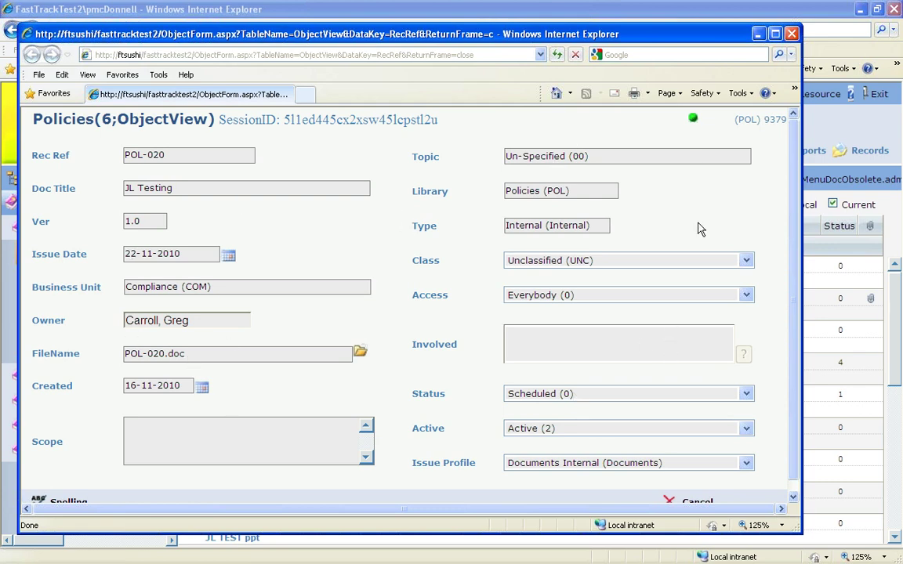
click(793, 34)
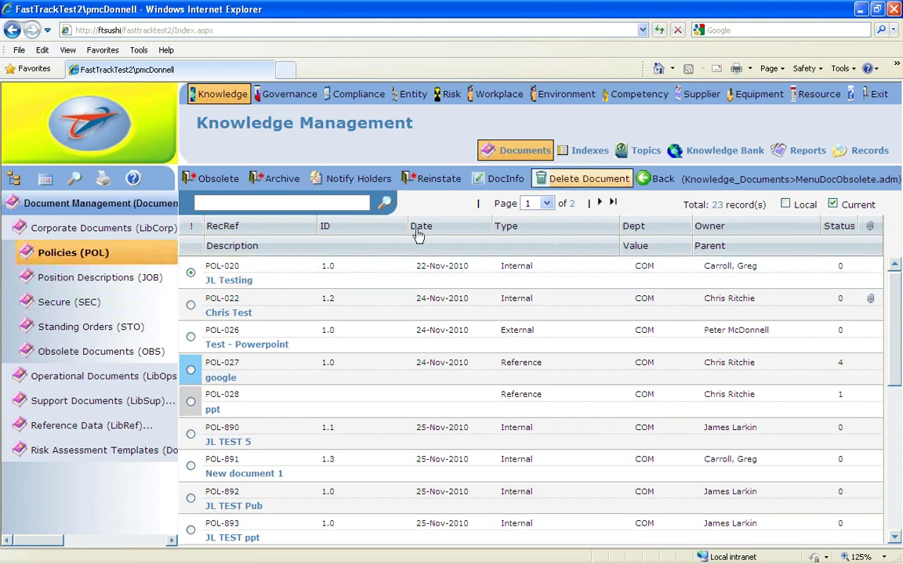
click(192, 276)
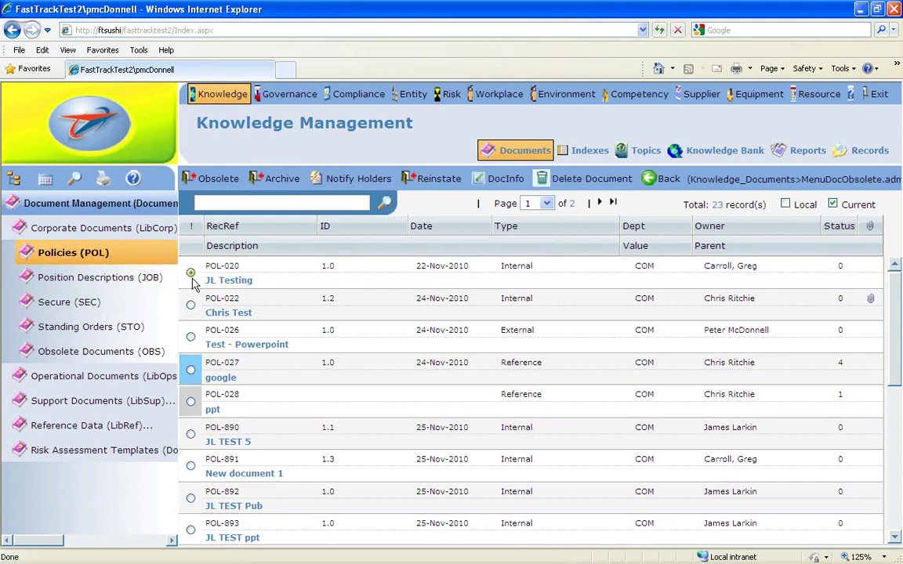
click(497, 180)
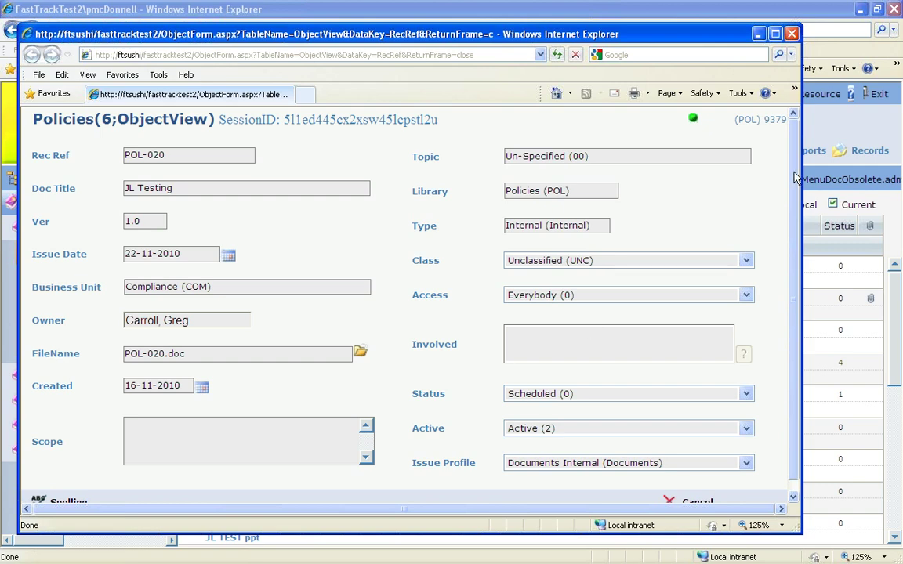
click(791, 33)
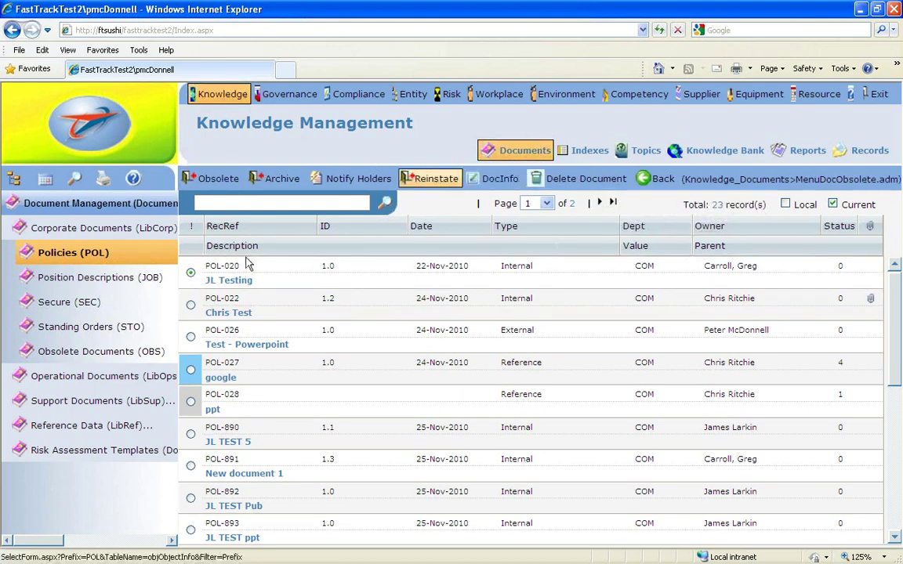
- Delete POL-020 JL Testing from Policies (POL), entering POL-020 as the document reference to reconfirm the deletion
click(191, 274)
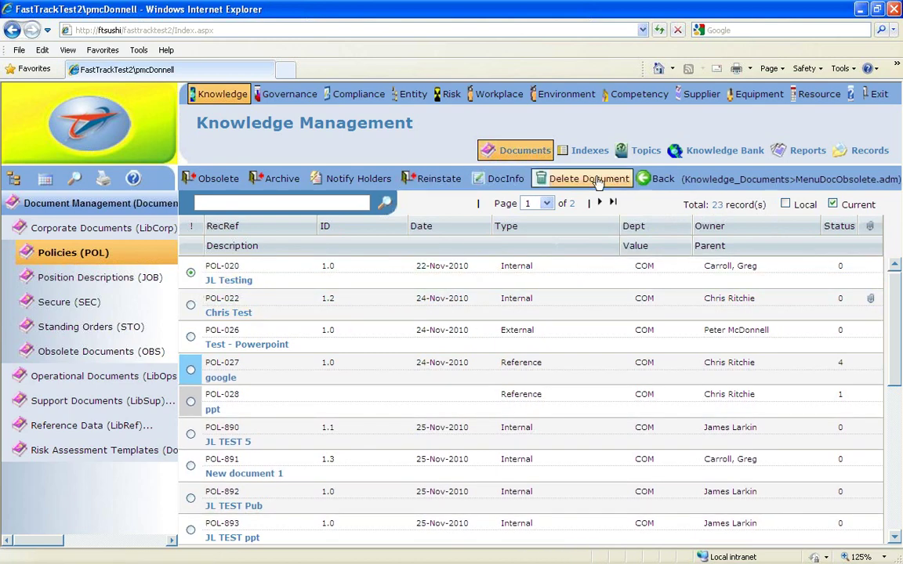
click(595, 180)
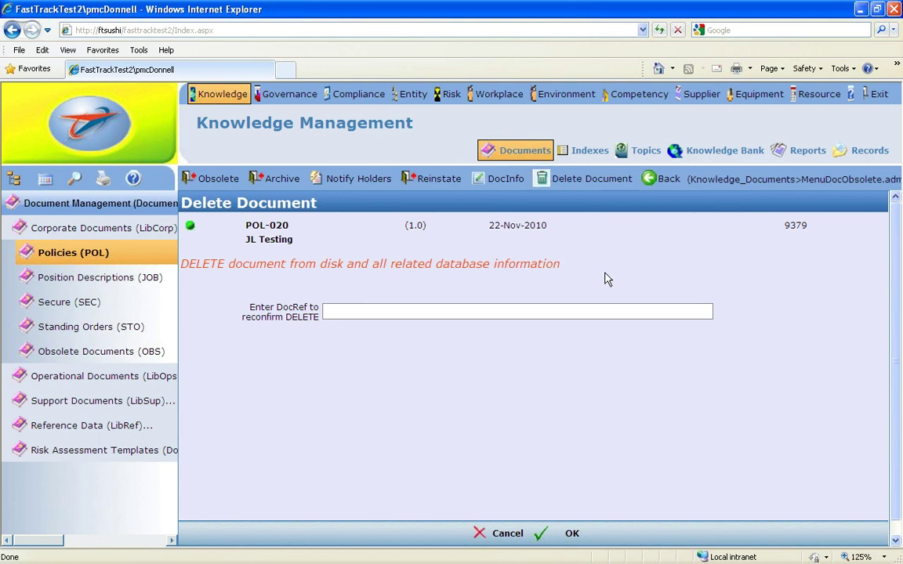
click(334, 311)
click(363, 309)
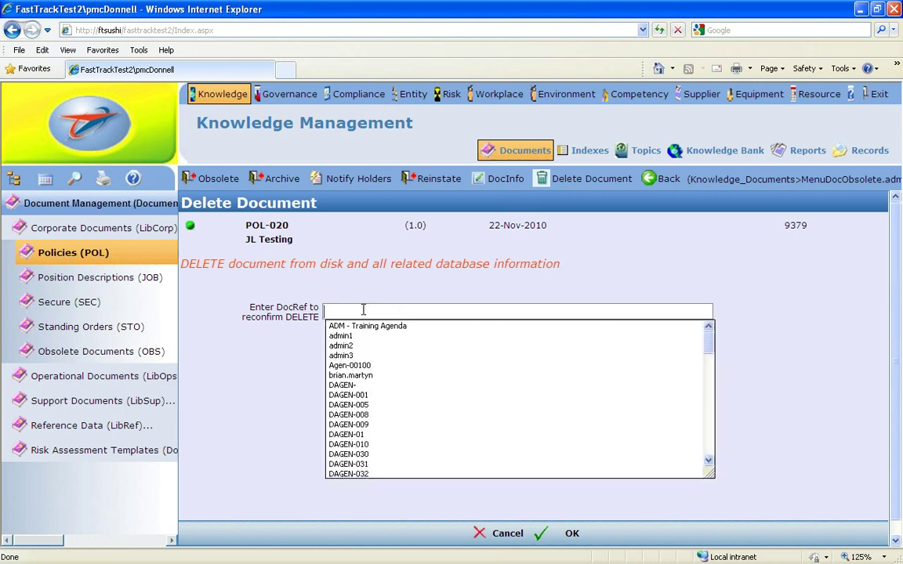
text(POL-020)
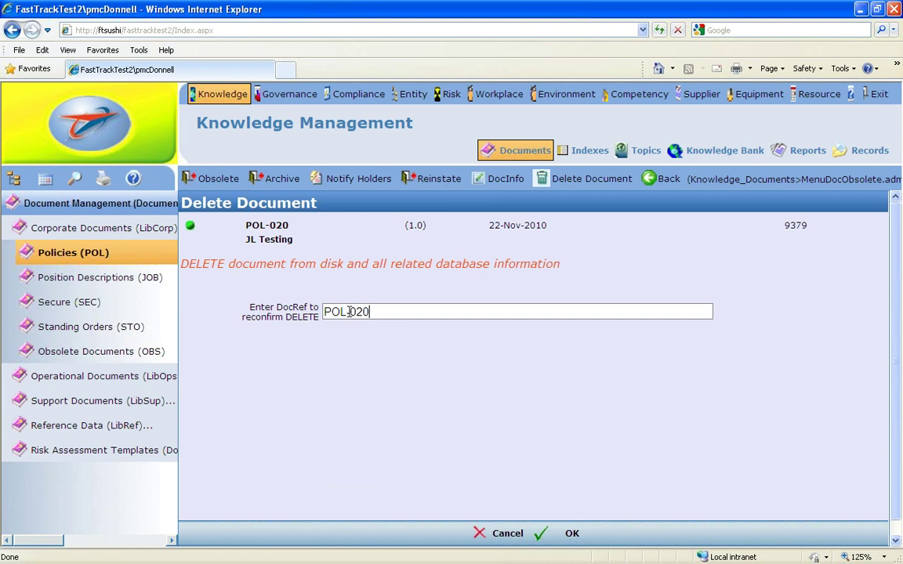
click(570, 535)
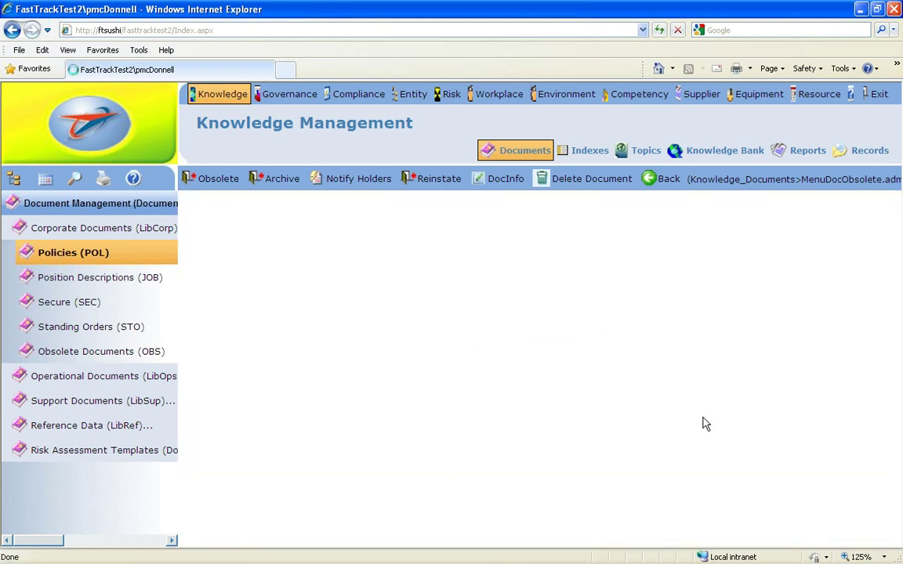
click(542, 379)
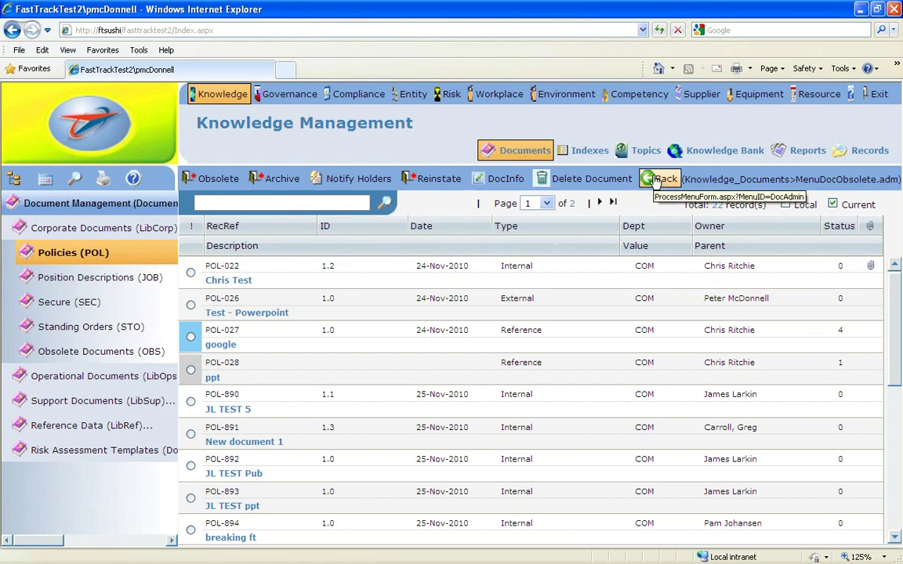
- Examine the Import Document form under the administration functions and check the document review functions
click(657, 179)
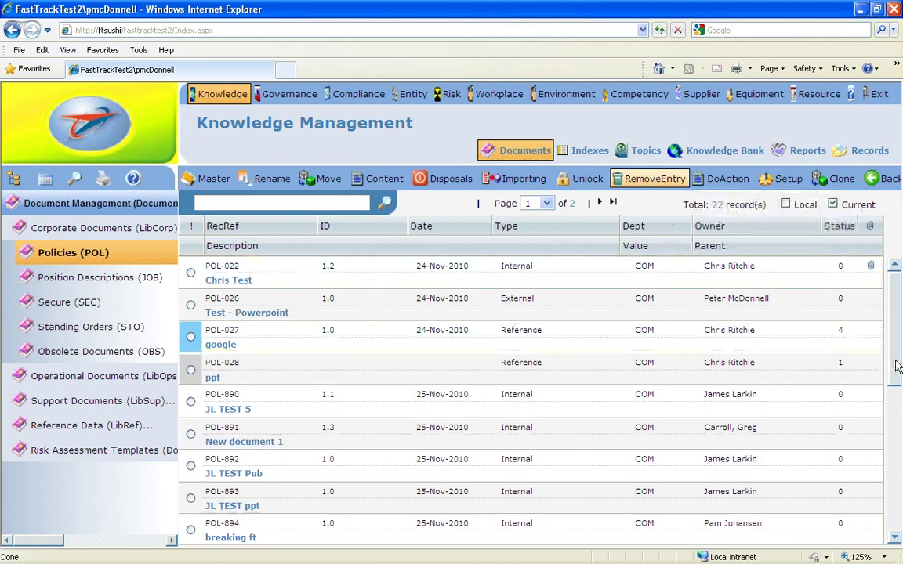
click(515, 182)
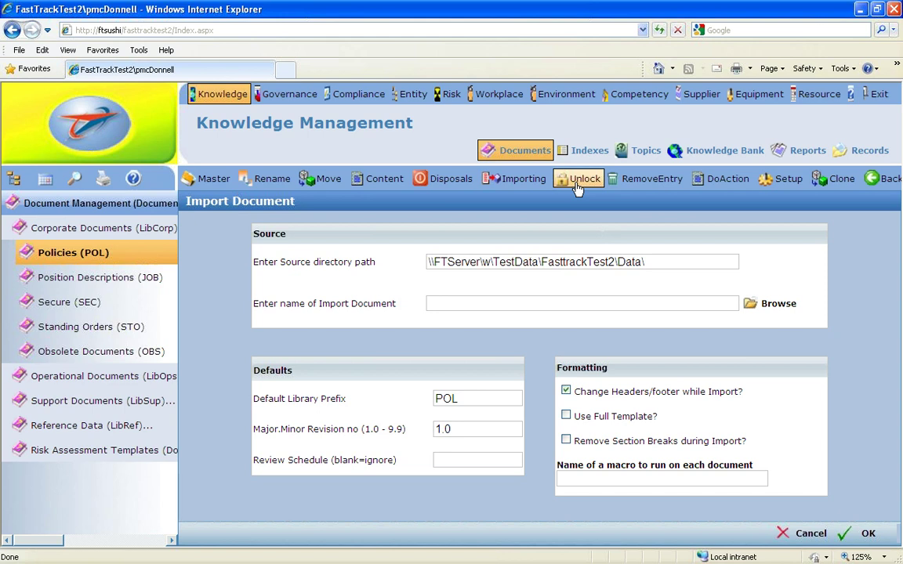
click(792, 176)
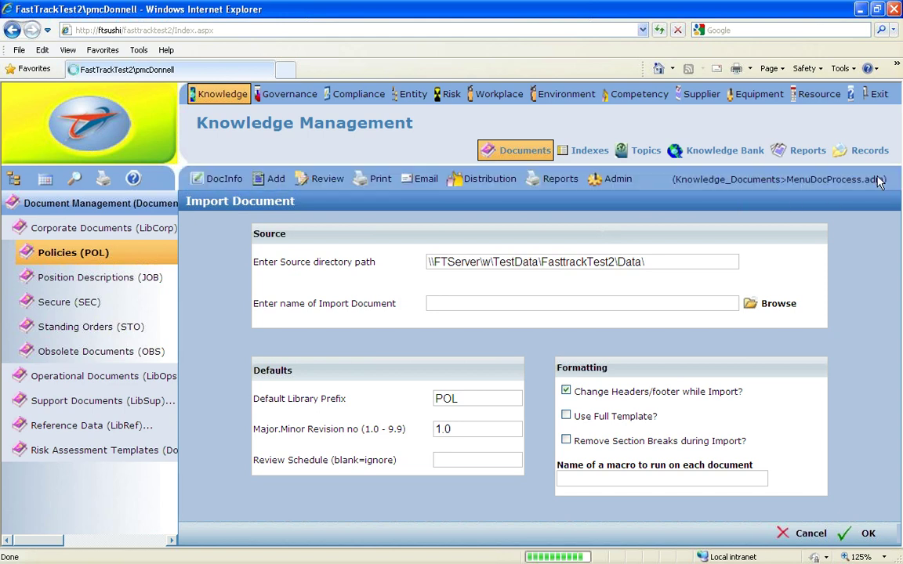
click(323, 179)
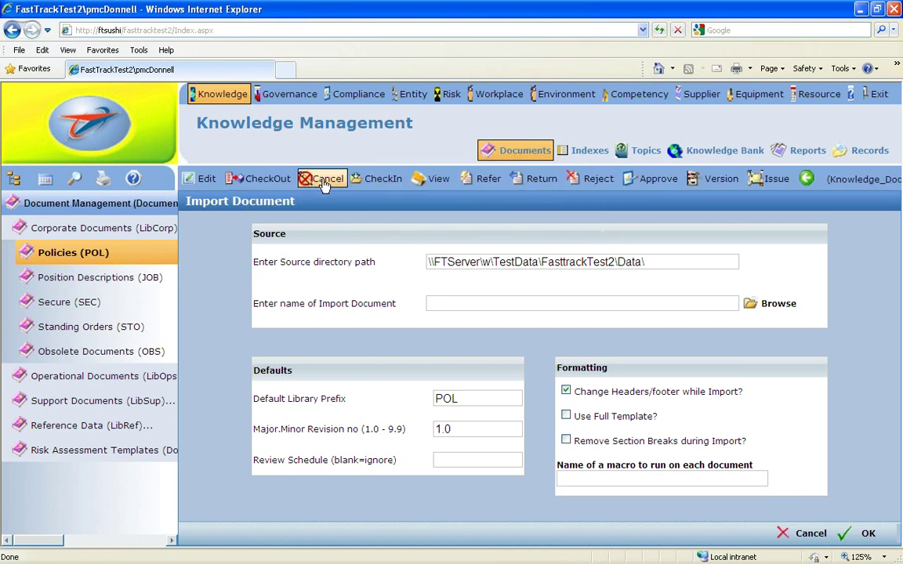
click(762, 174)
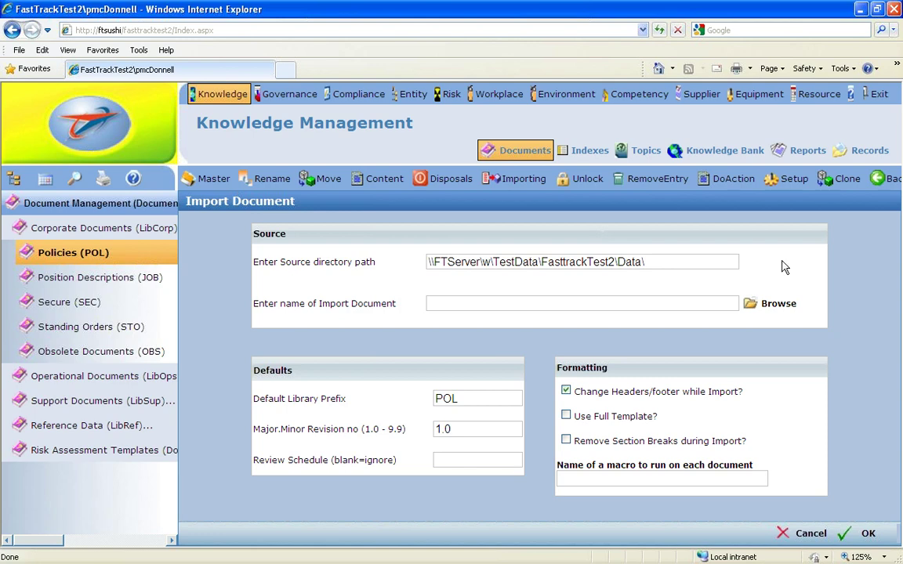
- View the Audits and Submission Checklists lists in Compliance Management, and return to the Knowledge Management documents
click(376, 94)
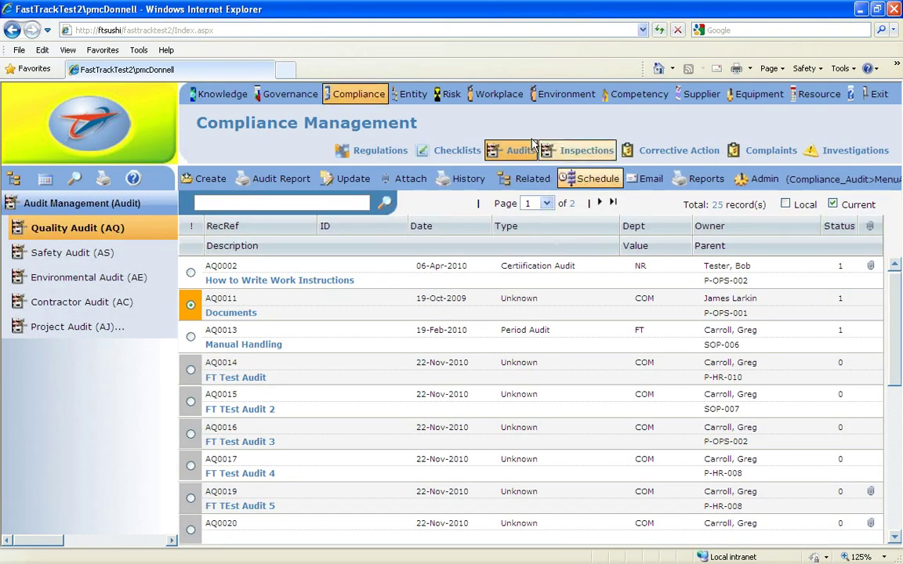
click(458, 151)
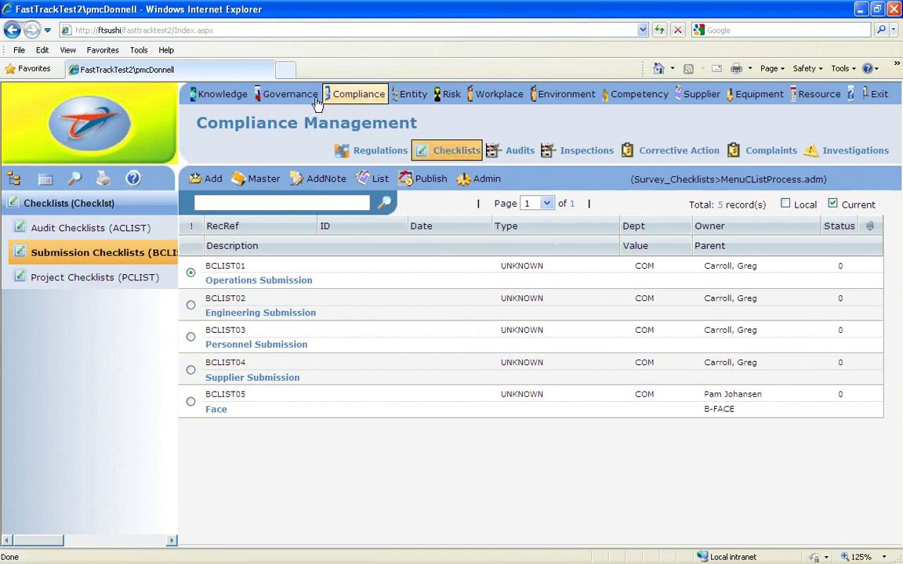
click(220, 94)
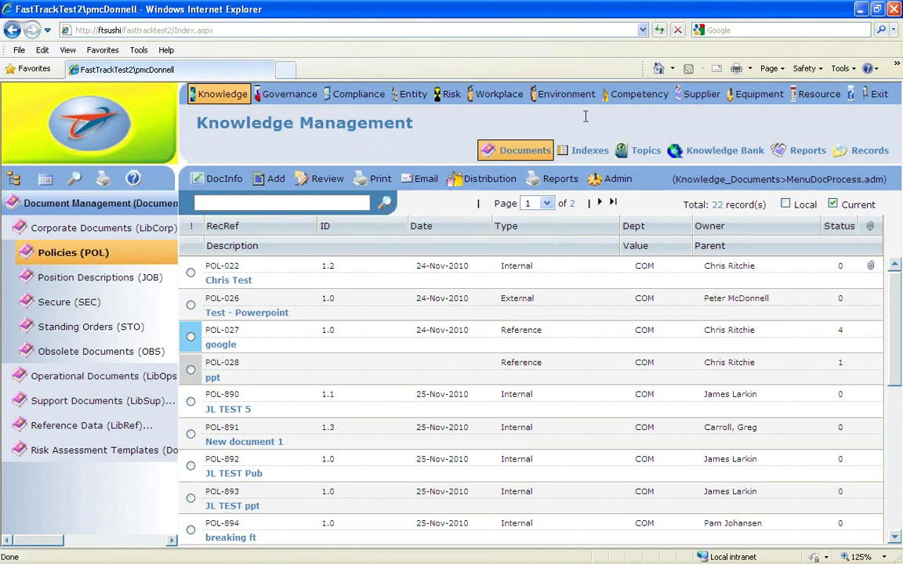
- From the administration functions, open the setup form that defines the Policies (POL) library
click(616, 178)
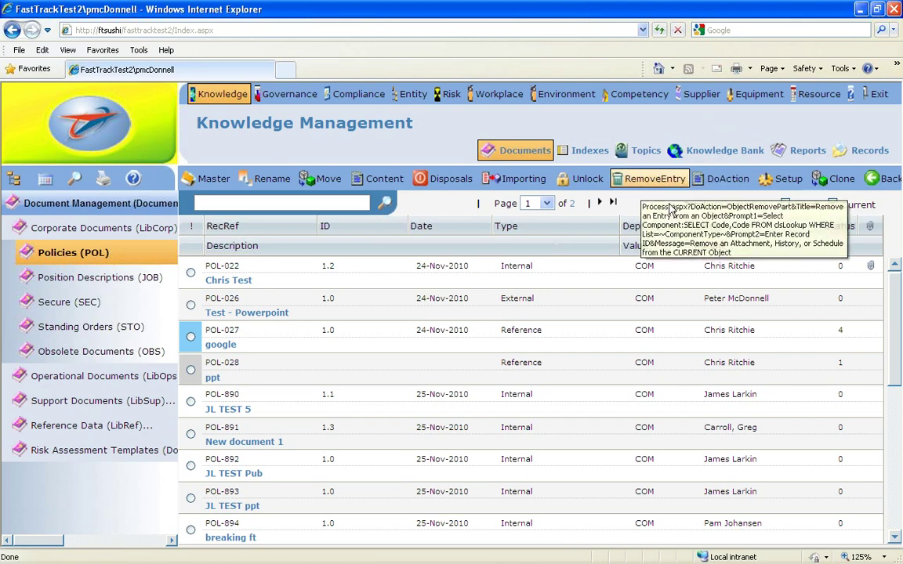
click(742, 178)
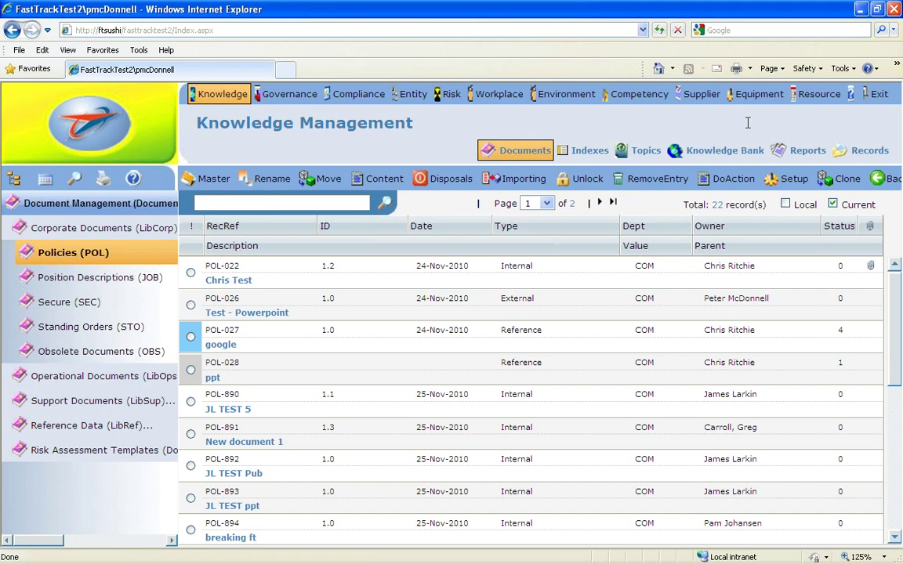
click(787, 178)
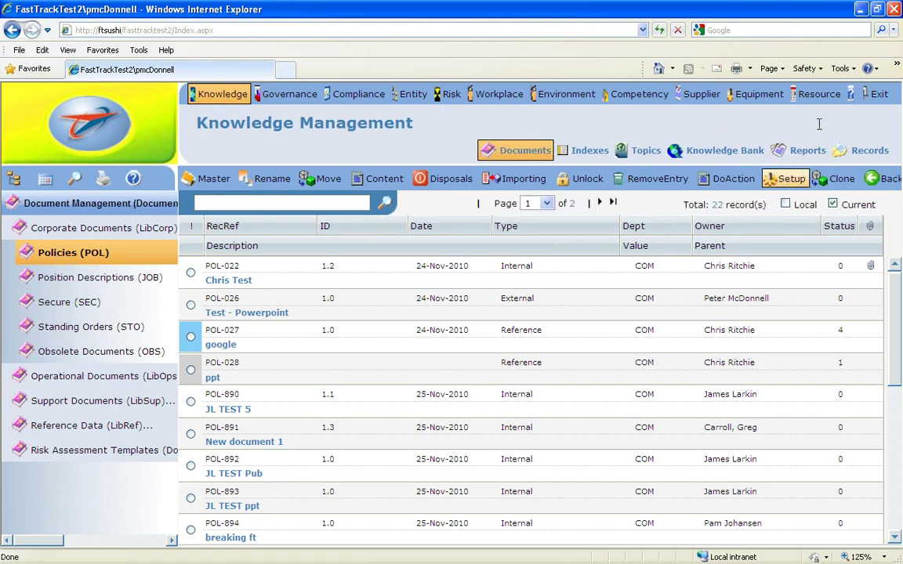
click(776, 182)
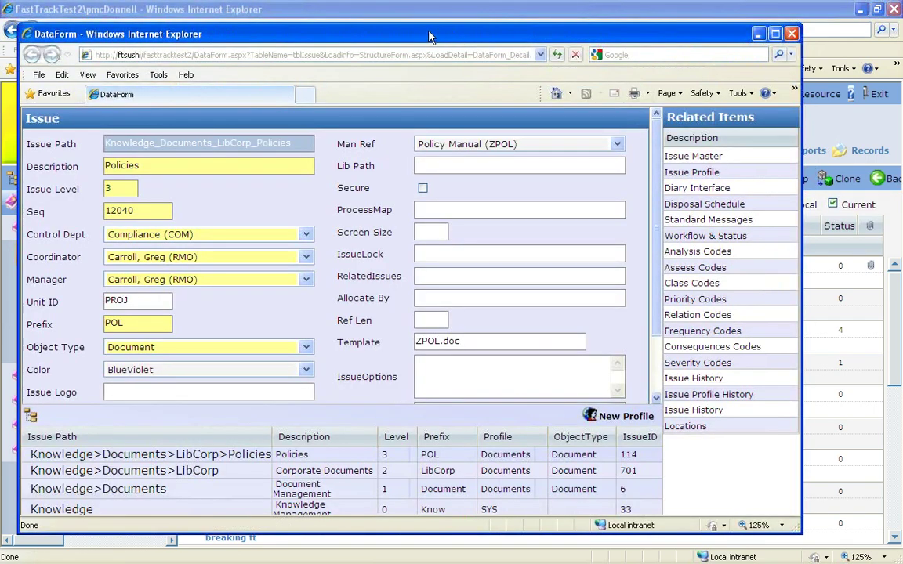
- Examine the Workflow & Status steps related to the Policies library's setup form
mouse_move(424, 37)
mouse_down()
mouse_move(510, 19)
mouse_move(392, 22)
mouse_move(423, 21)
mouse_up()
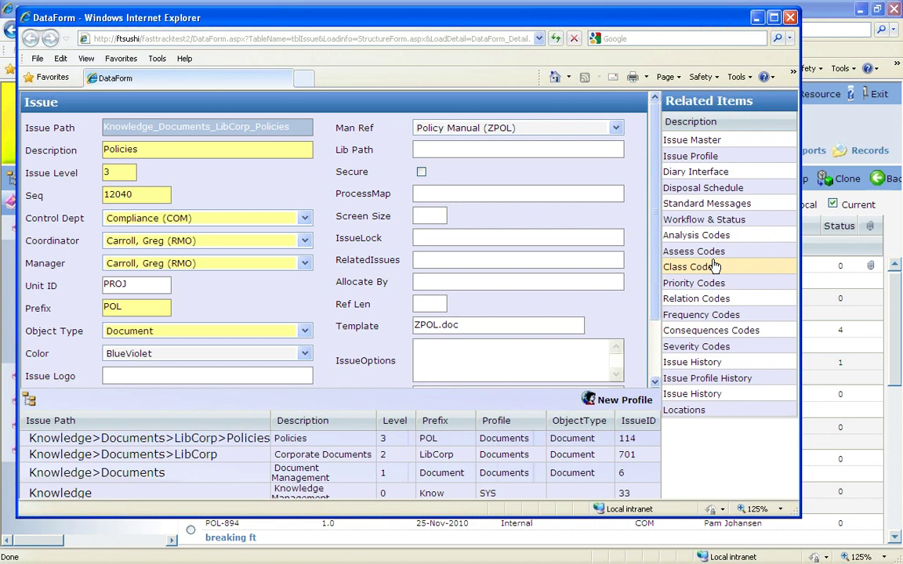
click(704, 221)
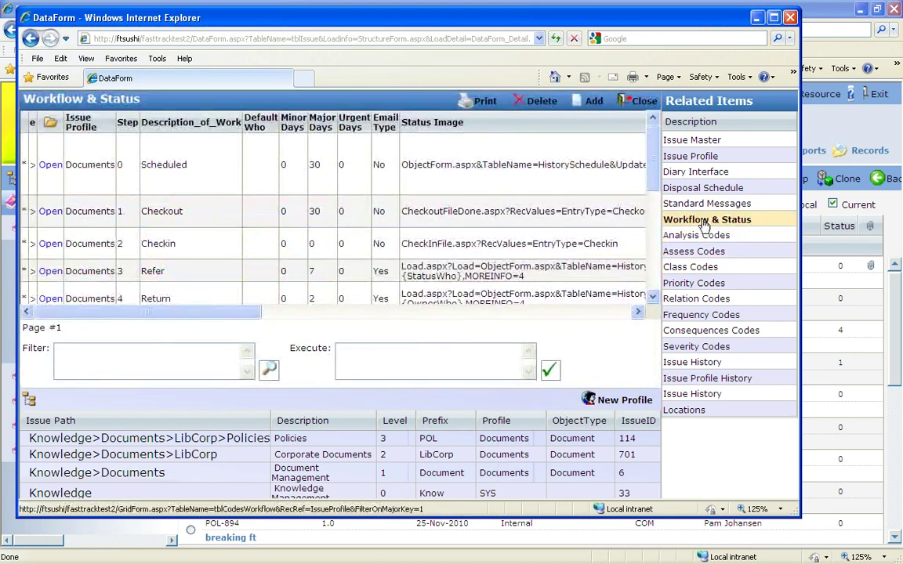
scroll(652, 146, down, 2)
scroll(652, 147, up, 2)
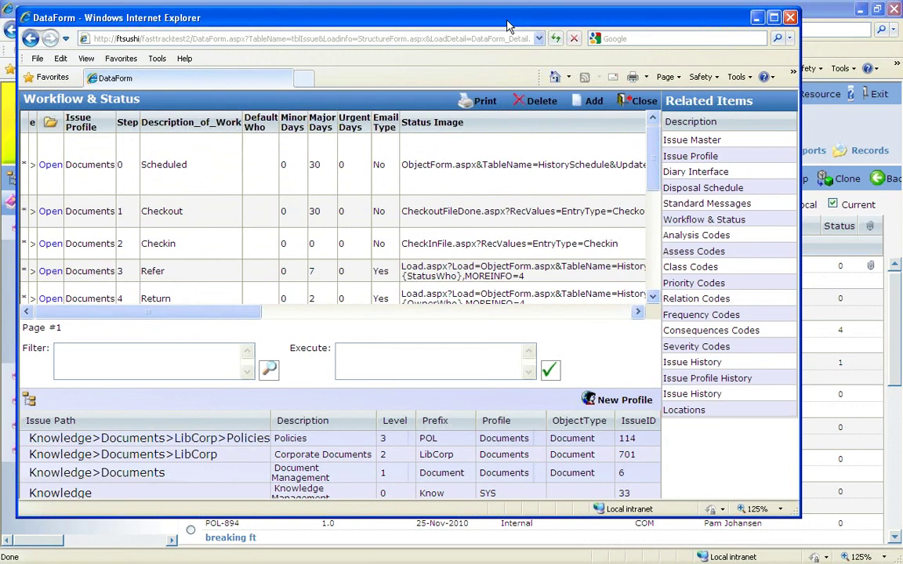
- Review the Diary Interface settings for the Policies library and close its setup form
click(704, 171)
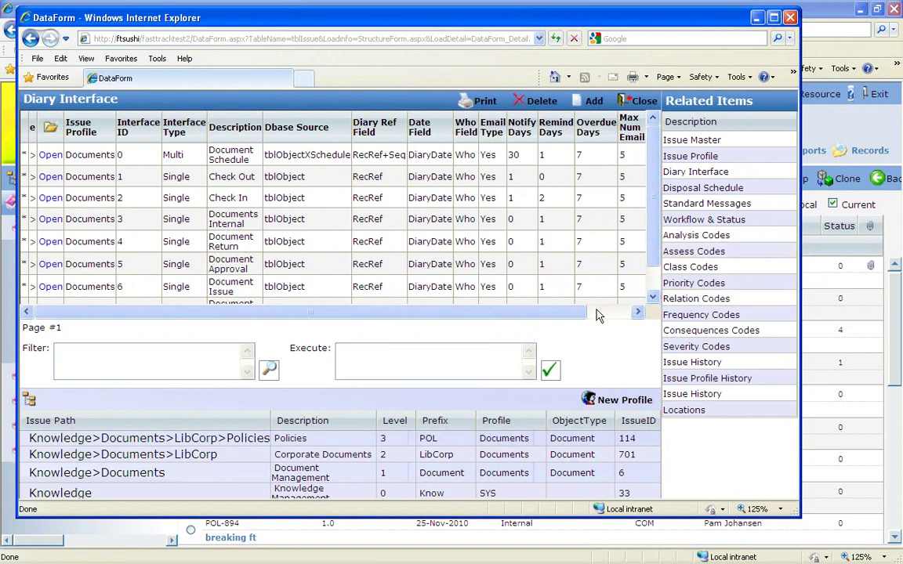
drag(527, 314, 476, 327)
click(791, 19)
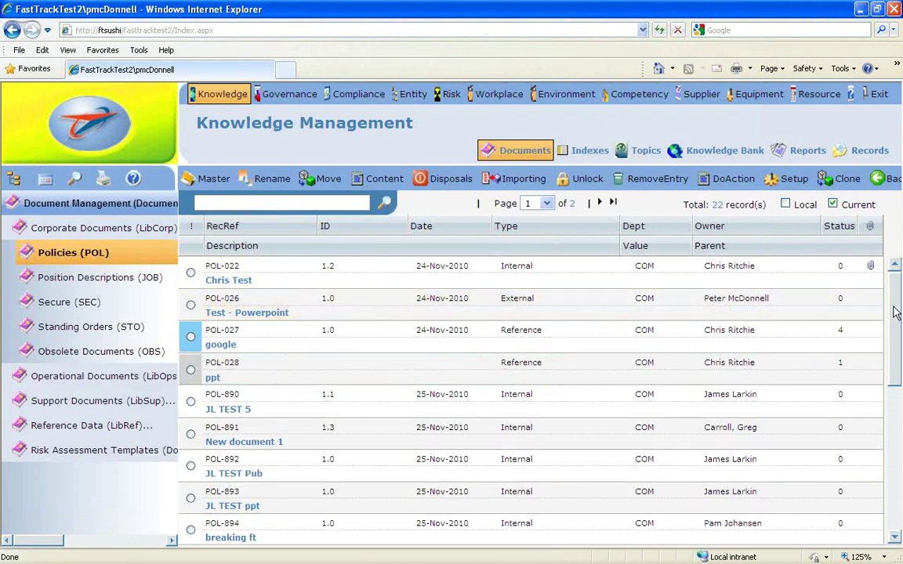
- Select document POL-022 in Policies and leave the administration functions for the standard document functions
click(191, 272)
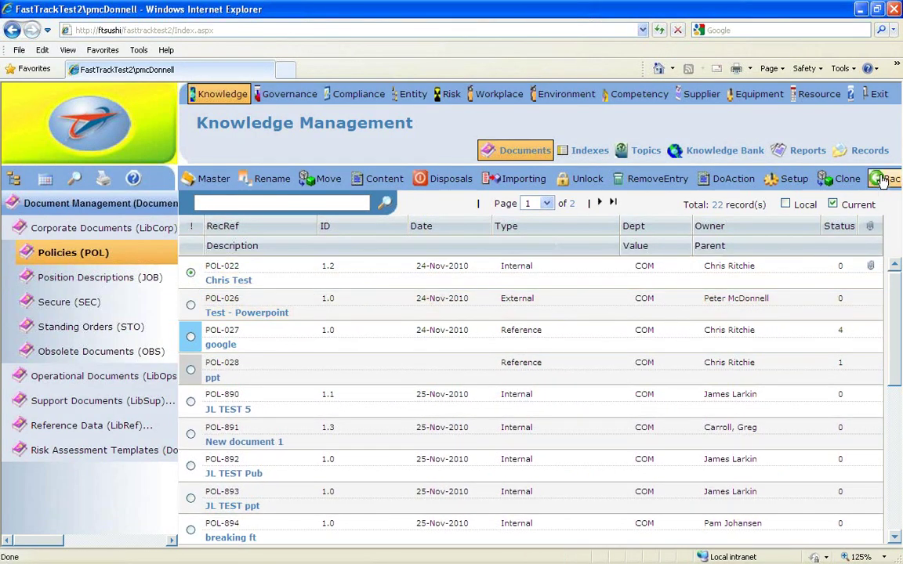
click(734, 179)
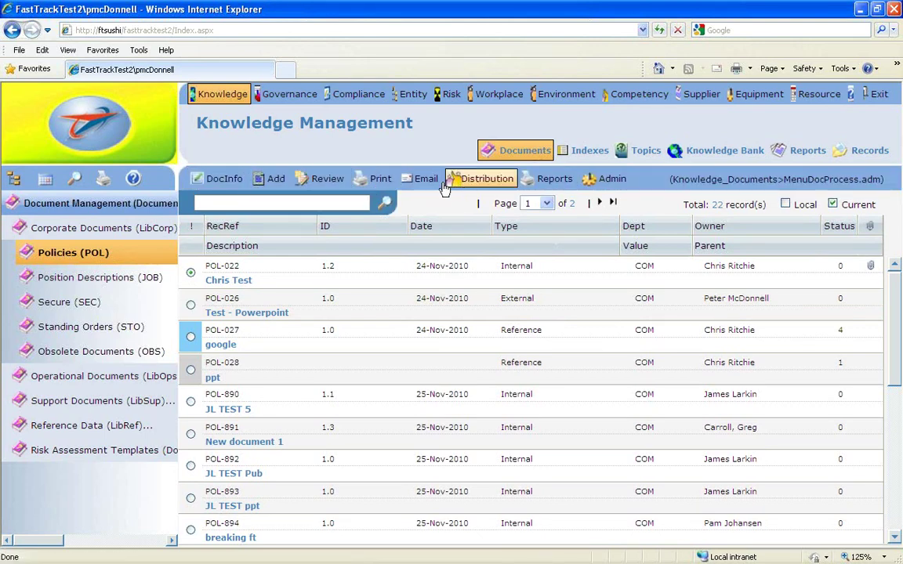
click(523, 153)
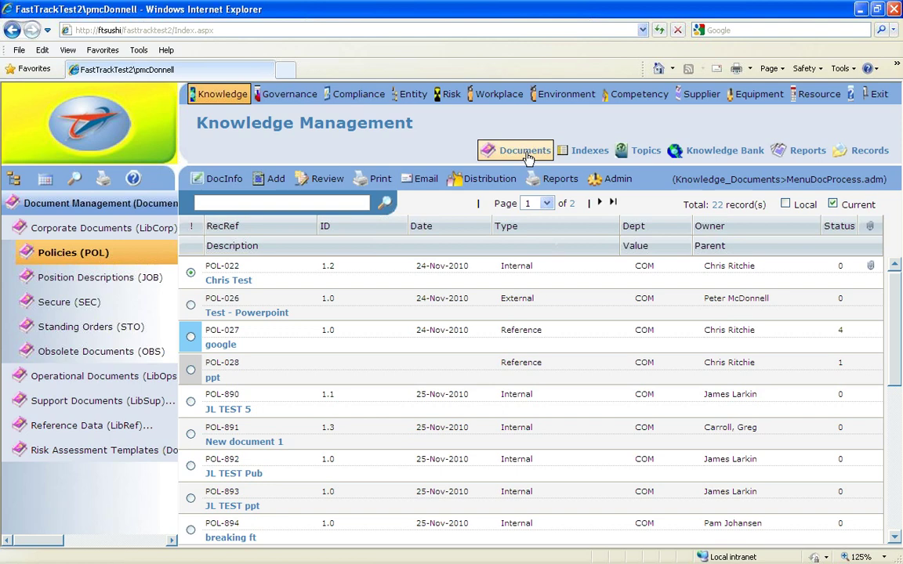
- Open the document information record of POL-022 in Policies (POL) and inspect its fields and record functions
click(69, 258)
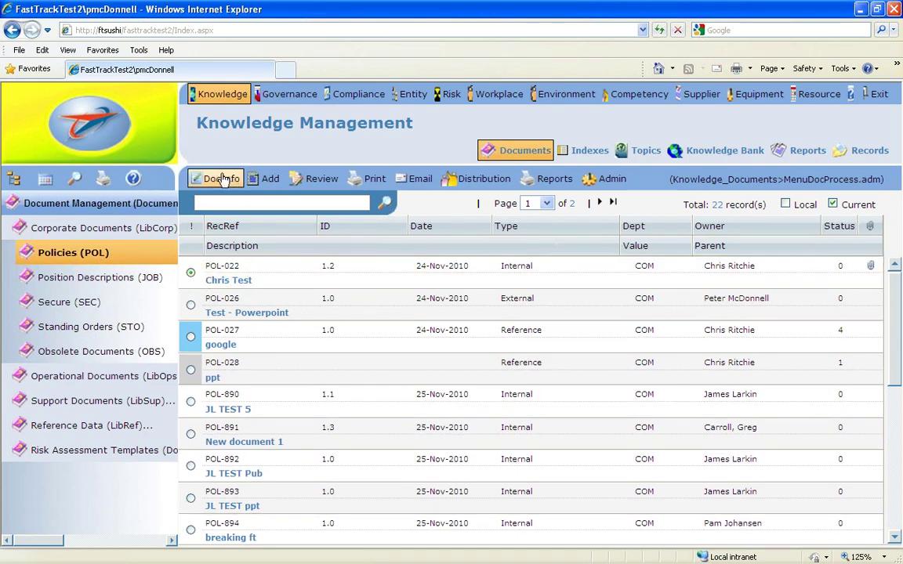
click(271, 179)
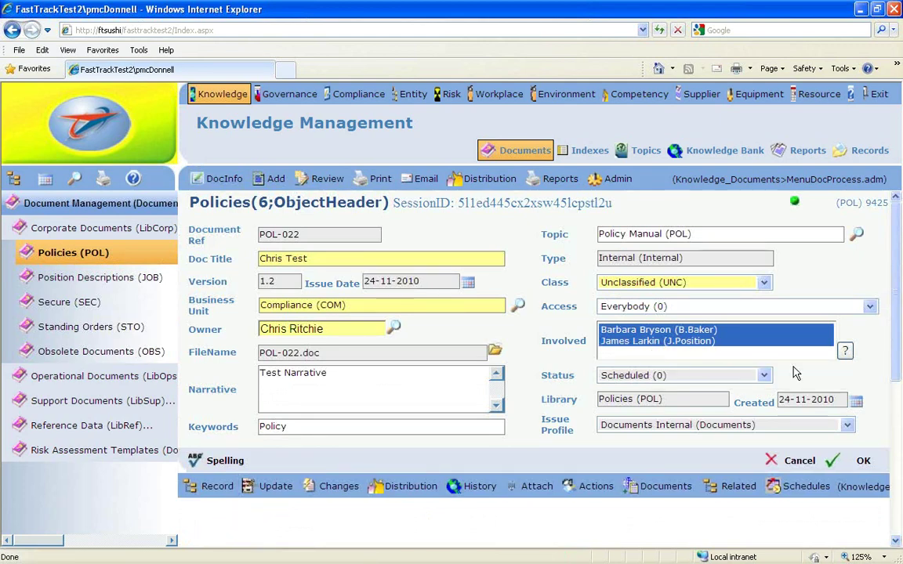
drag(896, 246, 888, 303)
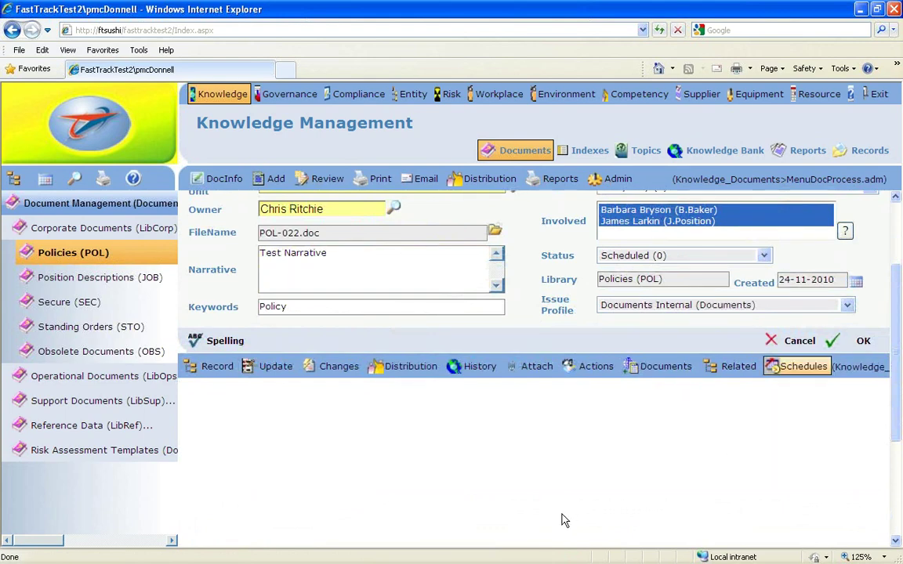
mouse_move(898, 429)
mouse_down()
mouse_move(898, 408)
mouse_move(899, 418)
mouse_up()
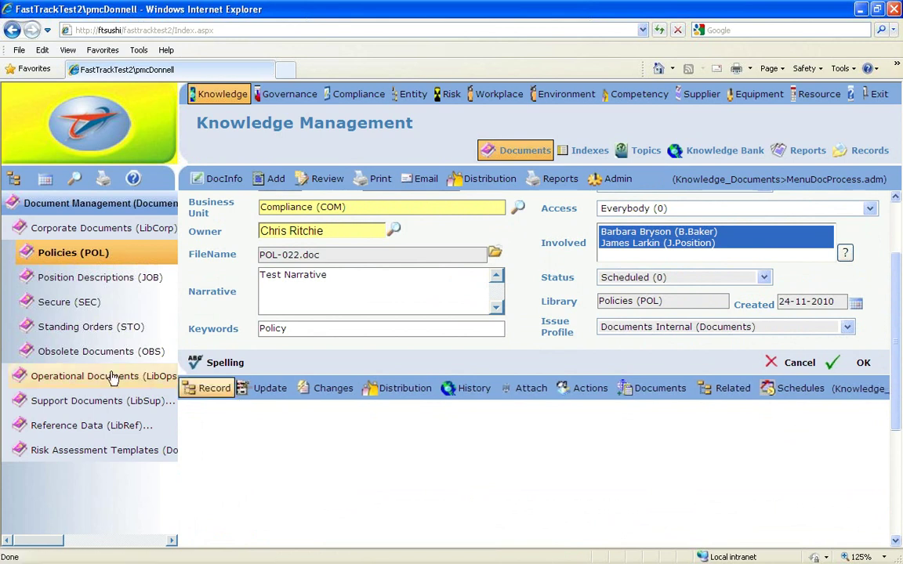
click(206, 394)
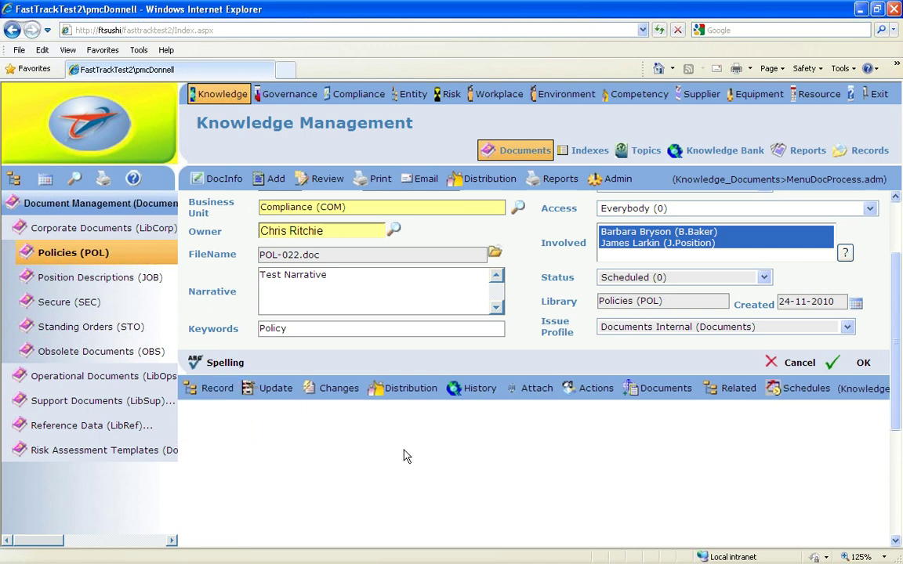
- View the Add a Note form among the update functions of POL-022 and close it without saving
mouse_move(266, 390)
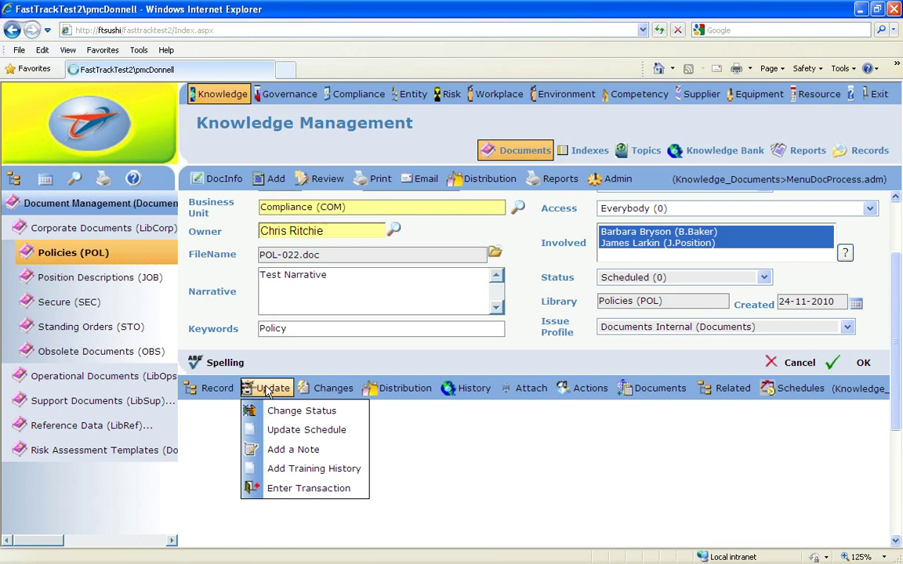
click(290, 451)
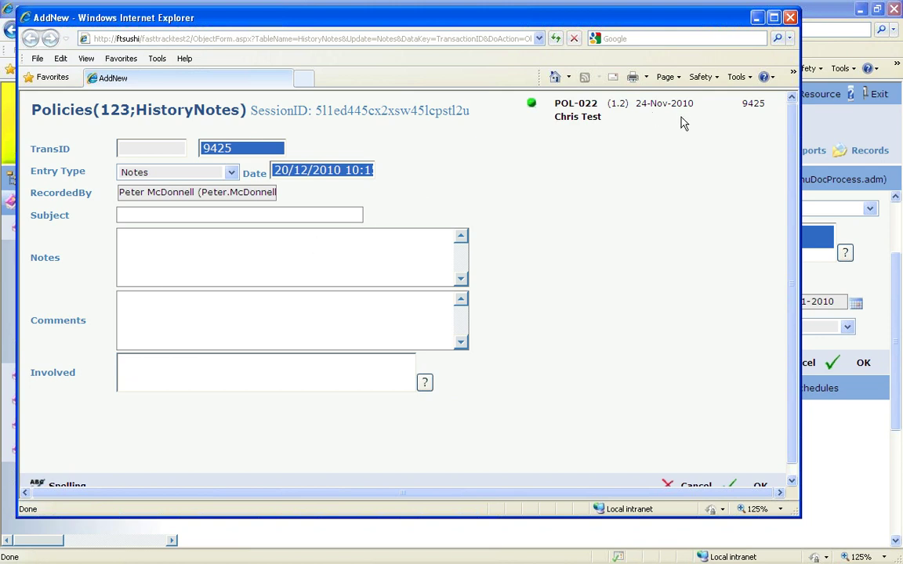
click(790, 17)
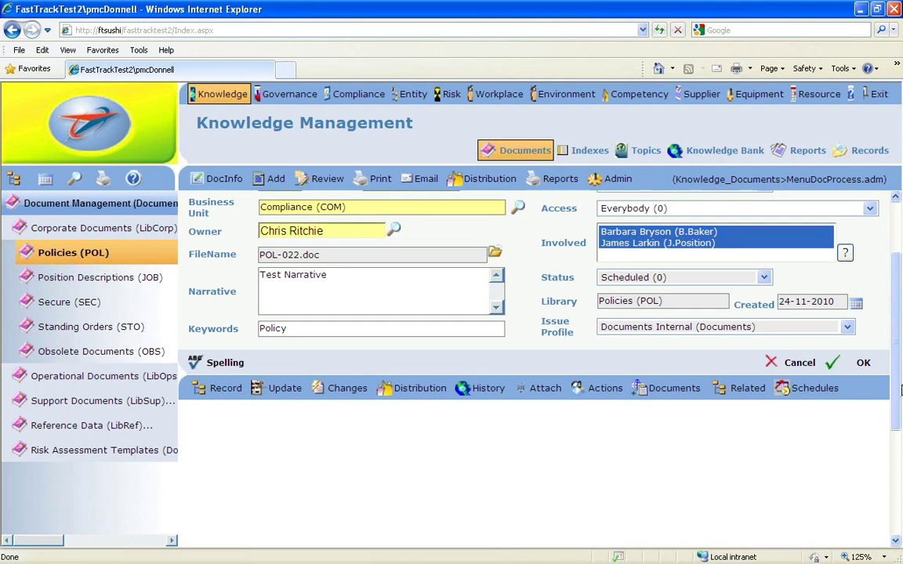
- Display the transaction history of POL-022 and look through its entries down to the initial version
scroll(895, 375, up, 1)
scroll(895, 374, down, 2)
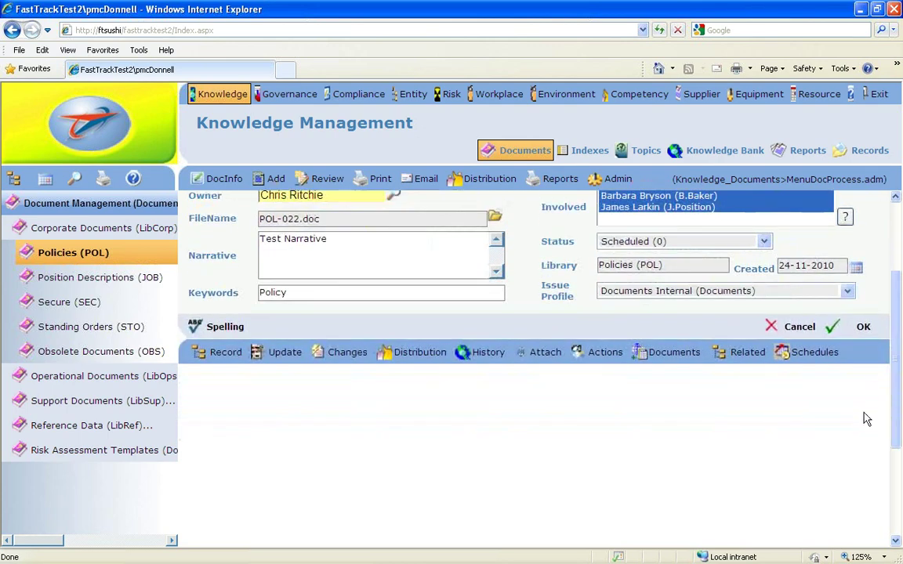
click(482, 352)
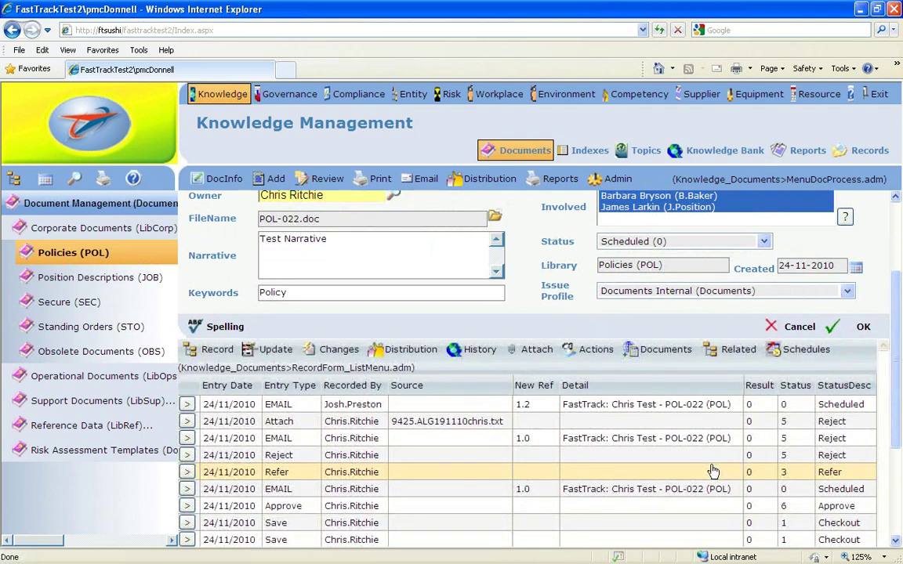
drag(895, 319, 797, 417)
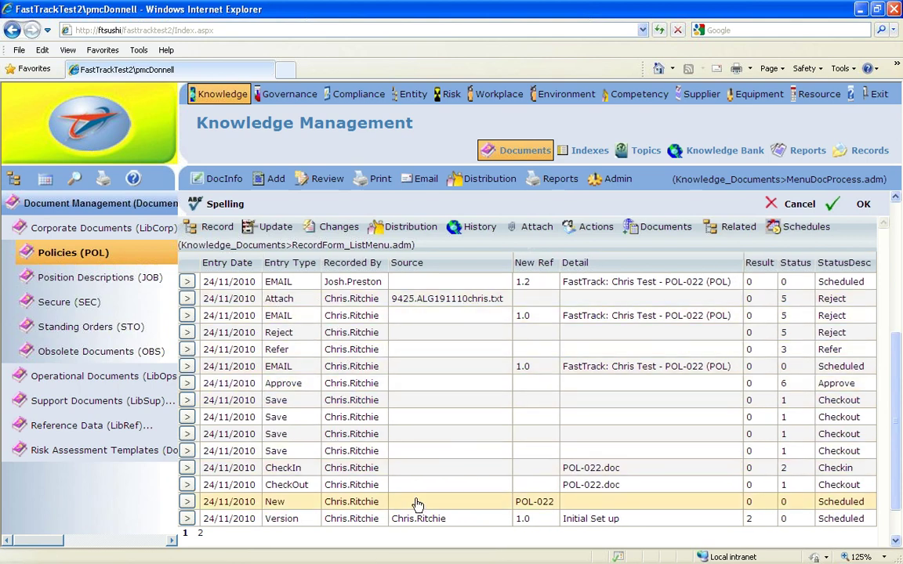
drag(889, 417, 892, 328)
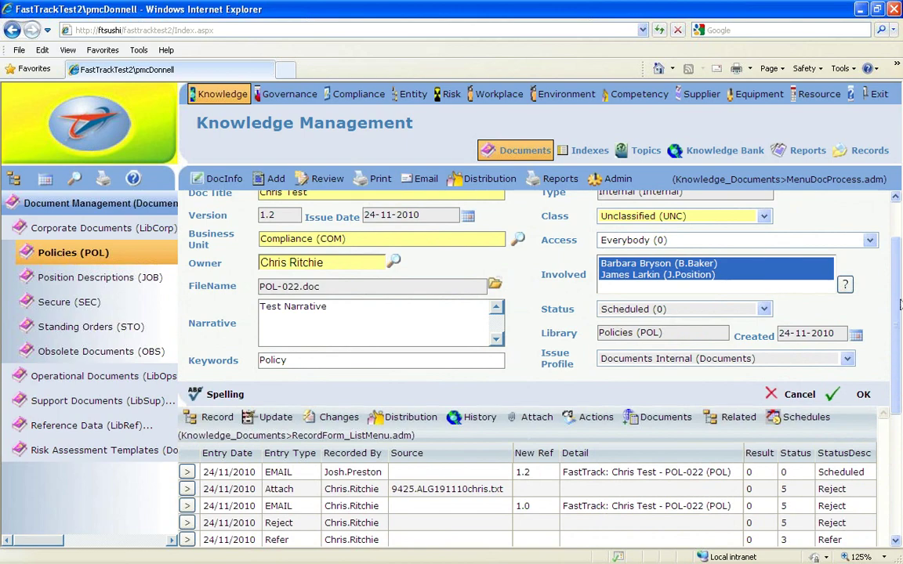
scroll(337, 290, down, 5)
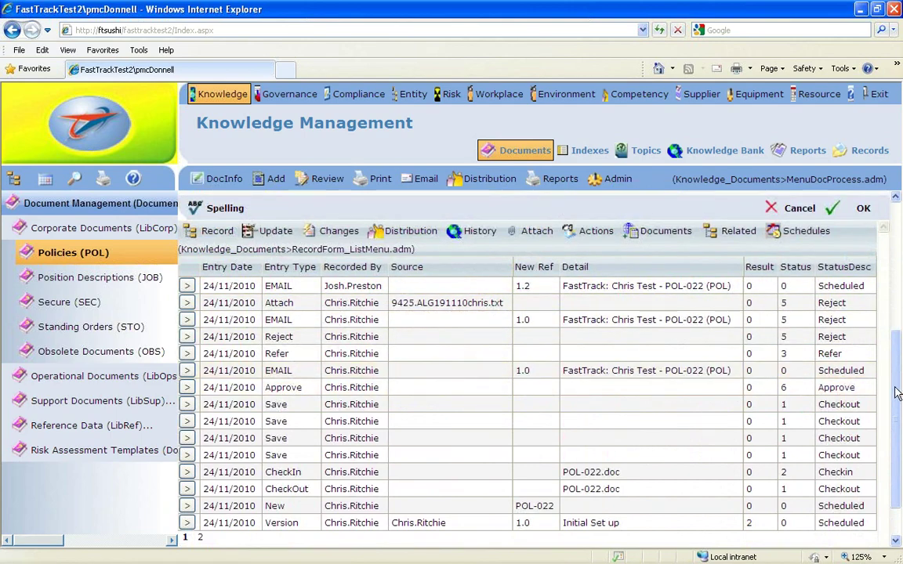
drag(897, 393, 900, 325)
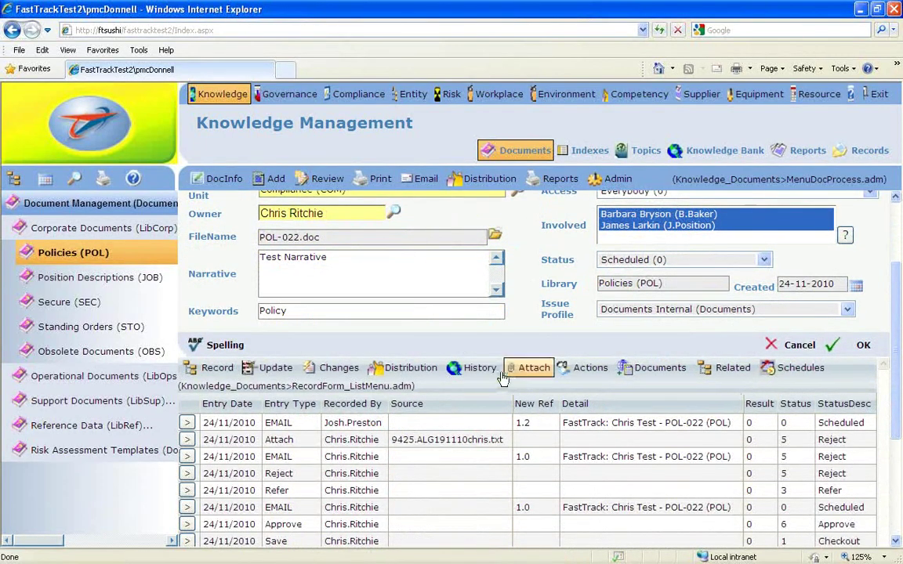
- Check the attachments list of POL-022 and return to its history list to review the entries
click(537, 373)
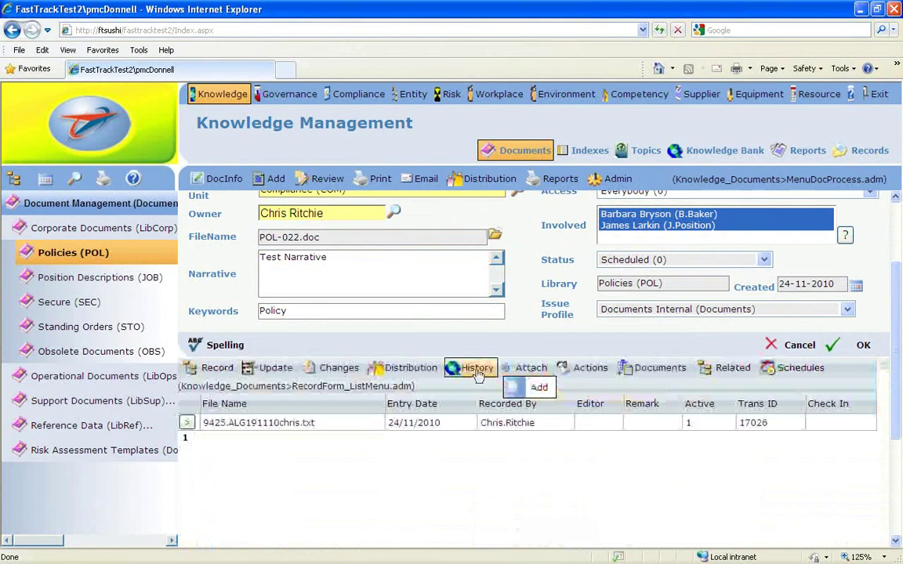
click(477, 368)
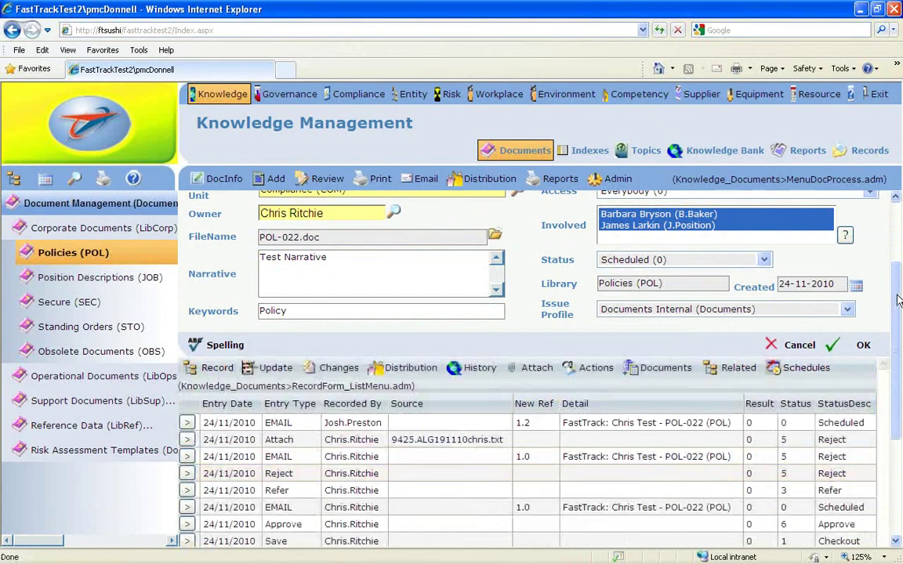
drag(898, 301, 899, 384)
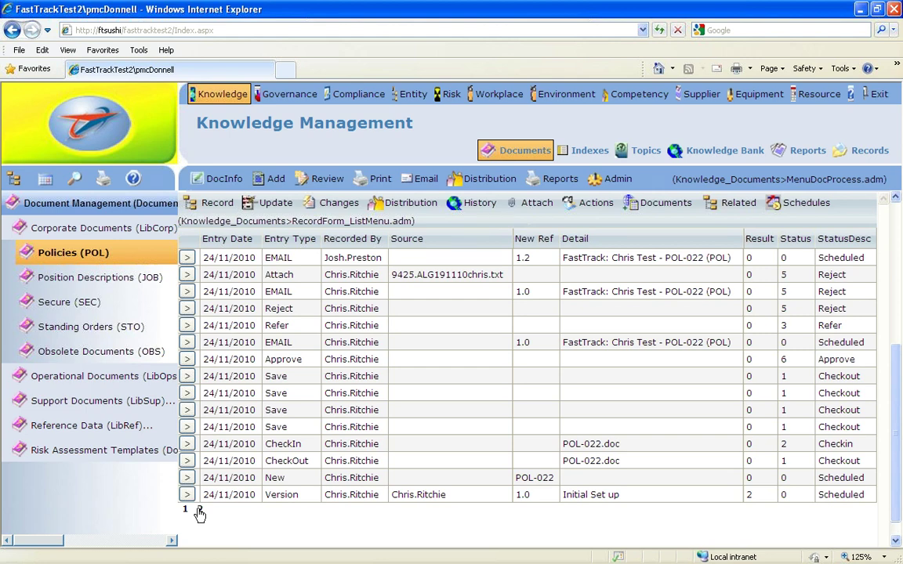
click(199, 511)
drag(898, 399, 900, 293)
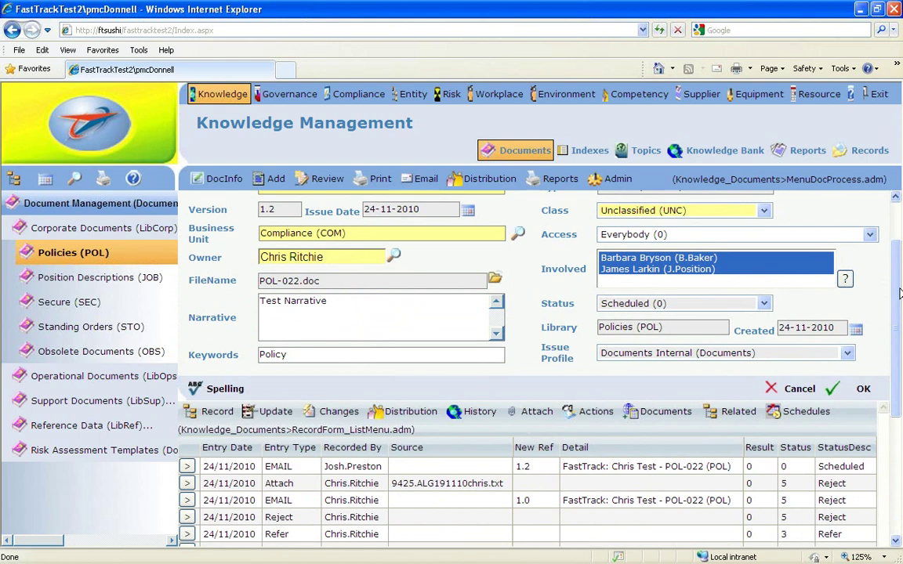
drag(899, 292, 896, 336)
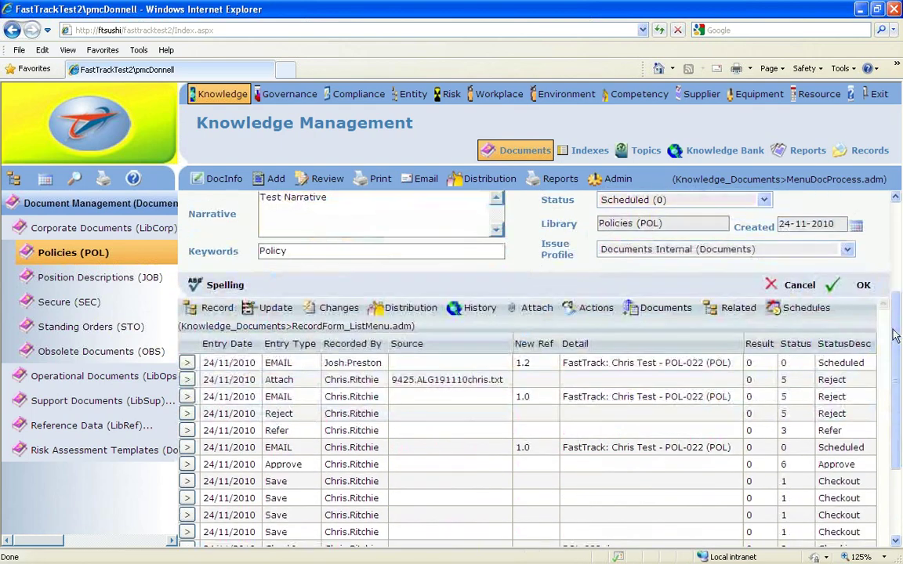
- Leave the POL-022 record and return to the Policies document list
click(266, 308)
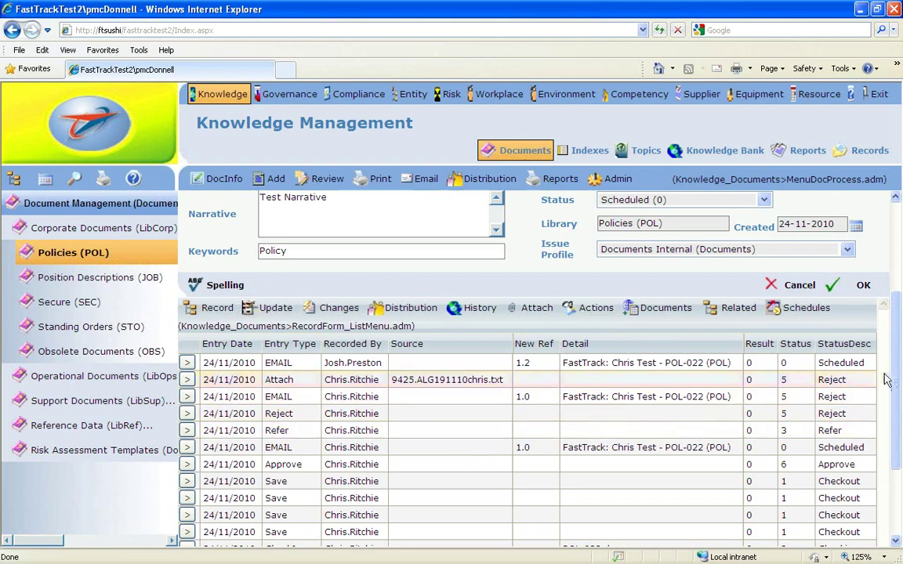
scroll(885, 380, up, 5)
click(497, 149)
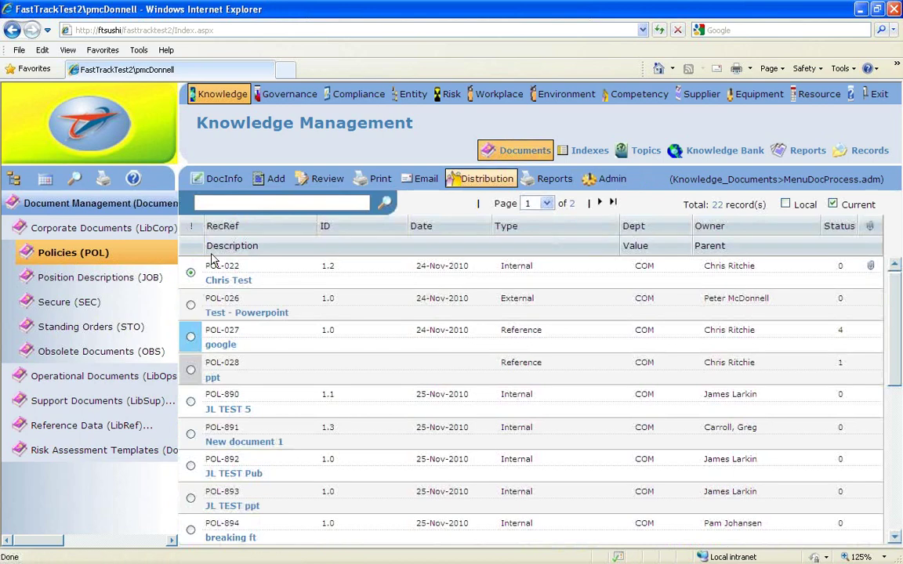
- Sort the Policies list by record reference and reopen the document information of POL-022 from page 2
click(225, 228)
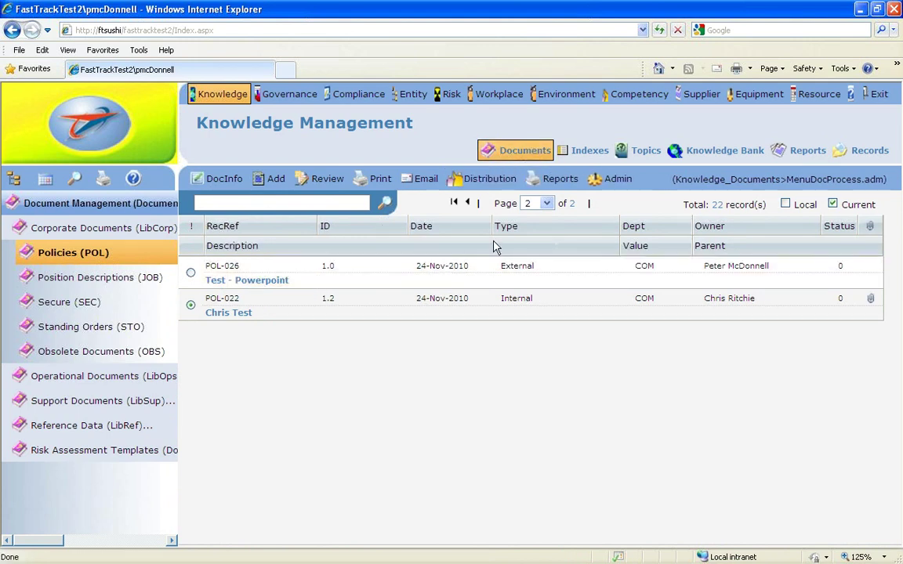
click(191, 272)
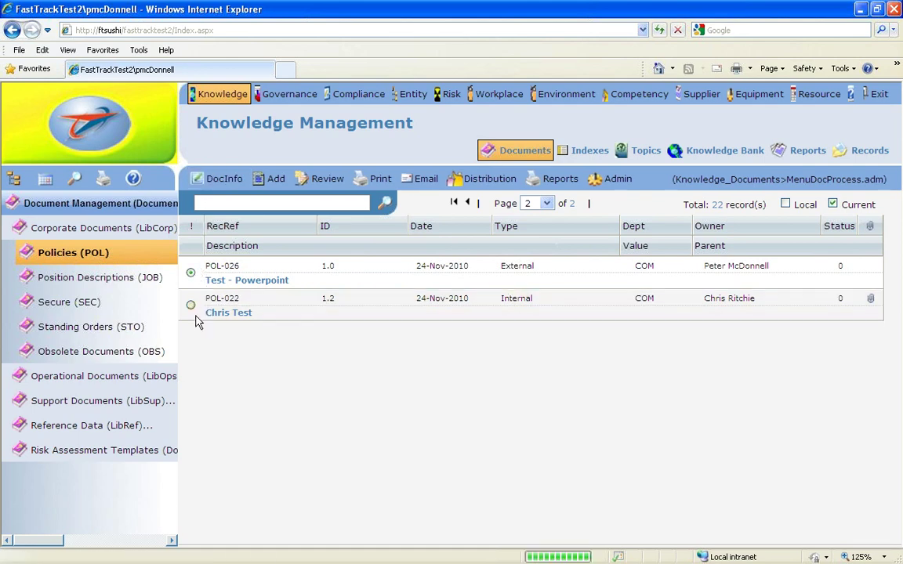
click(216, 180)
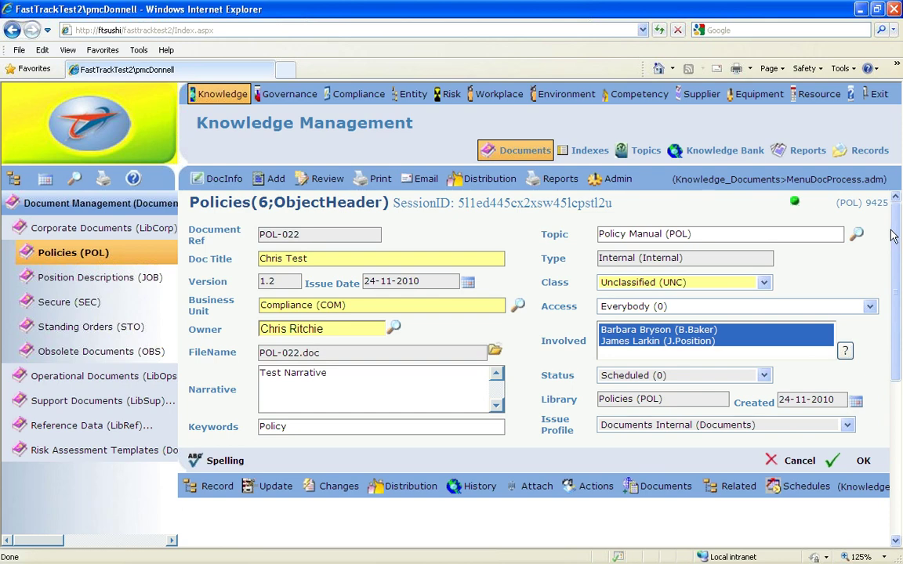
drag(896, 239, 896, 311)
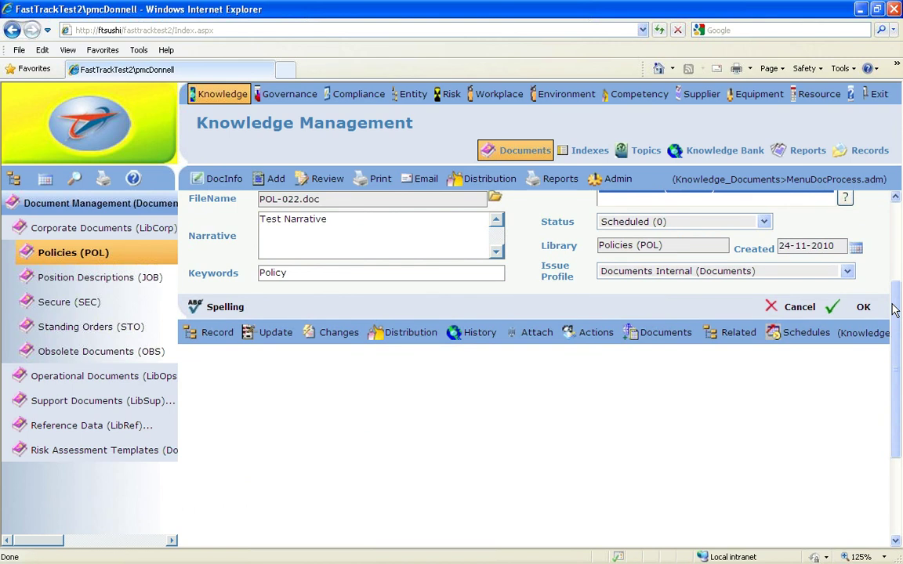
scroll(896, 322, up, 1)
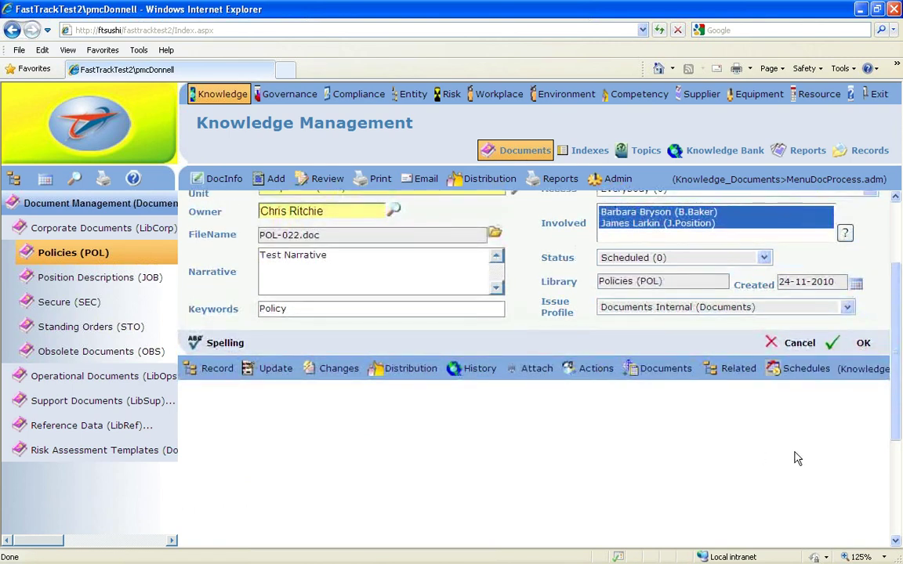
scroll(896, 300, up, 3)
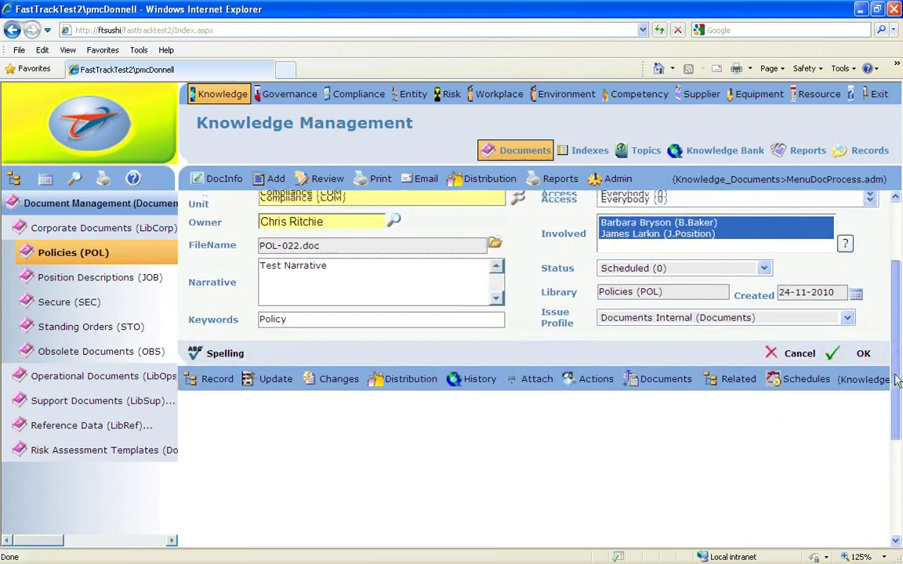
- Display the history list of POL-022 and review its entries together with the document header details
drag(896, 300, 897, 413)
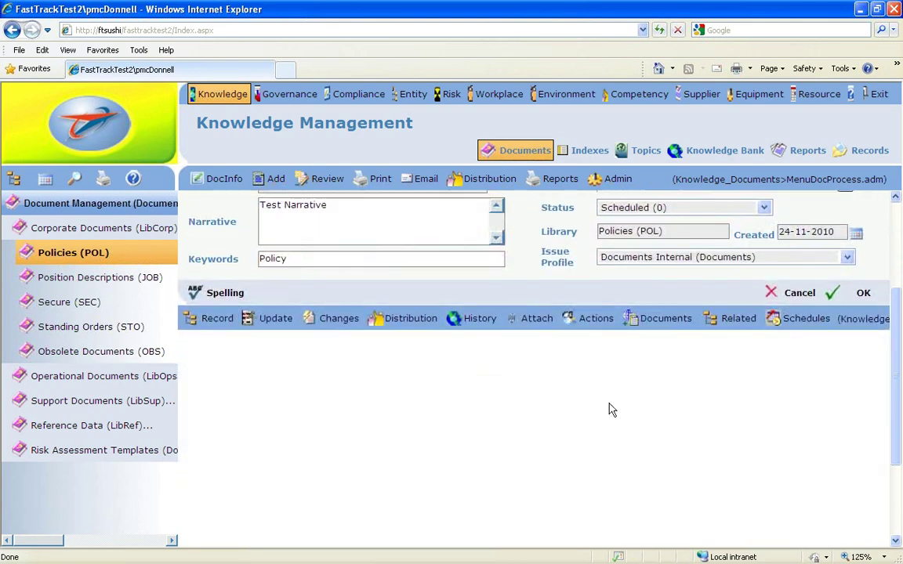
click(476, 319)
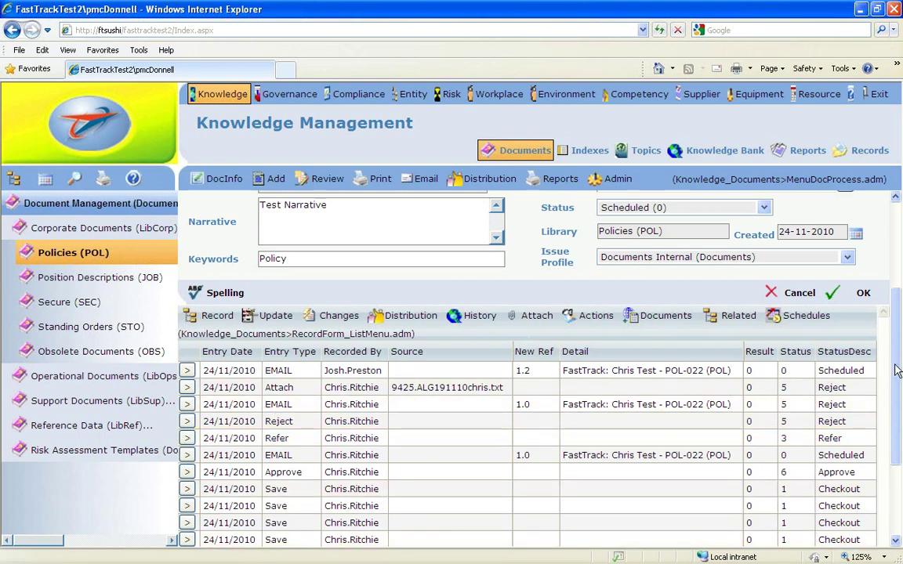
drag(897, 370, 899, 444)
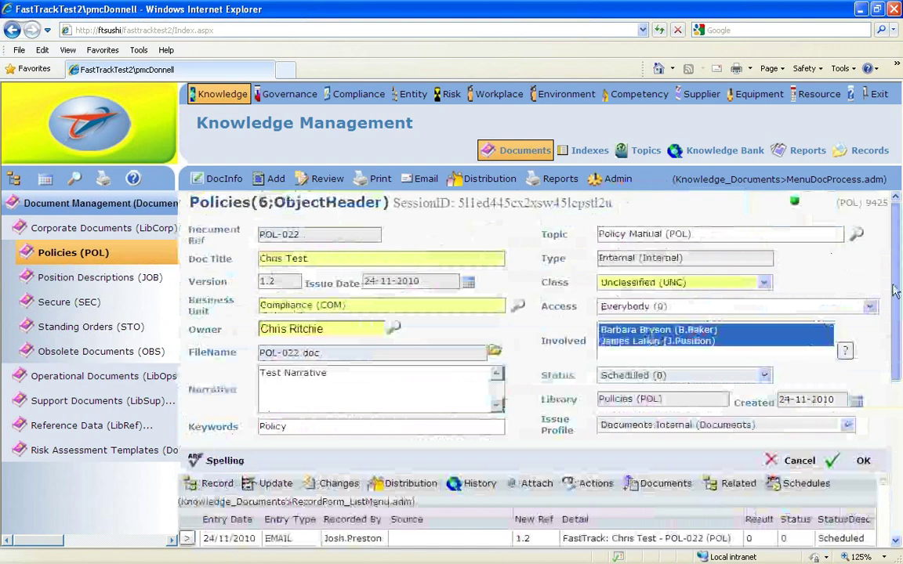
drag(896, 291, 897, 400)
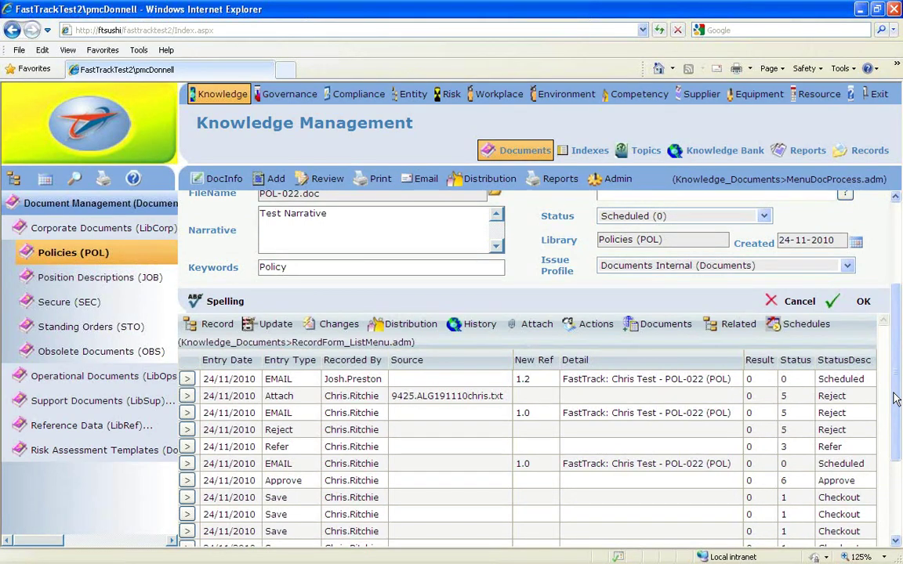
drag(896, 399, 897, 337)
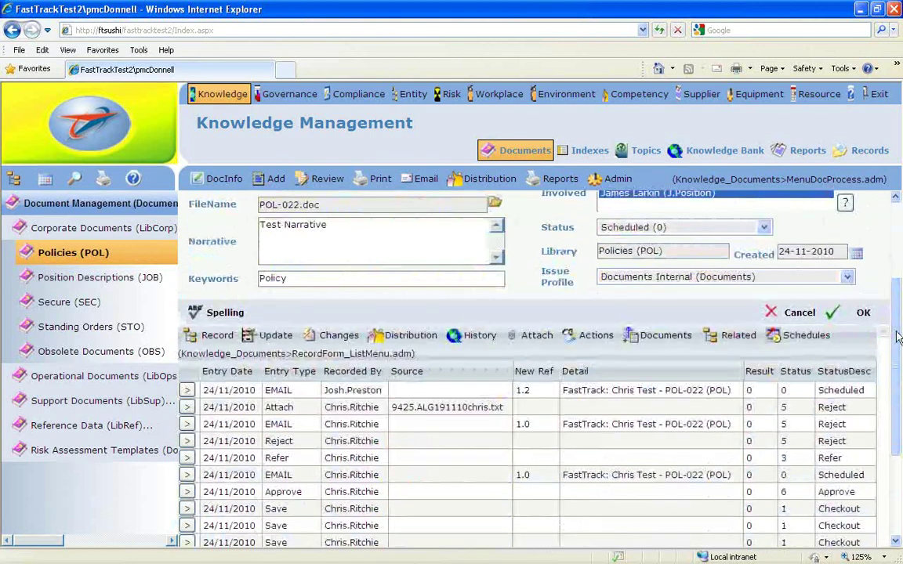
drag(897, 337, 898, 229)
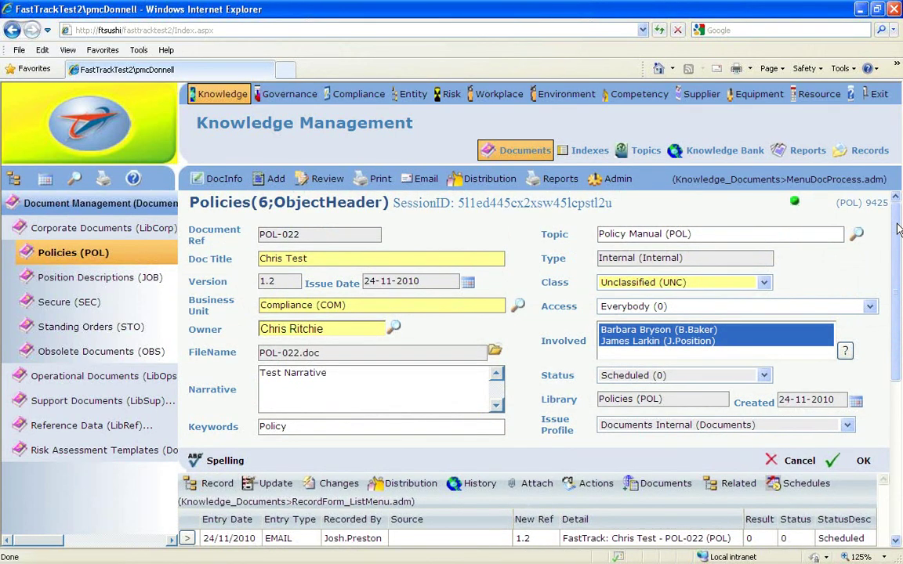
drag(898, 228, 897, 323)
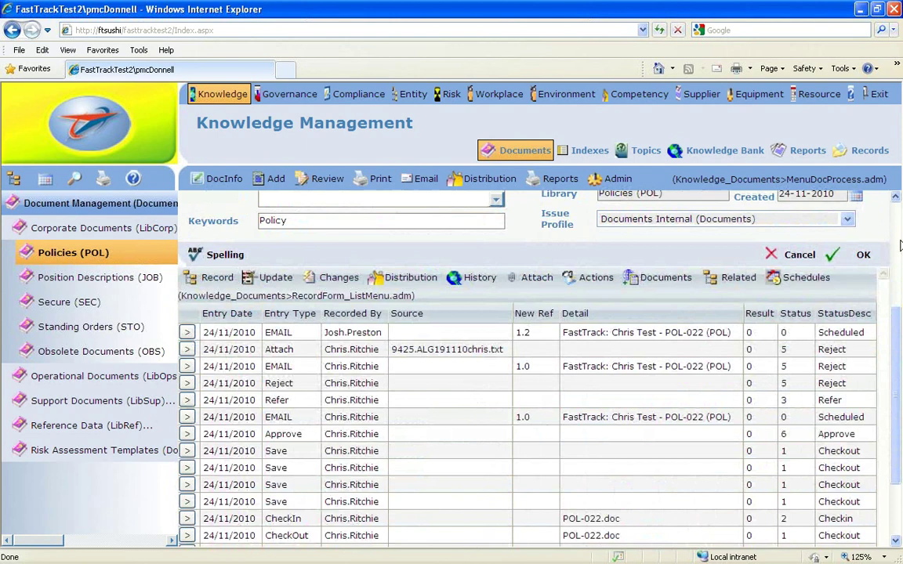
- Show the attachments list of POL-022, look at its linked documents option, and return to the attachments
click(536, 279)
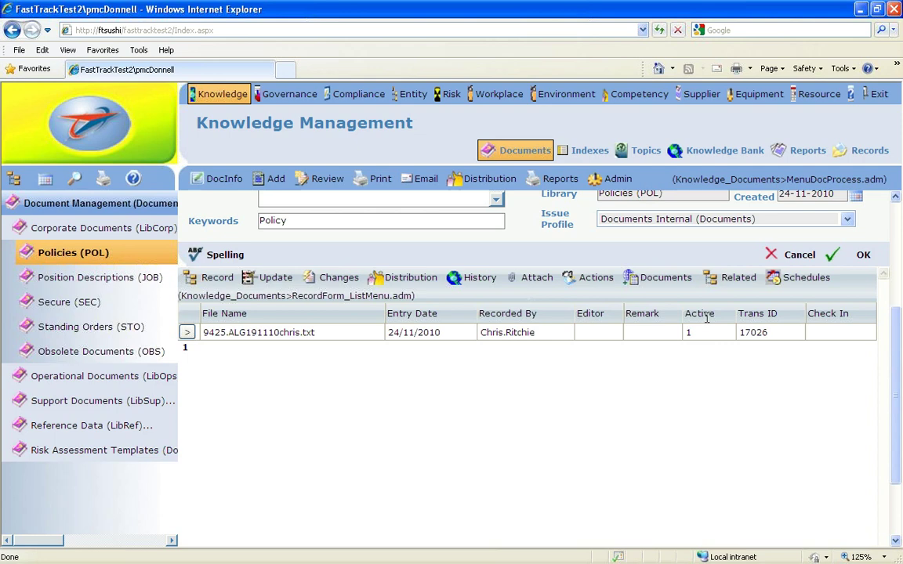
drag(898, 360, 898, 337)
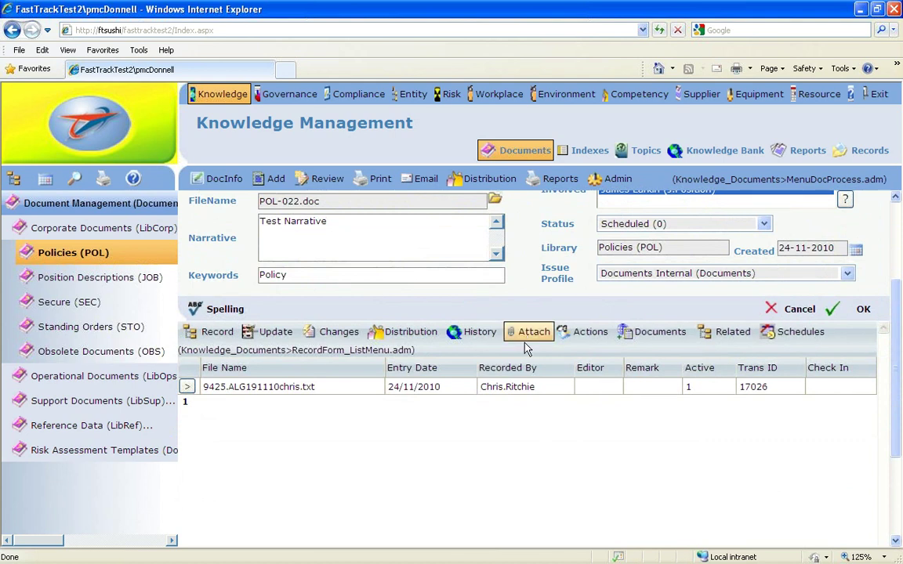
click(664, 339)
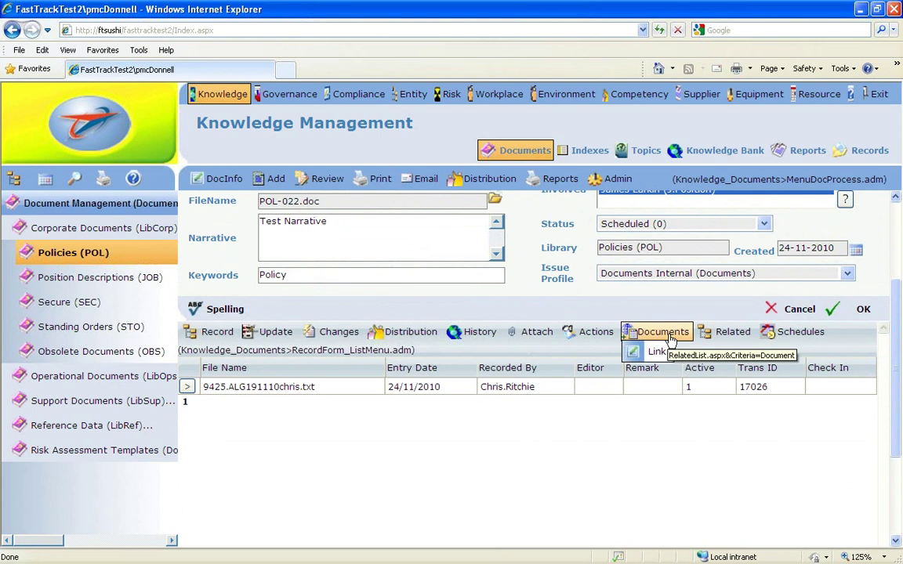
click(524, 333)
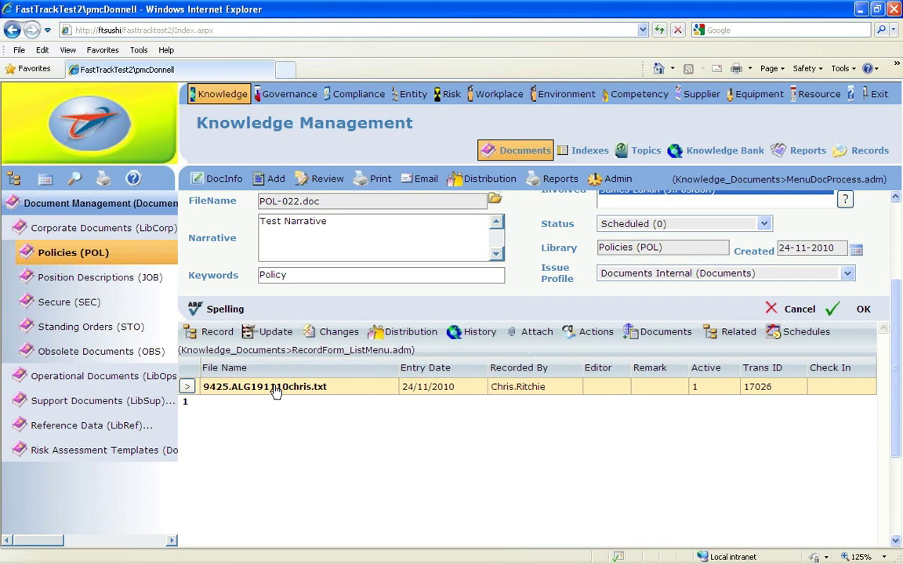
- Start a new attachment entry for POL-022 and upload the Agen-00100.doc file from the FASTTRACK Checkout folder as 9425.Agen-00100.doc
mouse_move(530, 333)
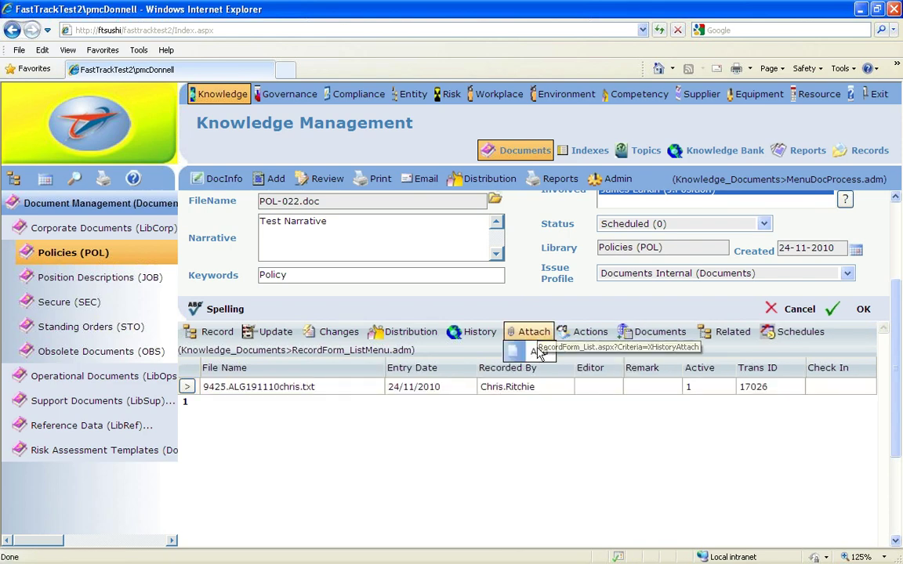
click(536, 352)
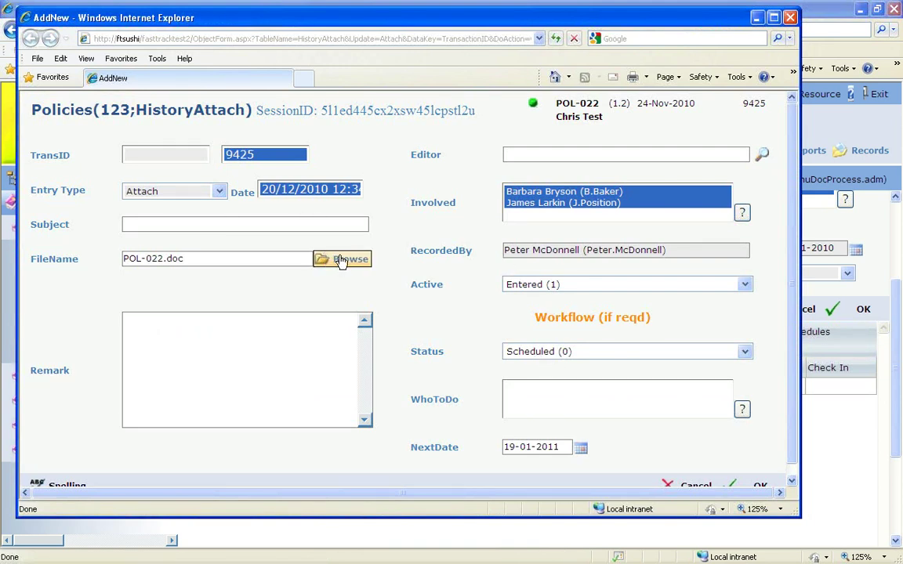
click(342, 261)
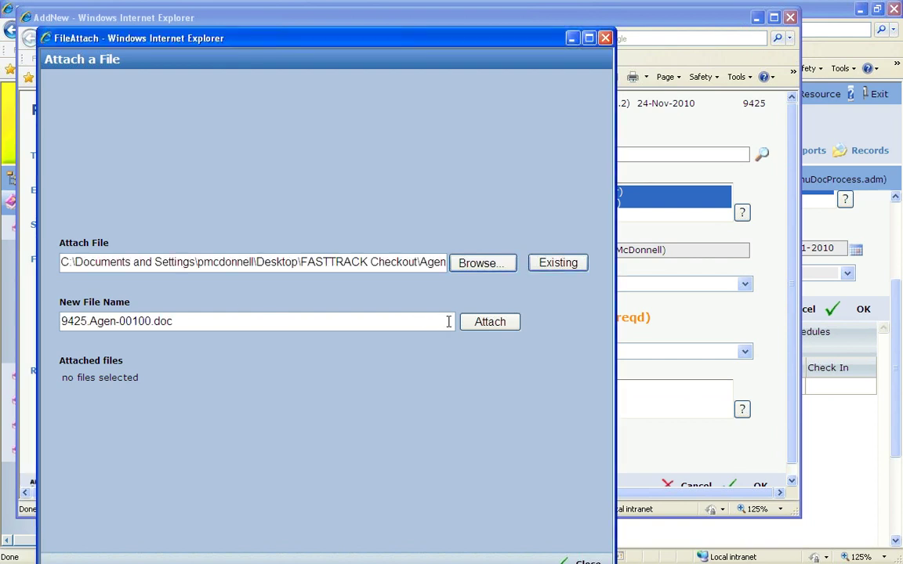
click(494, 323)
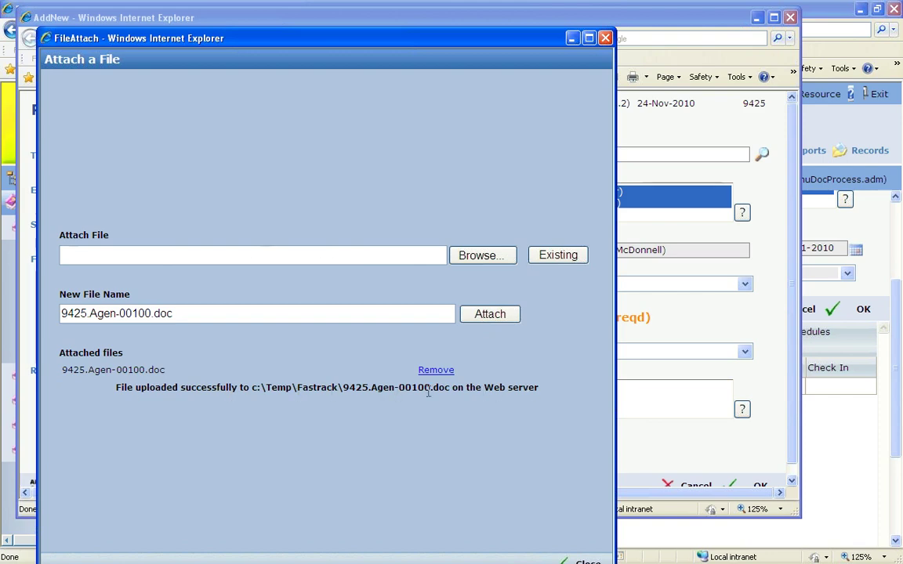
drag(471, 36, 498, 3)
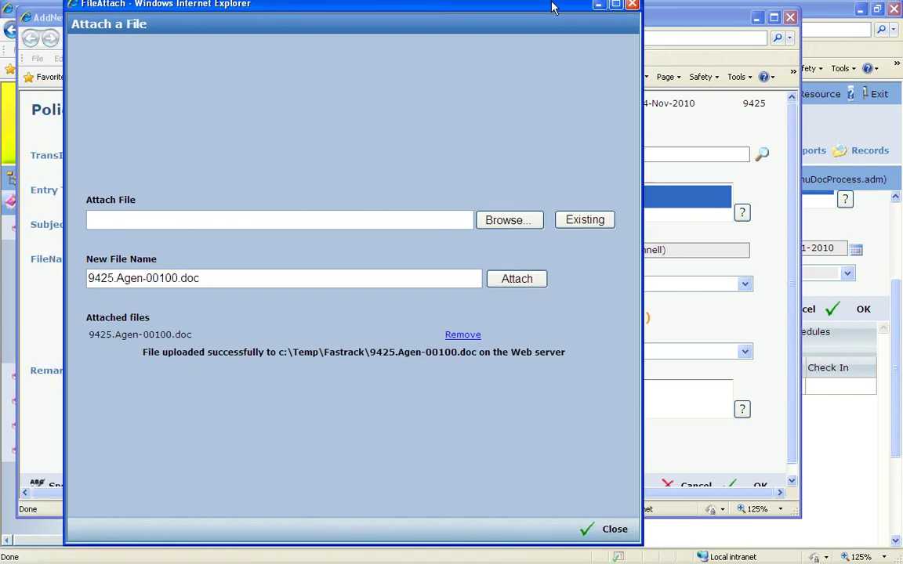
click(616, 529)
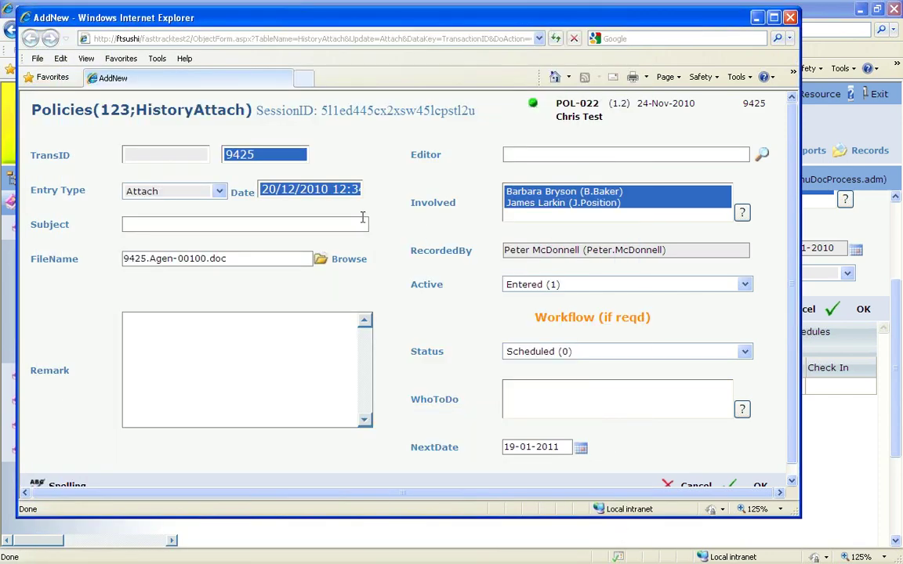
- Save the new attachment entry and check the updated attachments list of POL-022
scroll(793, 439, down, 1)
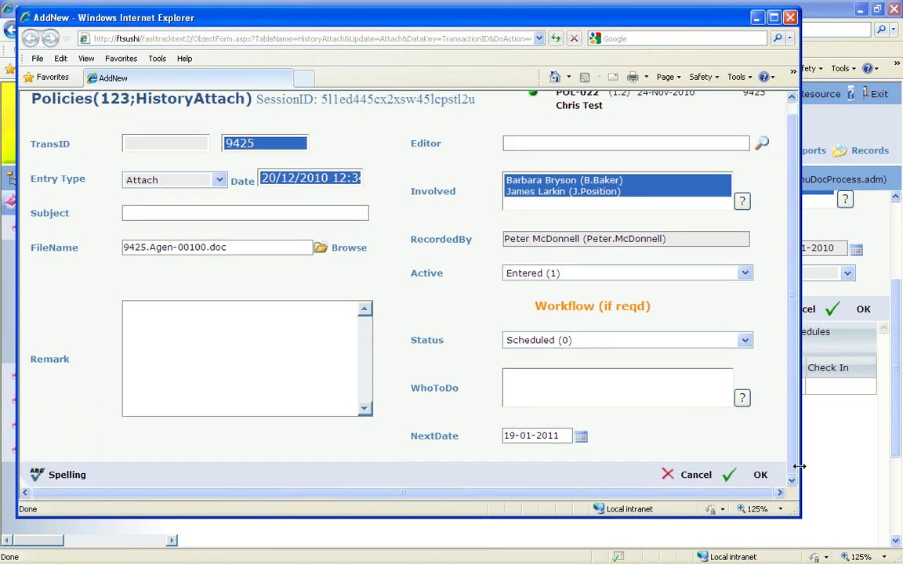
click(757, 476)
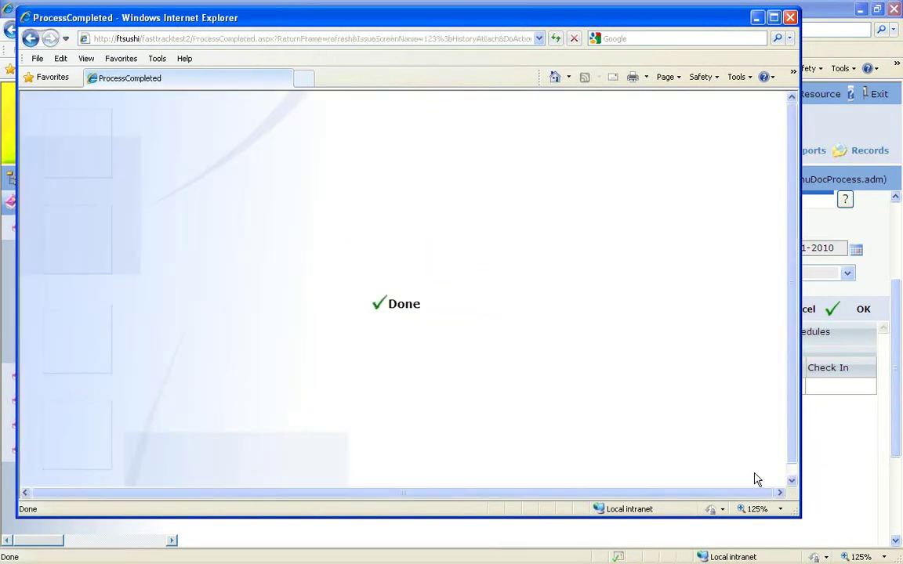
click(395, 307)
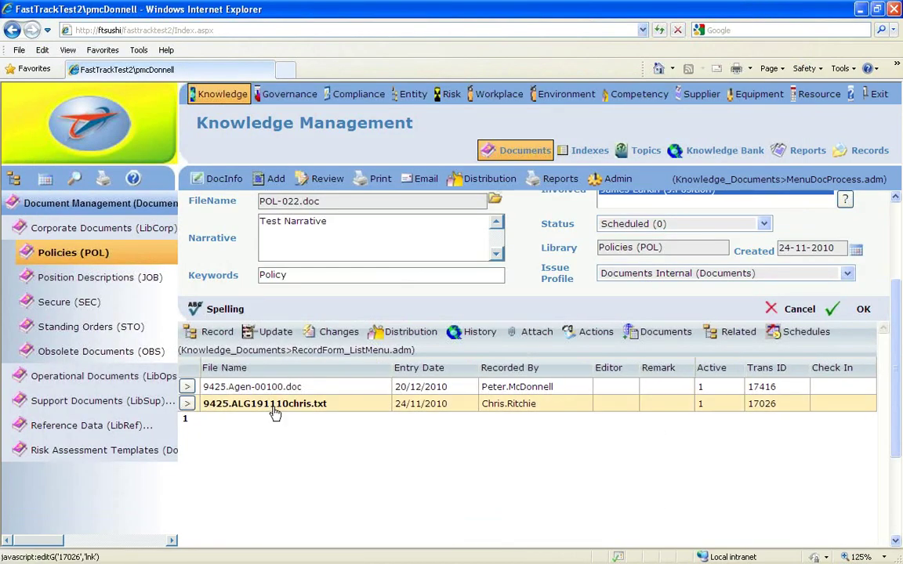
scroll(895, 419, up, 3)
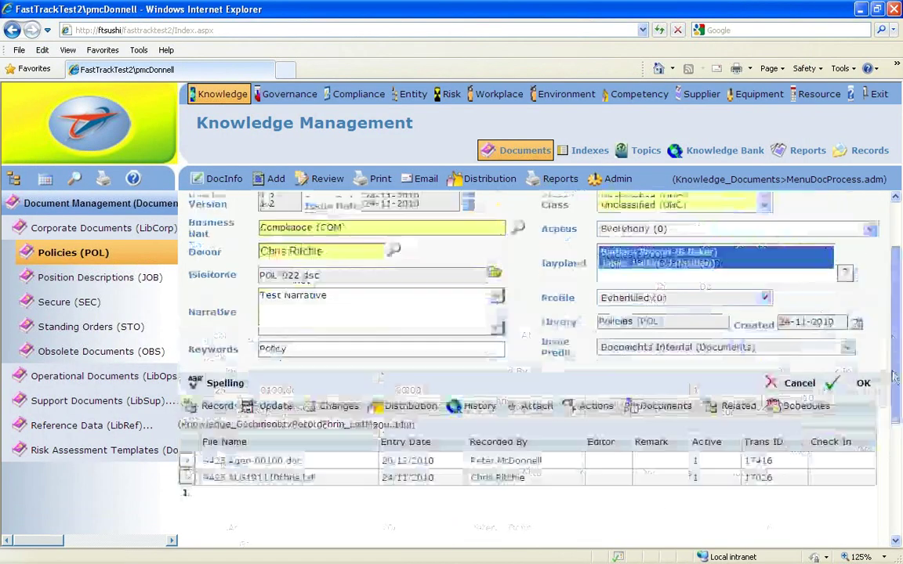
scroll(894, 418, down, 3)
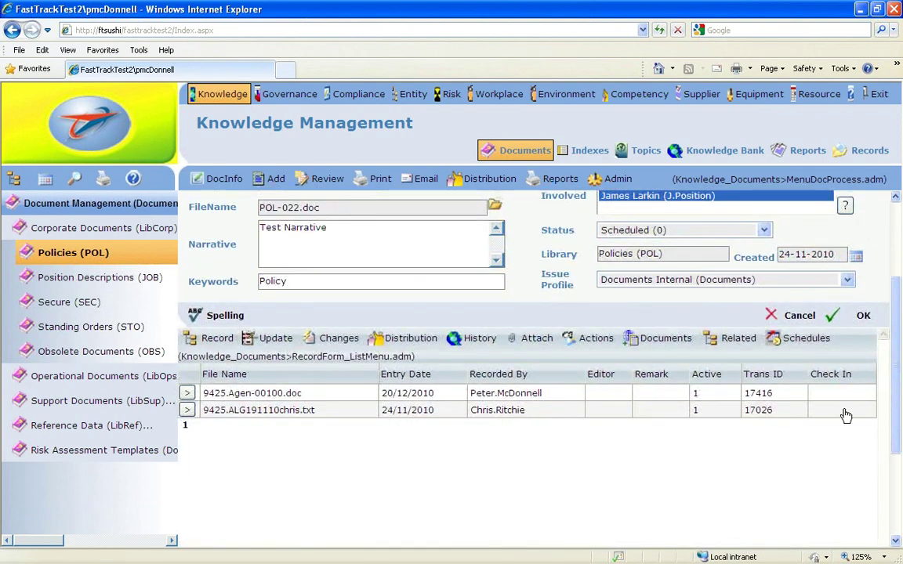
- Open the object selector for linking documents to POL-022 and choose Knowledge_Documents_LibCorp_Policies as the source issue
click(657, 341)
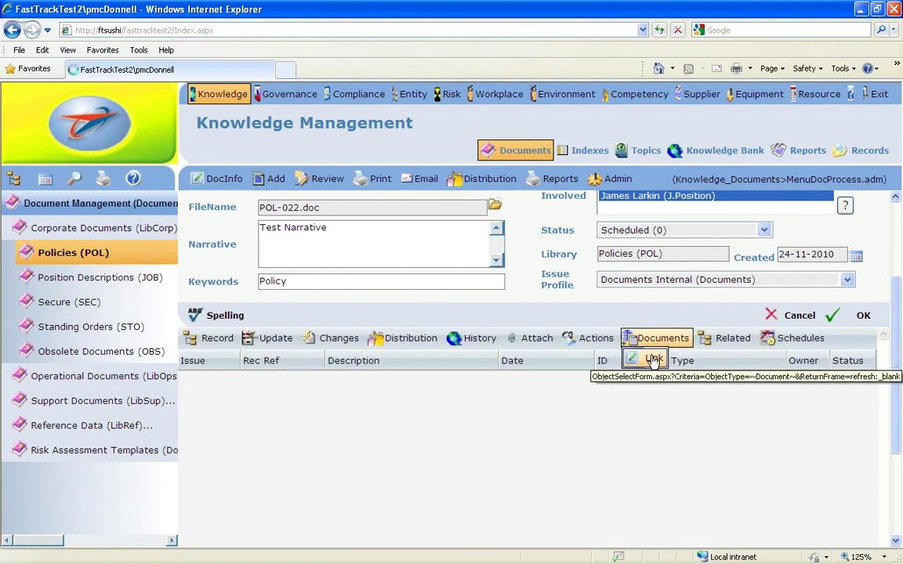
click(654, 359)
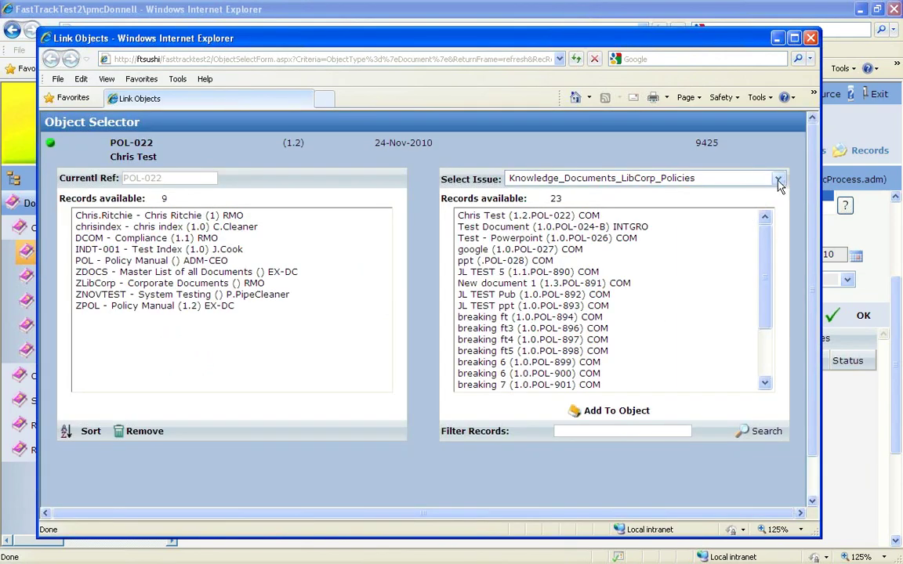
click(778, 179)
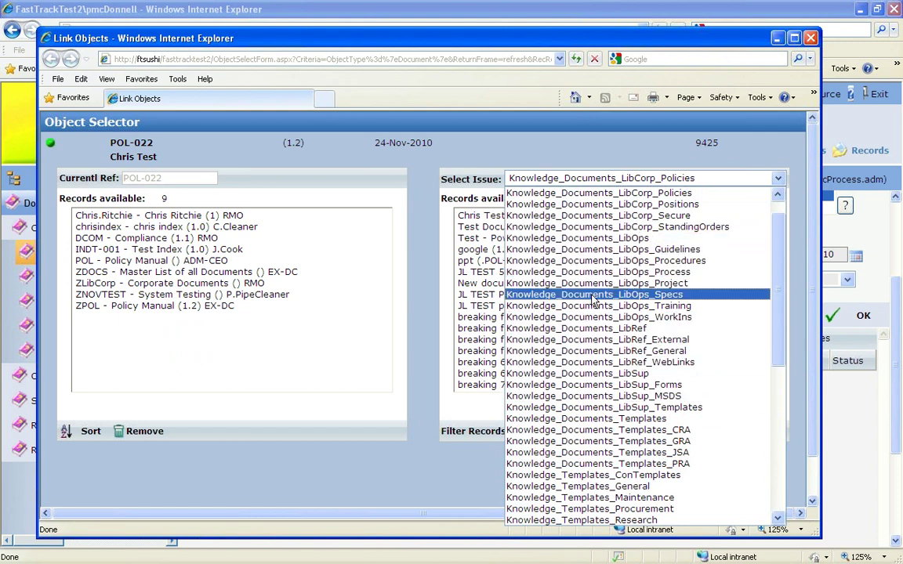
click(573, 194)
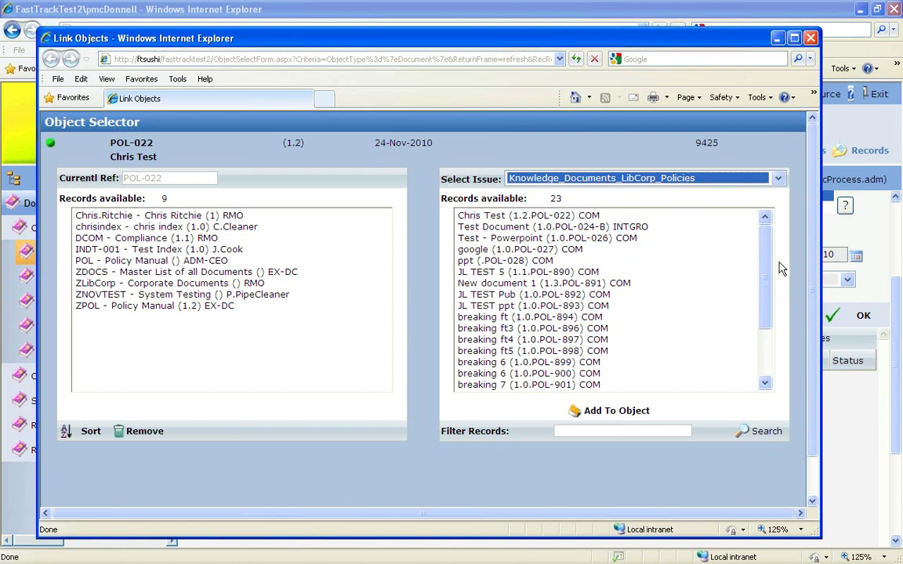
mouse_move(766, 258)
mouse_down()
mouse_move(762, 278)
mouse_move(764, 255)
mouse_up()
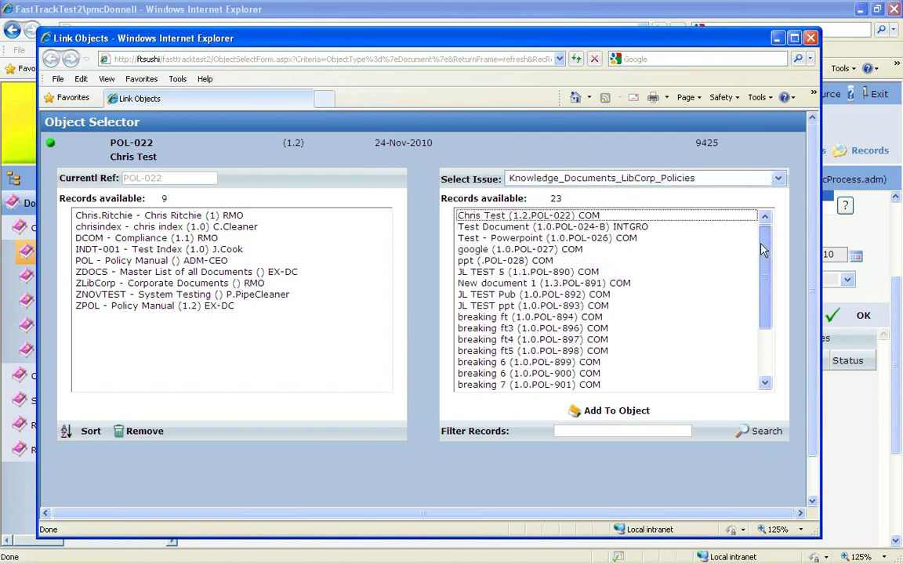
- Add the policy "breaking ft" (POL-894) to the objects linked to POL-022 and confirm the selection
click(533, 318)
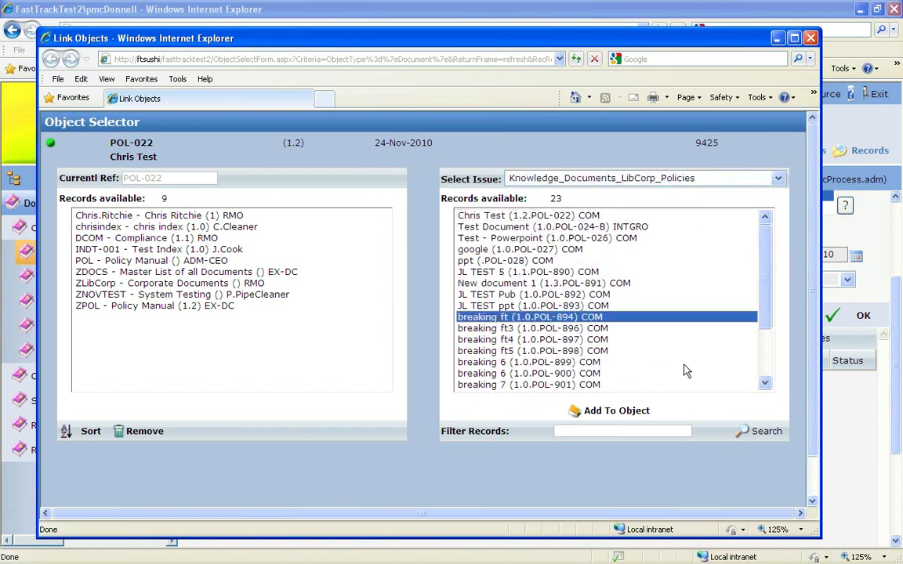
click(608, 411)
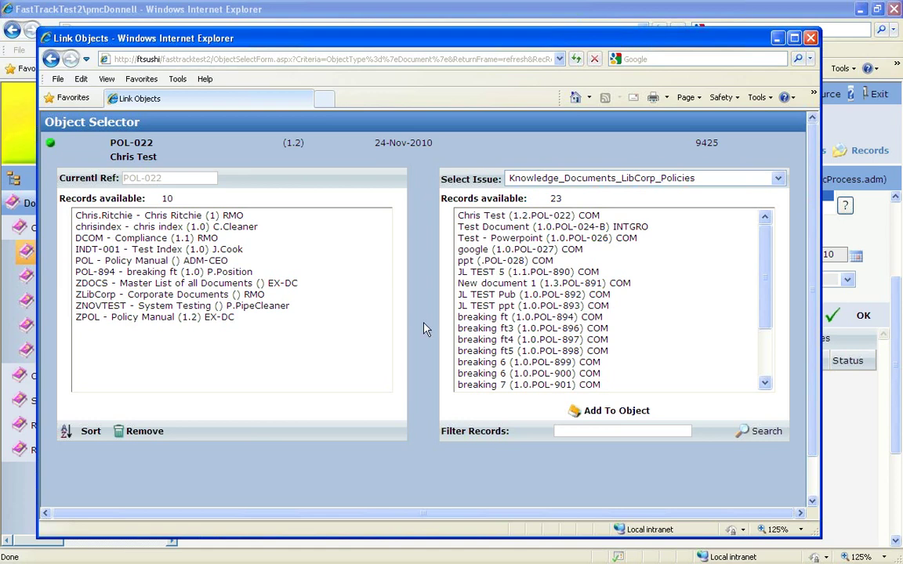
drag(701, 41, 698, 24)
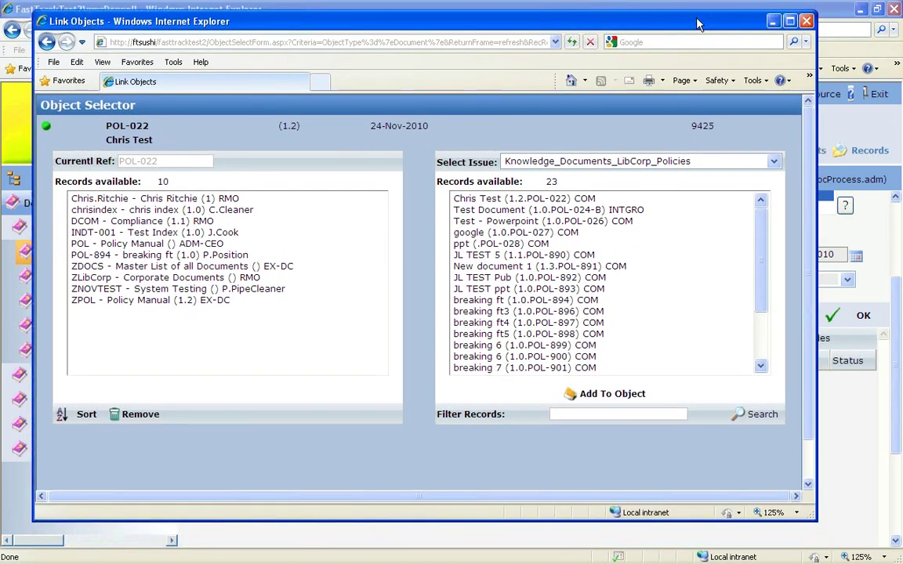
drag(806, 192, 806, 369)
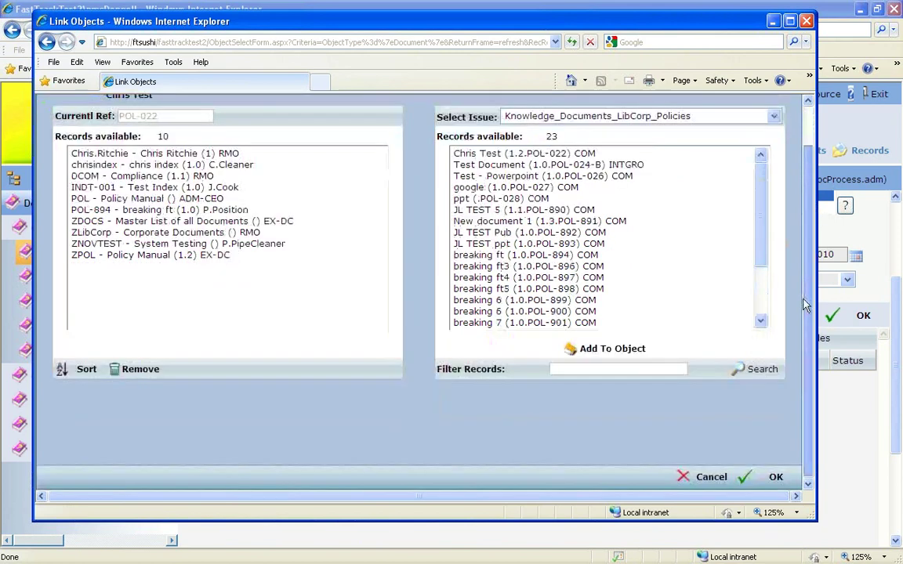
click(768, 479)
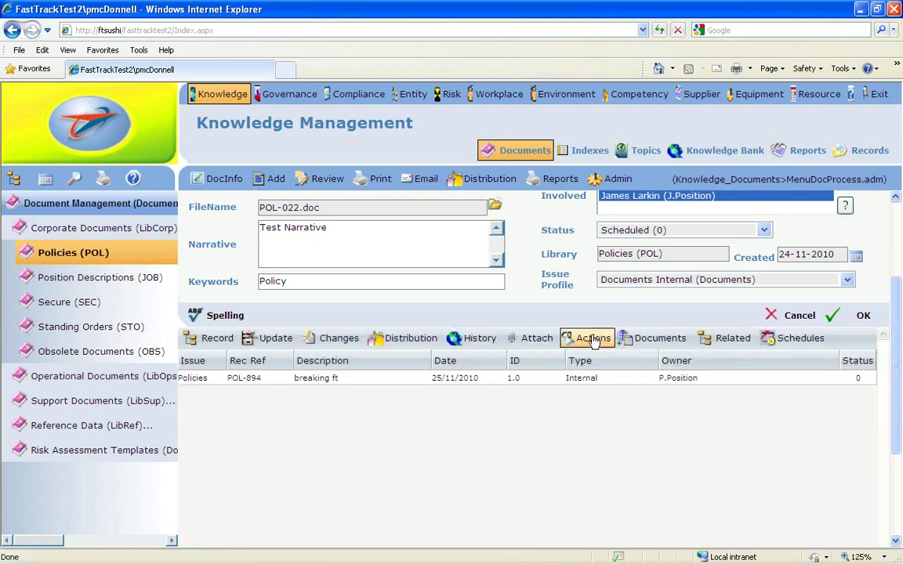
- Return to the attachments list of POL-022 and review it together with the document header
click(525, 339)
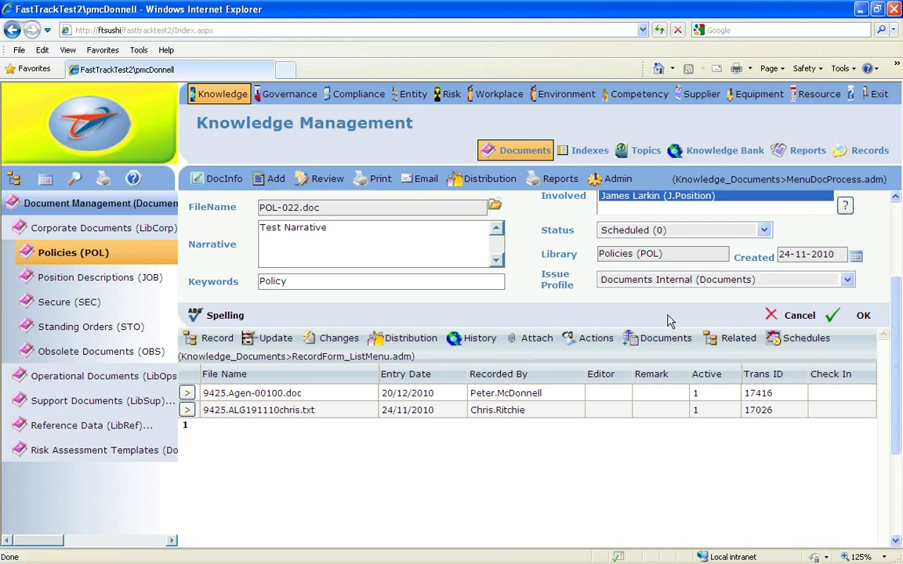
mouse_move(665, 338)
scroll(900, 256, up, 3)
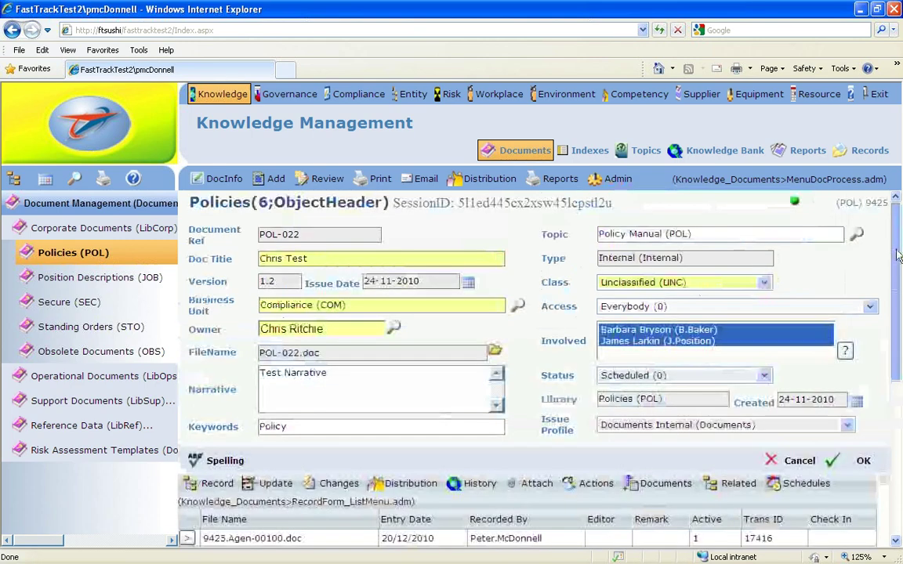
scroll(899, 257, down, 5)
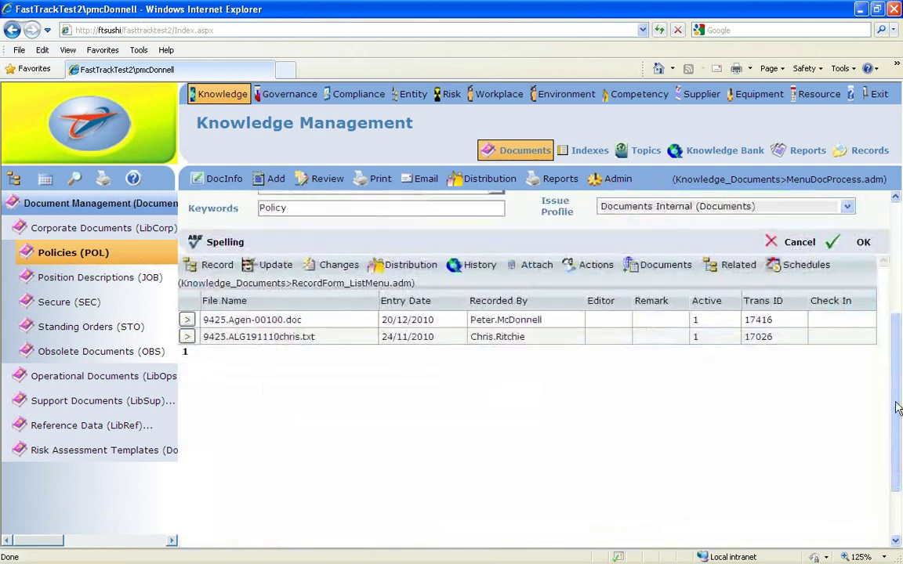
- Check the Trans IDs in the attachments list of POL-022 and open the Remove an Entry from an Object form
scroll(897, 408, up, 5)
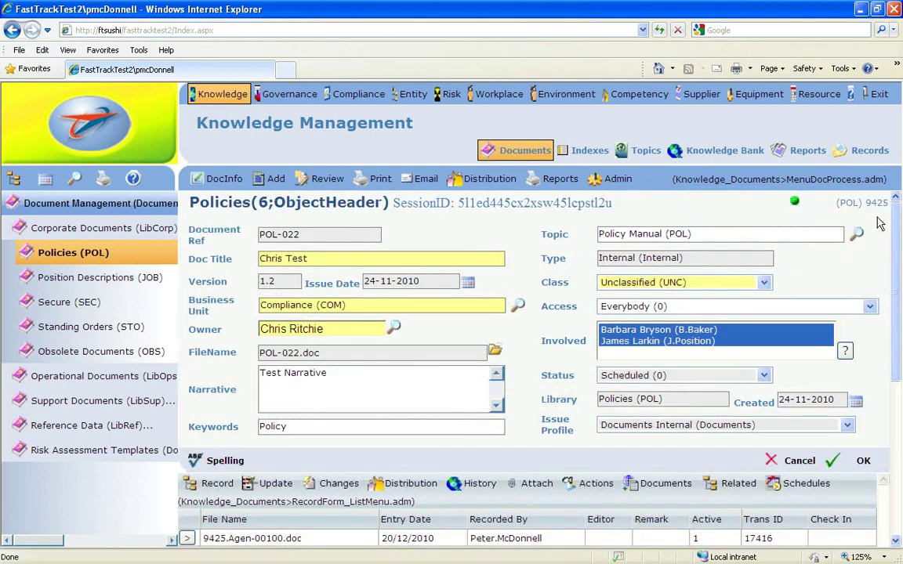
click(616, 179)
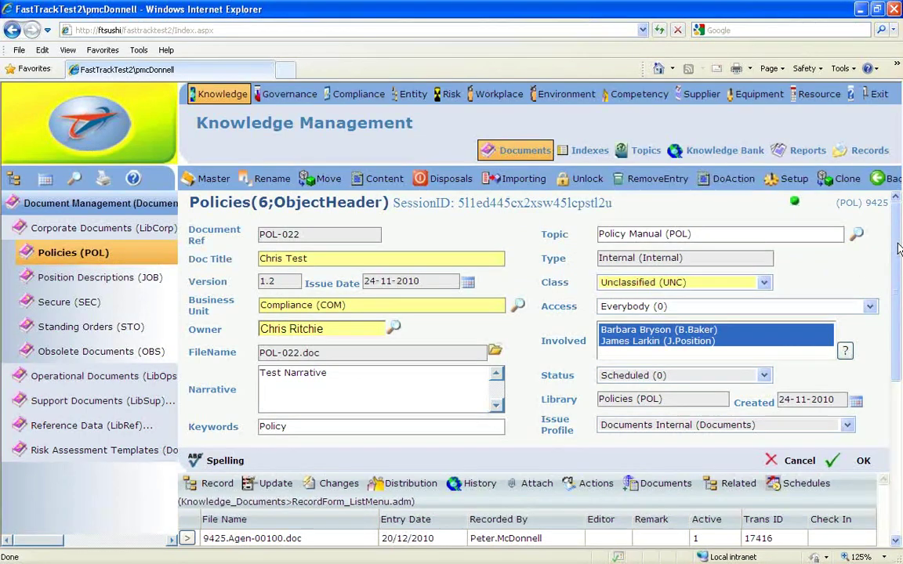
drag(899, 249, 881, 356)
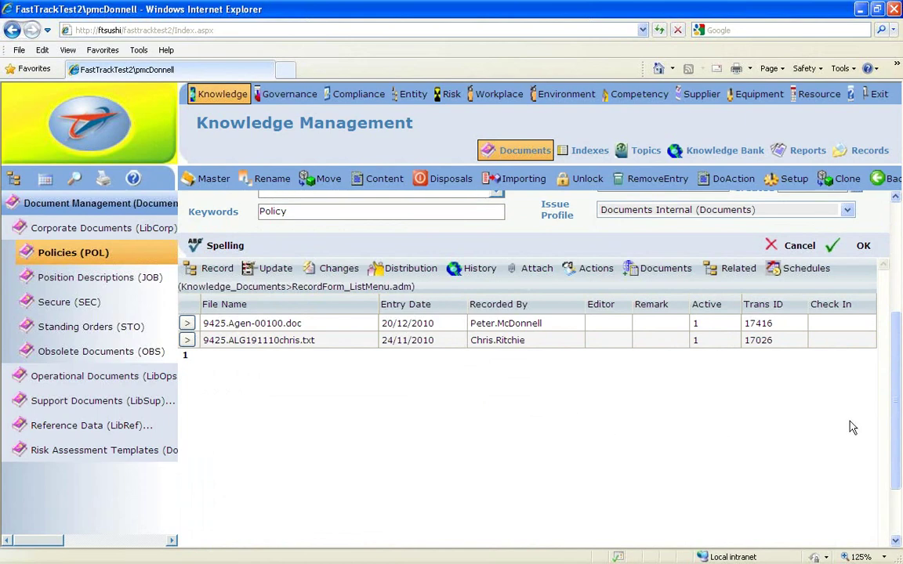
mouse_move(896, 392)
mouse_down()
mouse_move(898, 286)
mouse_move(898, 374)
mouse_up()
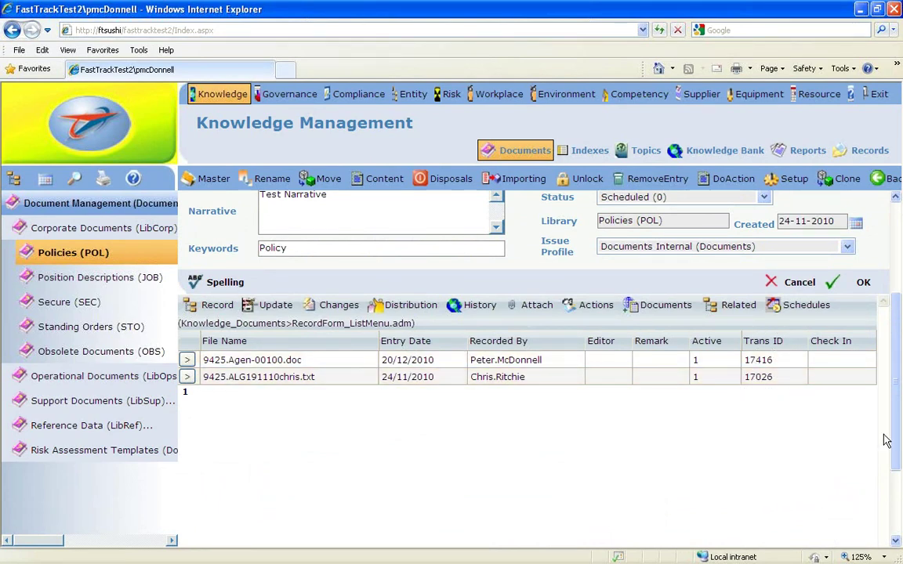
scroll(898, 444, up, 3)
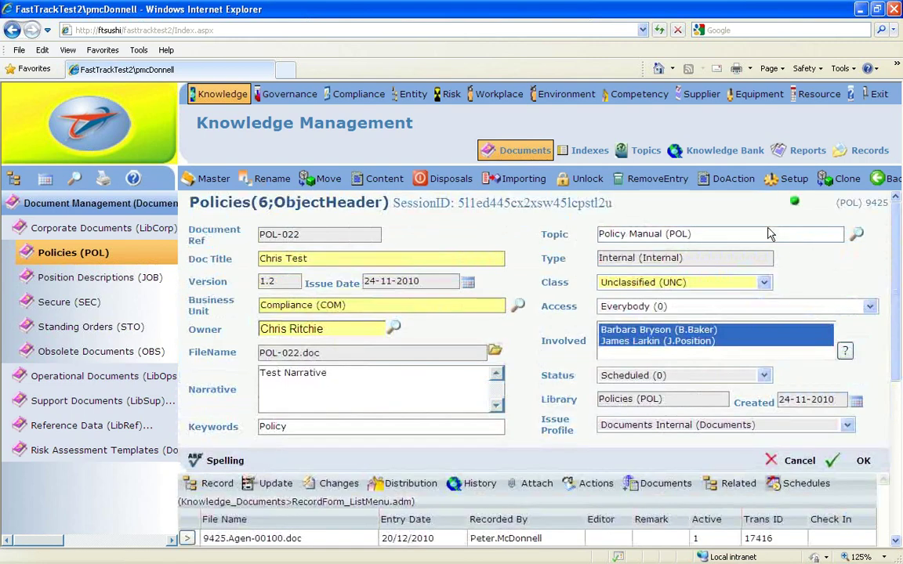
click(657, 178)
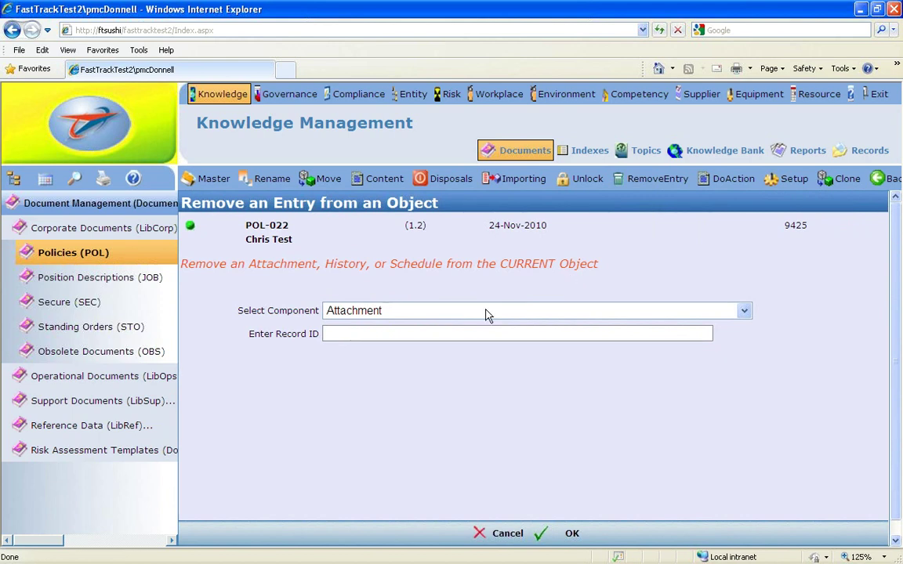
- Remove the Attachment component with record ID 17026 from POL-022 and confirm the removal
click(745, 312)
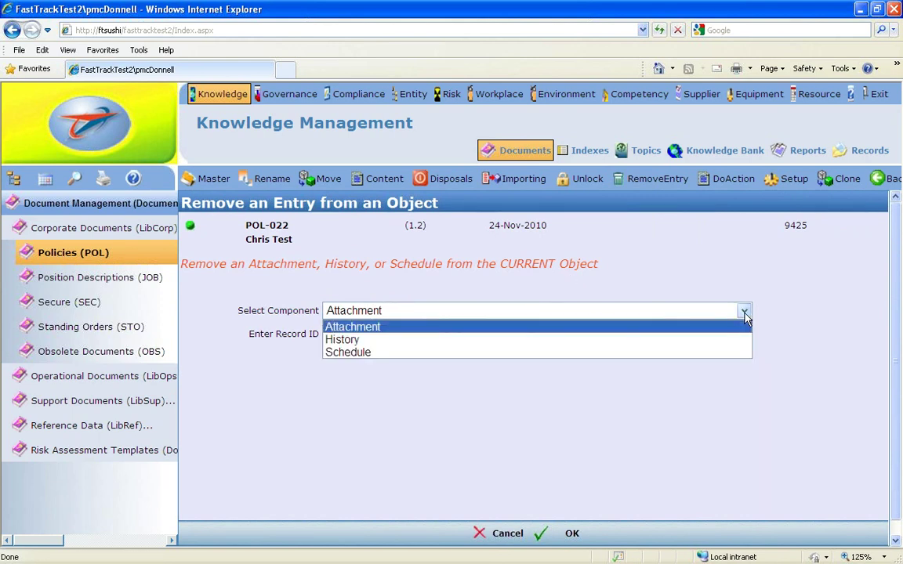
click(619, 310)
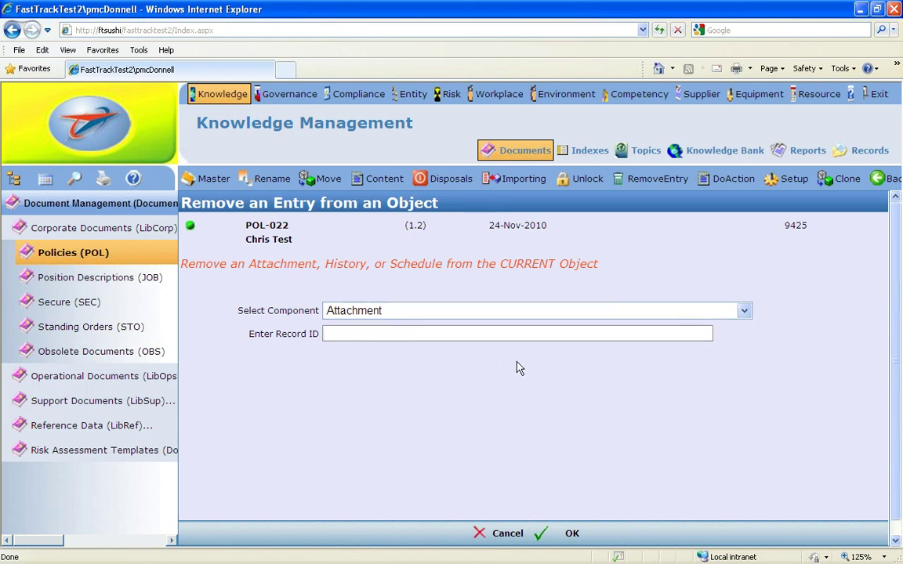
text(17026)
drag(897, 262, 898, 309)
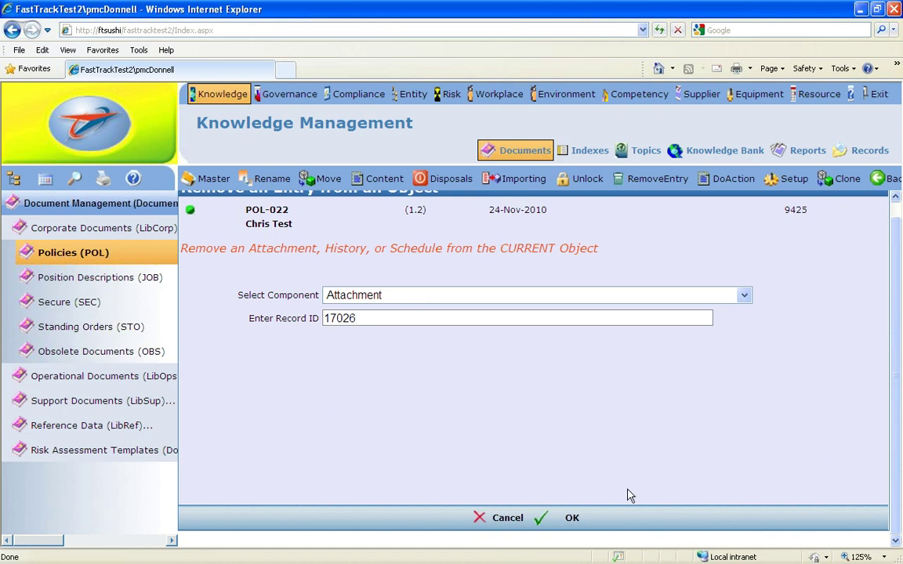
click(569, 522)
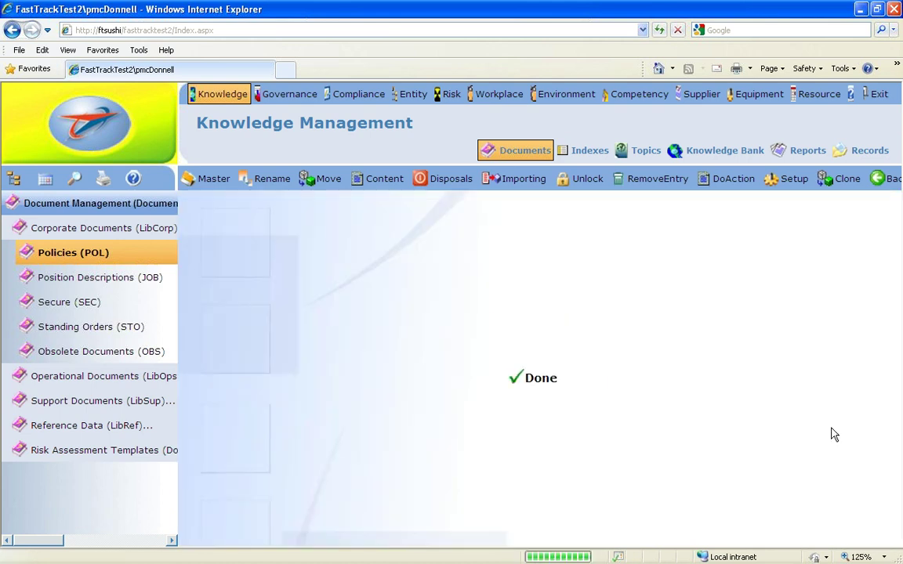
click(532, 383)
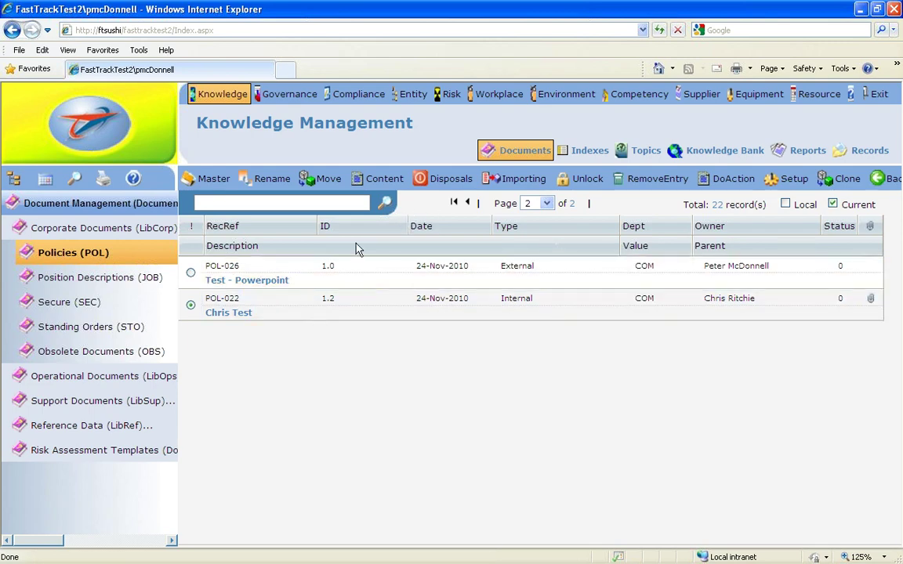
- Reopen the POL-022 record and check its attachments list
click(820, 181)
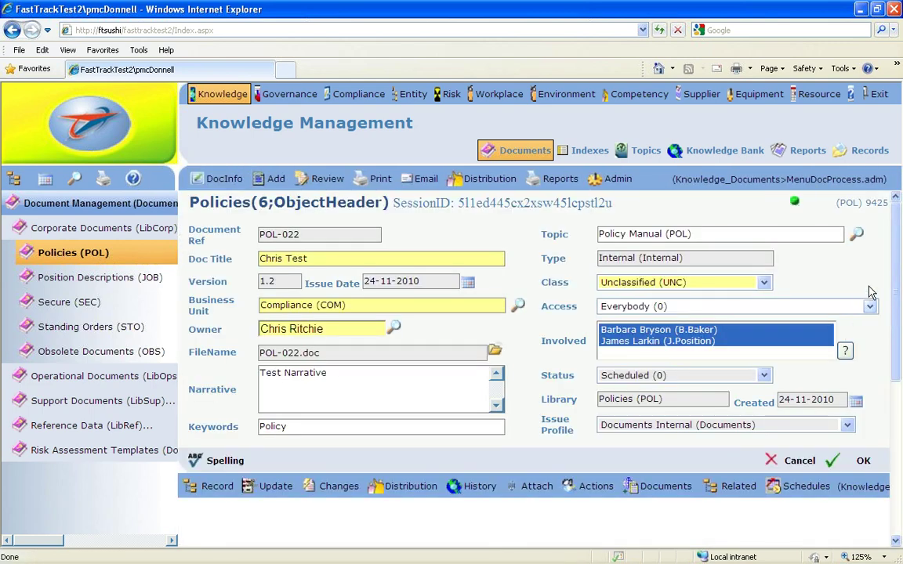
scroll(899, 249, down, 3)
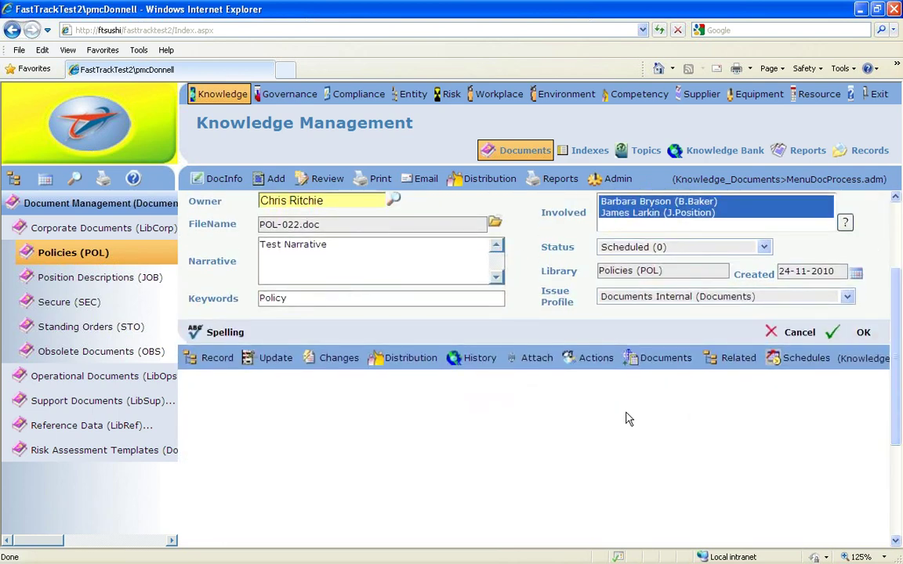
mouse_move(530, 363)
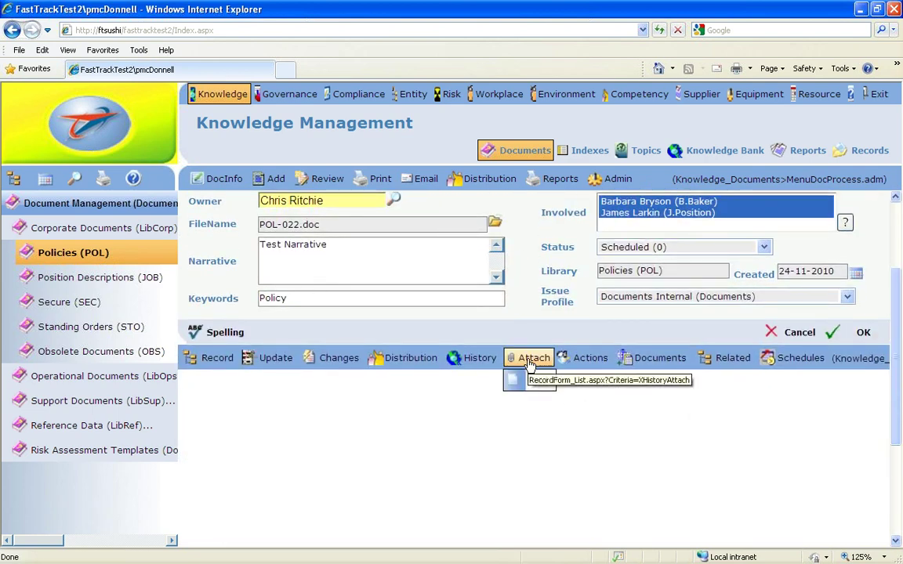
click(529, 361)
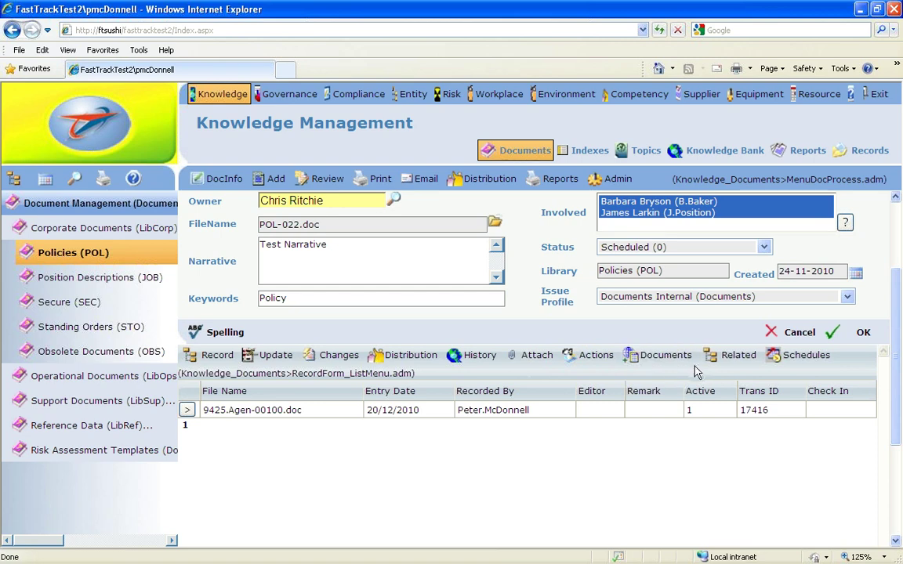
- List the documents linked to POL-022 and review the entries
click(665, 355)
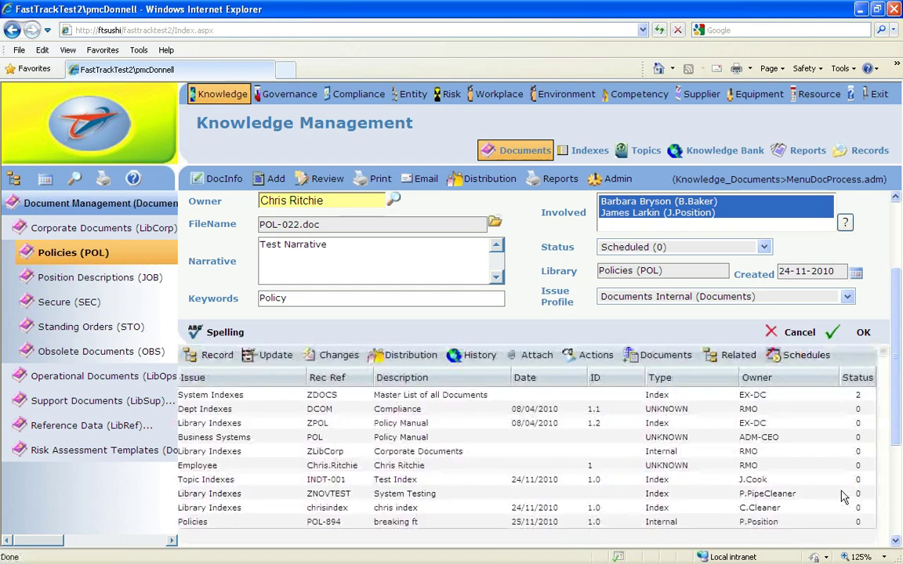
scroll(899, 384, down, 2)
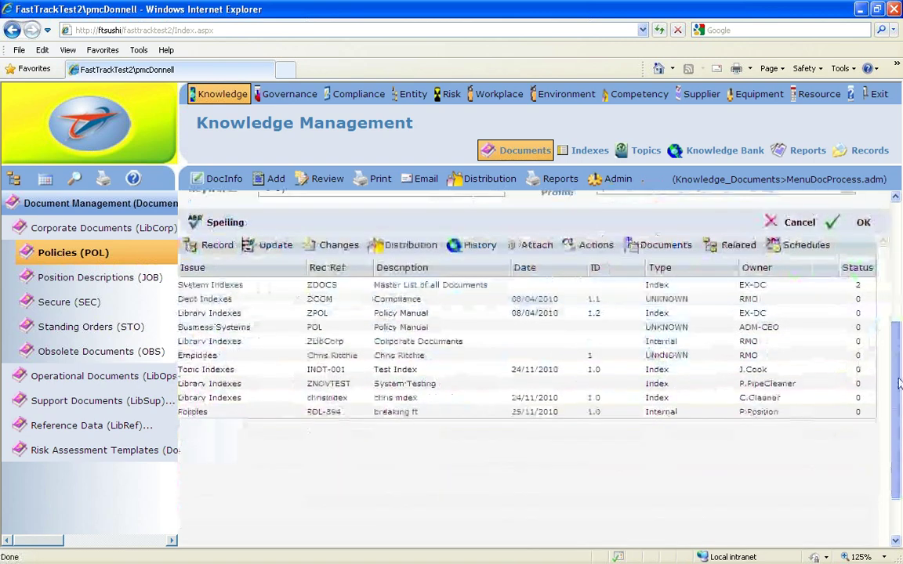
scroll(899, 383, up, 1)
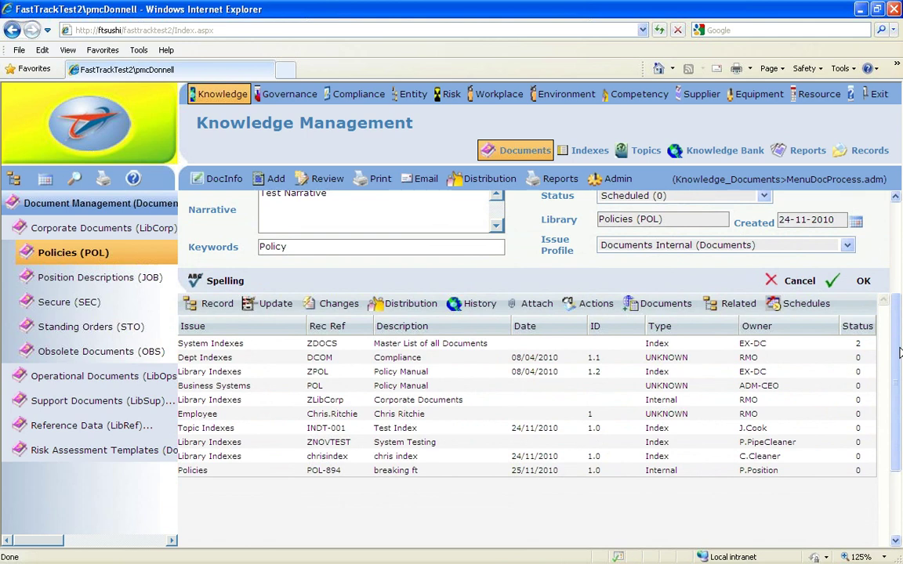
mouse_move(900, 353)
mouse_down()
mouse_move(900, 261)
mouse_move(894, 363)
mouse_up()
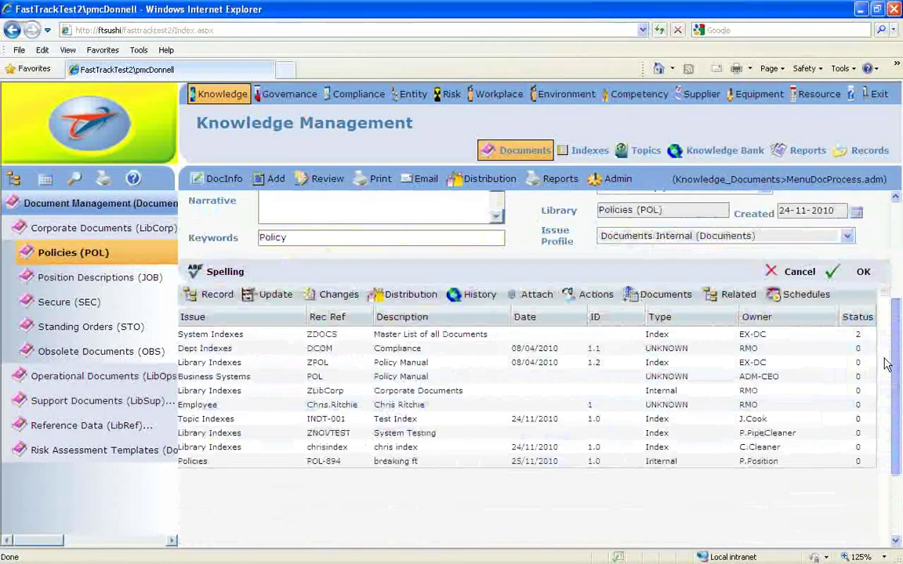
- Open the Add Related Item form for POL-022, inspect the available prefixes, close it without adding anything and review the related-item options
click(731, 296)
click(785, 424)
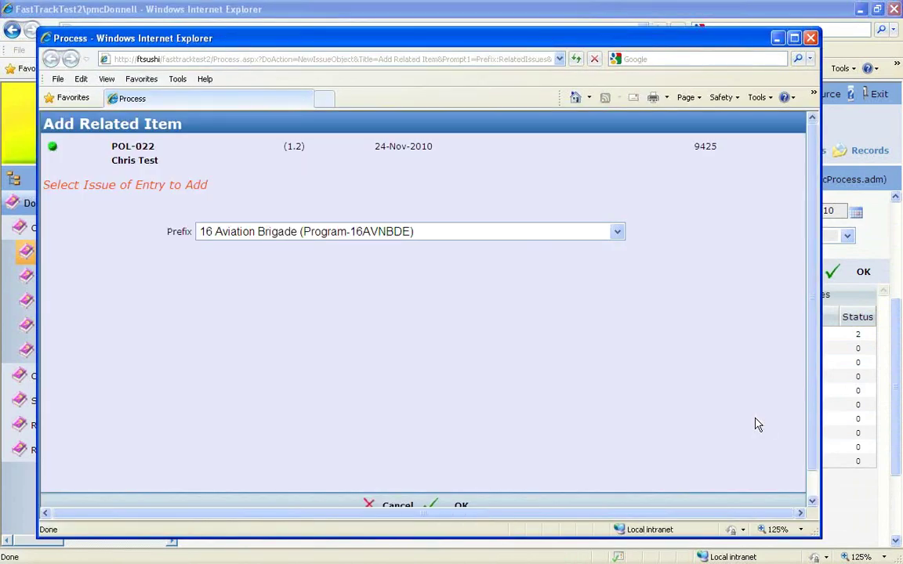
click(617, 232)
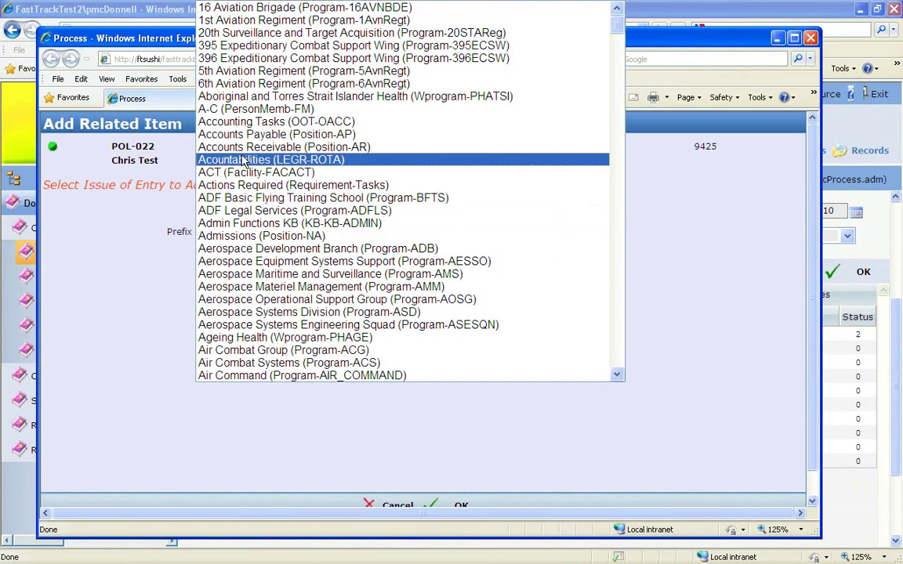
click(695, 264)
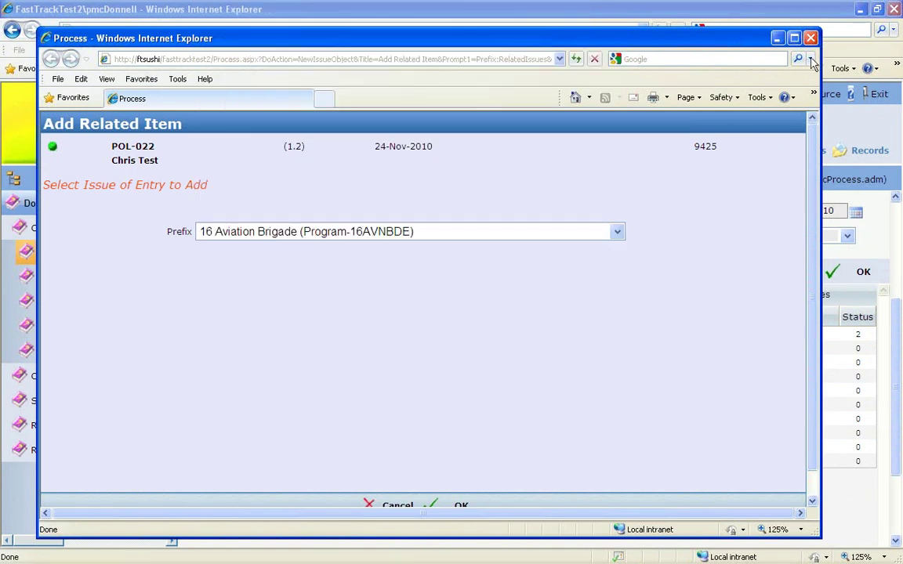
click(726, 29)
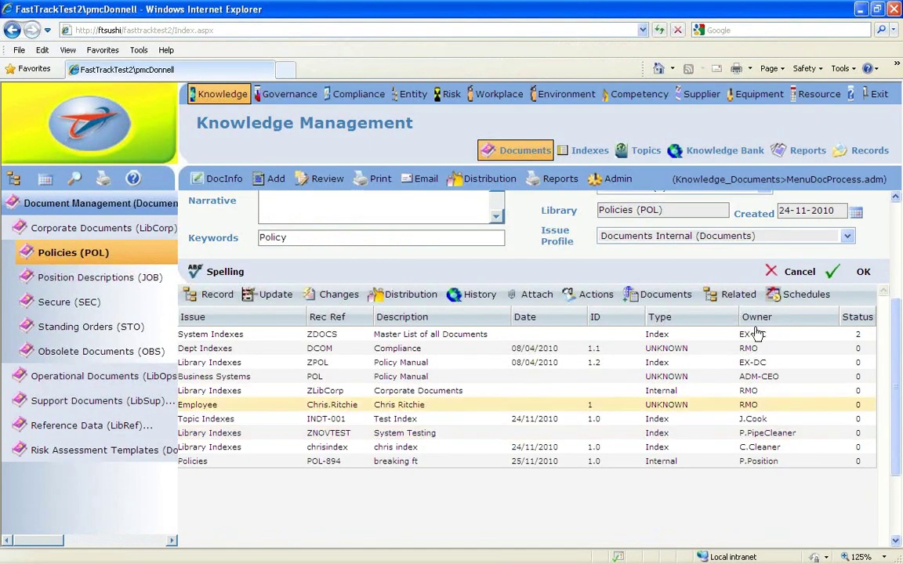
mouse_move(739, 301)
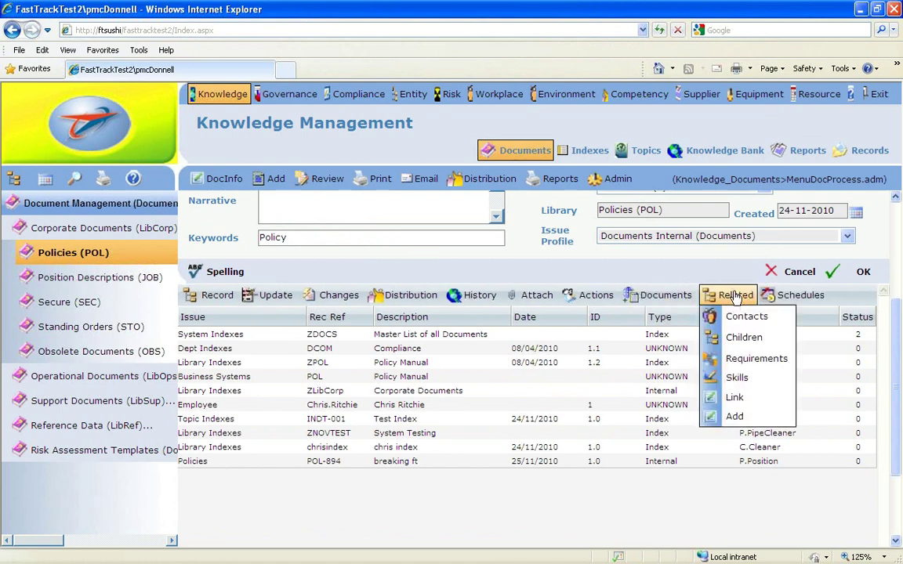
click(737, 399)
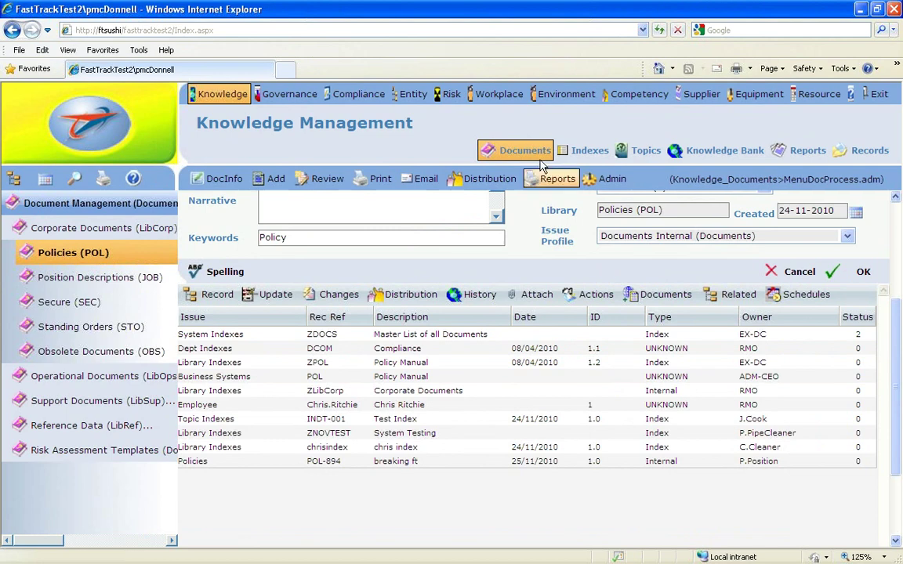
- Switch to the Compliance audits and open quality audit AQ0002, "How to Write Work Instructions", down to its record details
click(349, 94)
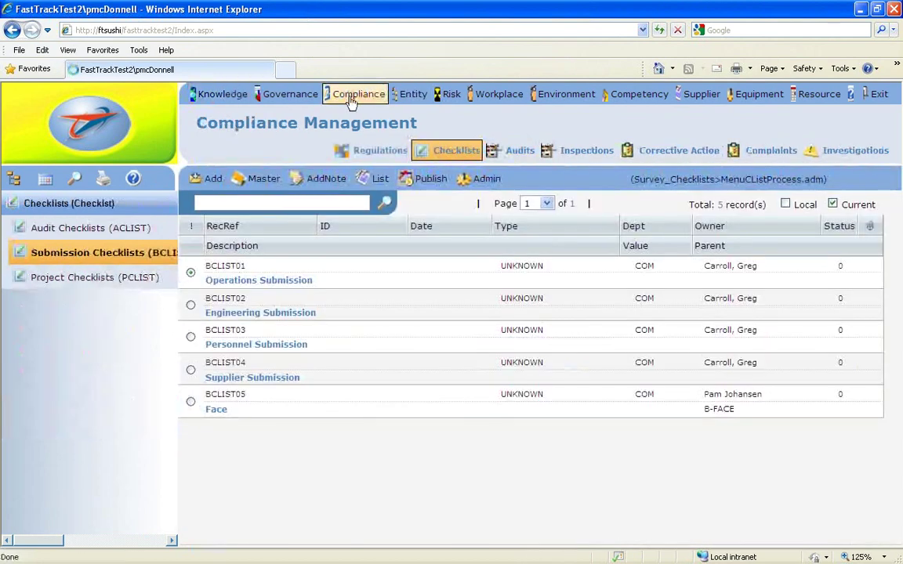
click(519, 148)
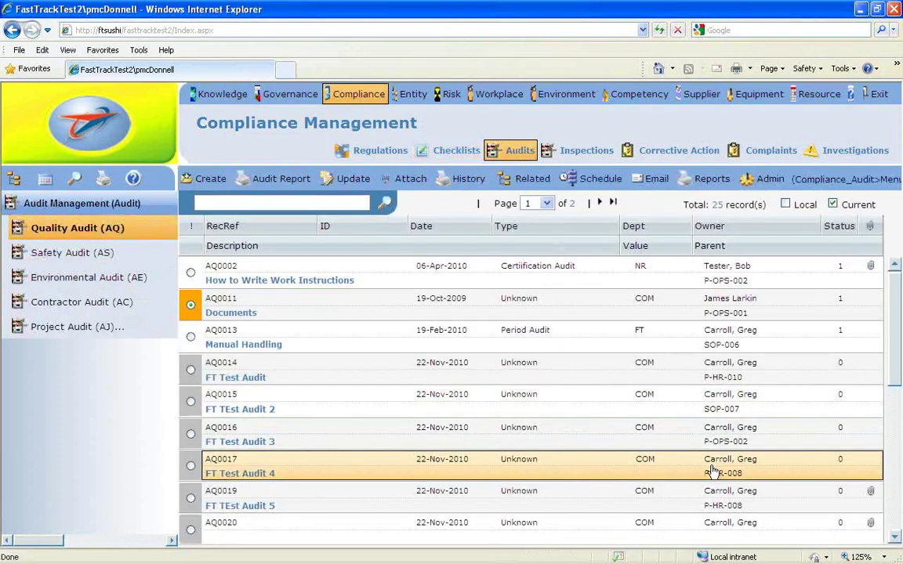
click(308, 284)
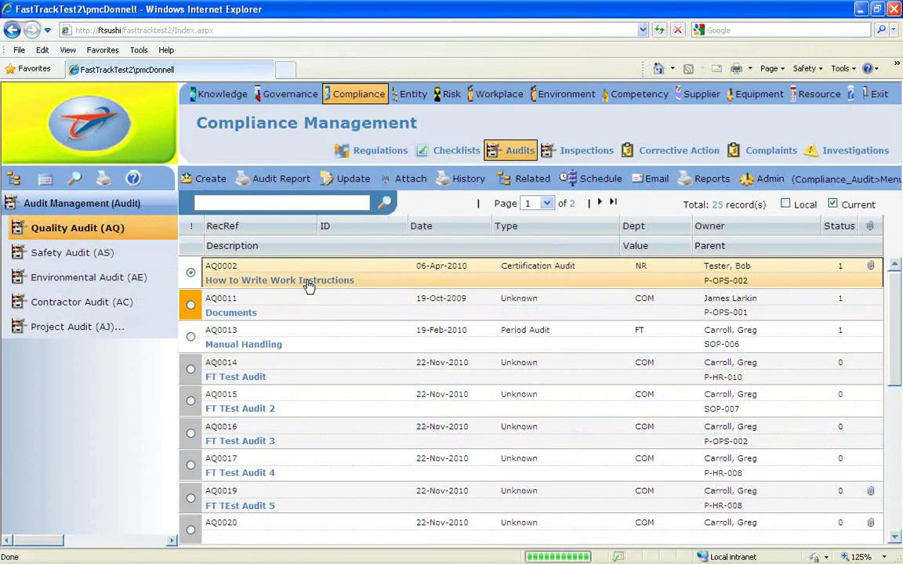
click(229, 276)
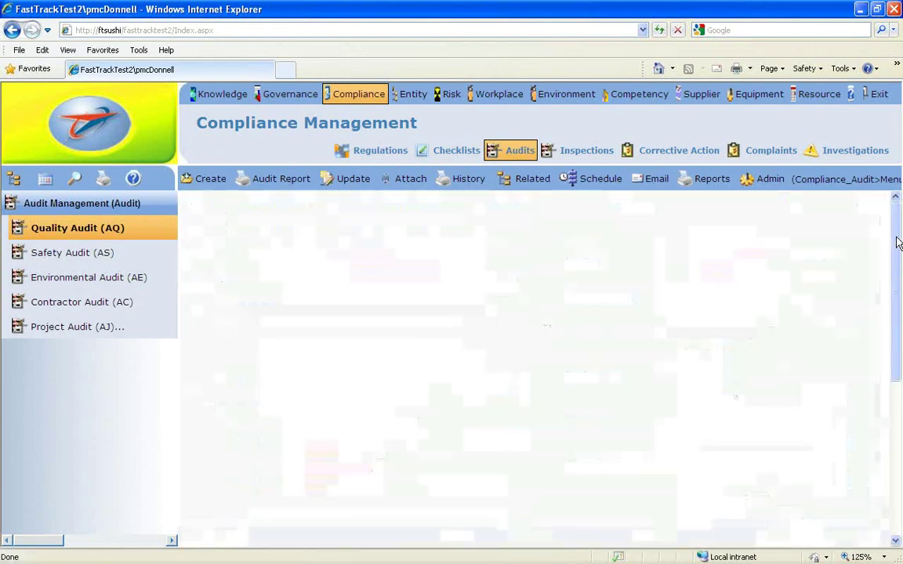
scroll(898, 243, down, 3)
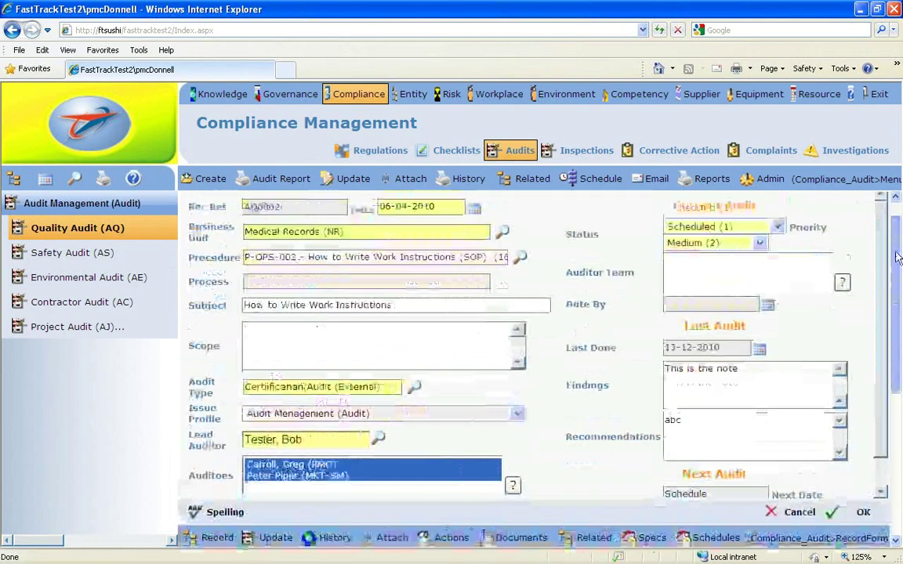
- Start a new related action for audit AQ0002 with the prefix Audit Findings (CAR-NAF) and open its entry form
click(447, 369)
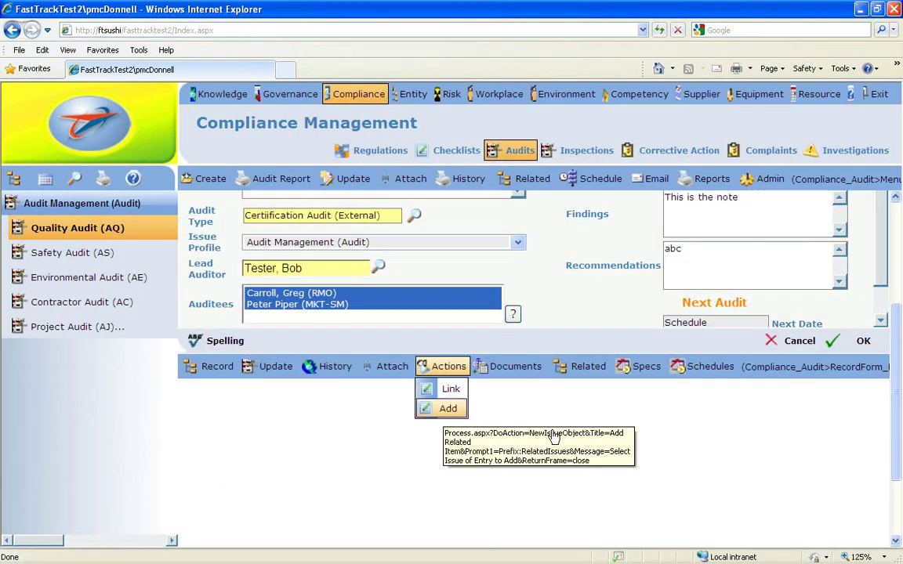
click(448, 408)
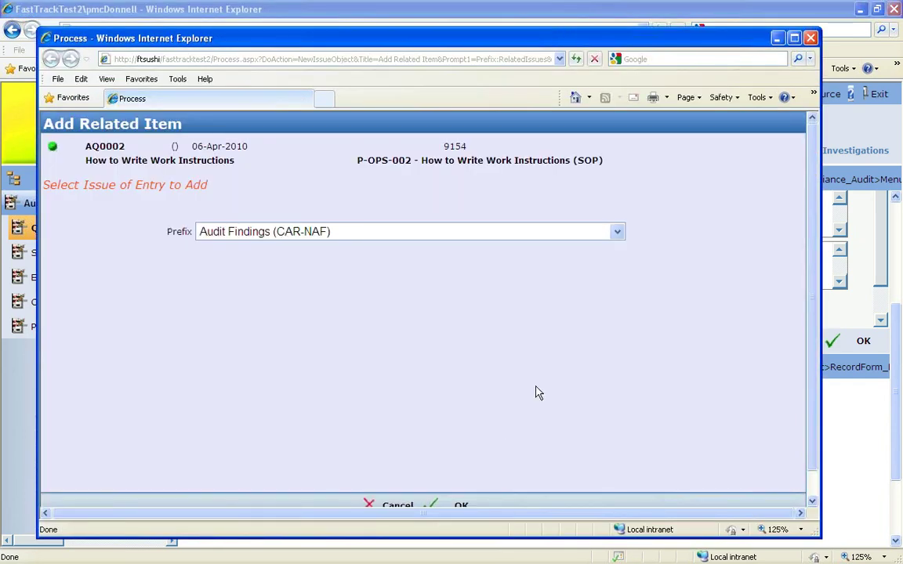
click(618, 234)
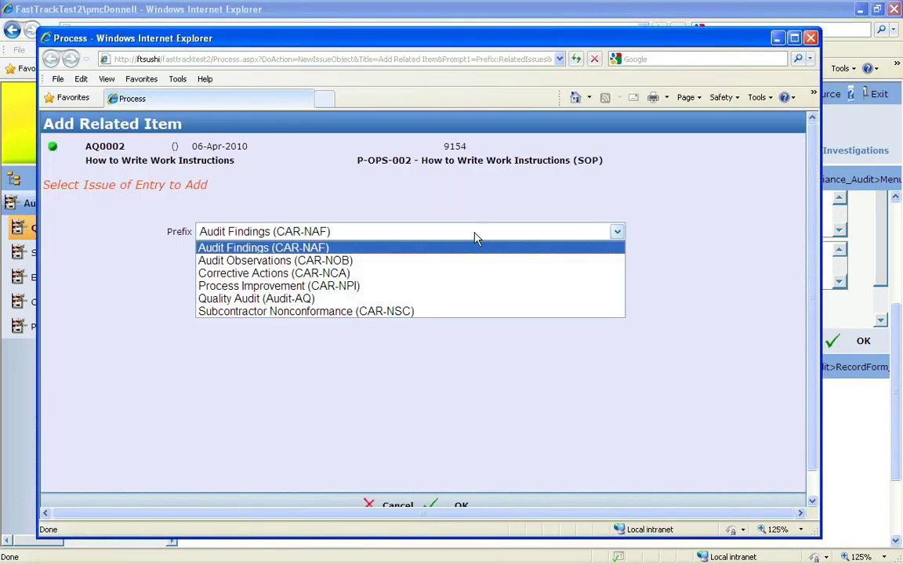
click(252, 249)
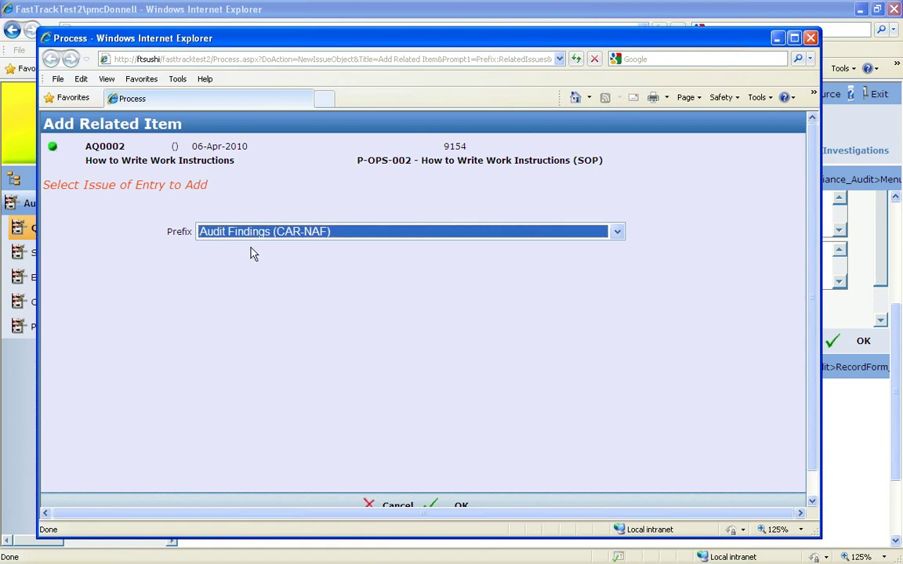
click(461, 507)
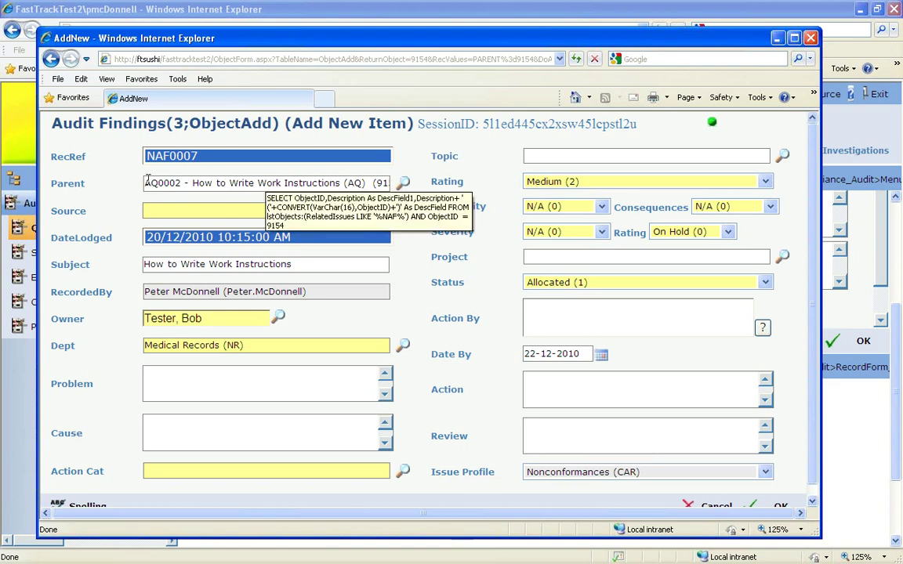
- Close the Audit Findings entry form without saving and open the record details of policy POL-022 in Knowledge documents
click(811, 38)
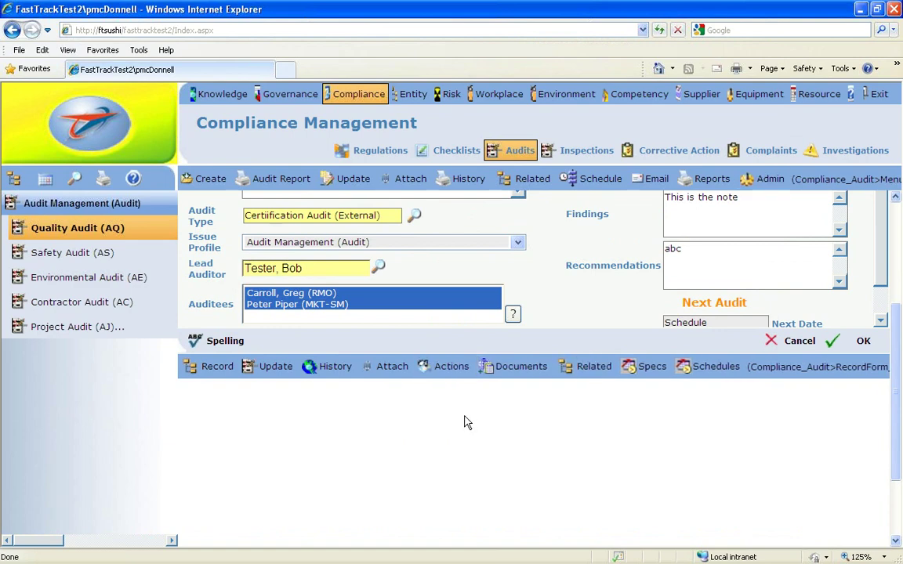
click(218, 95)
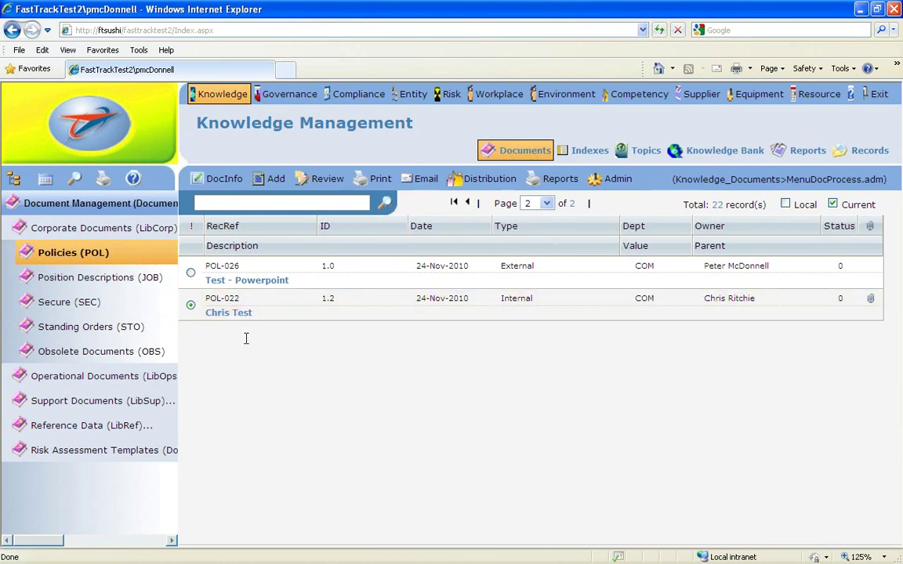
click(212, 178)
- Review the related-item and schedule options available for document POL-022
mouse_move(726, 496)
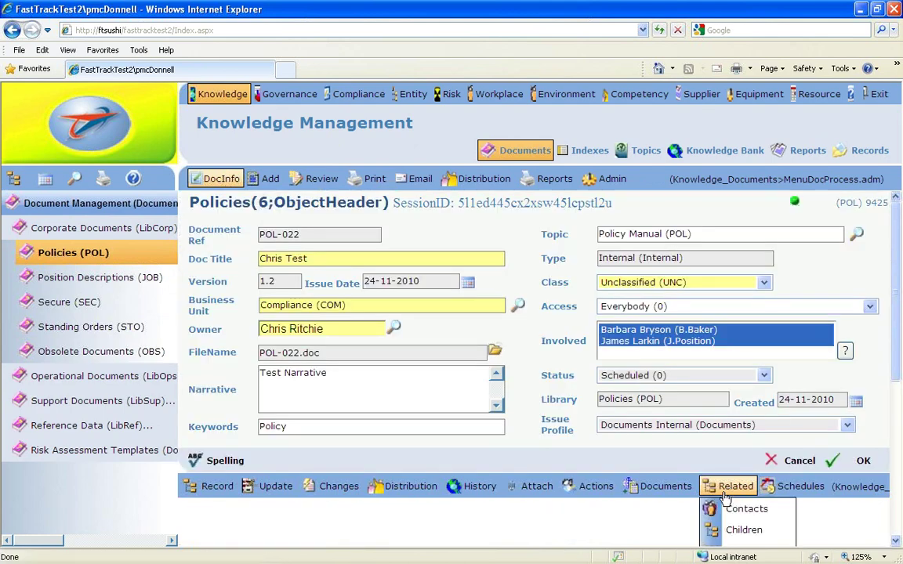
drag(899, 281, 900, 347)
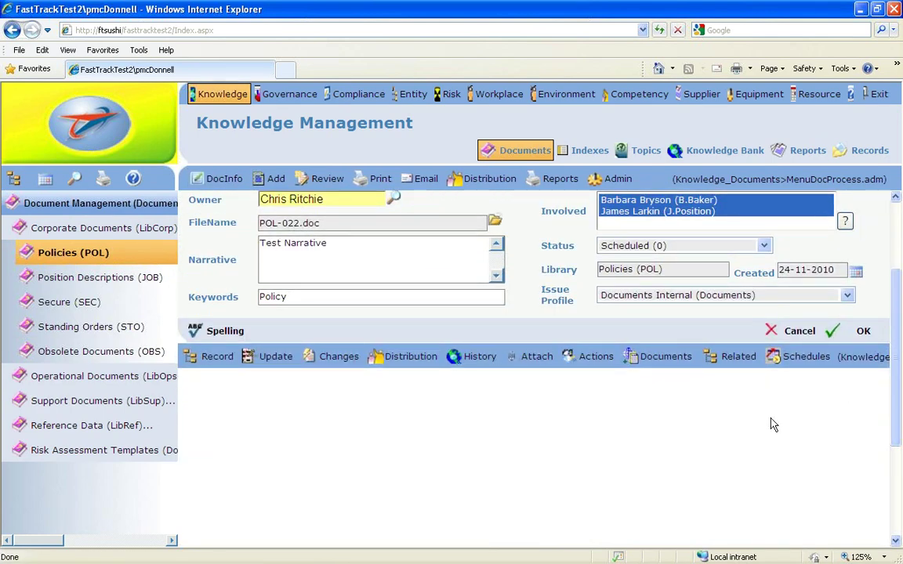
mouse_move(806, 361)
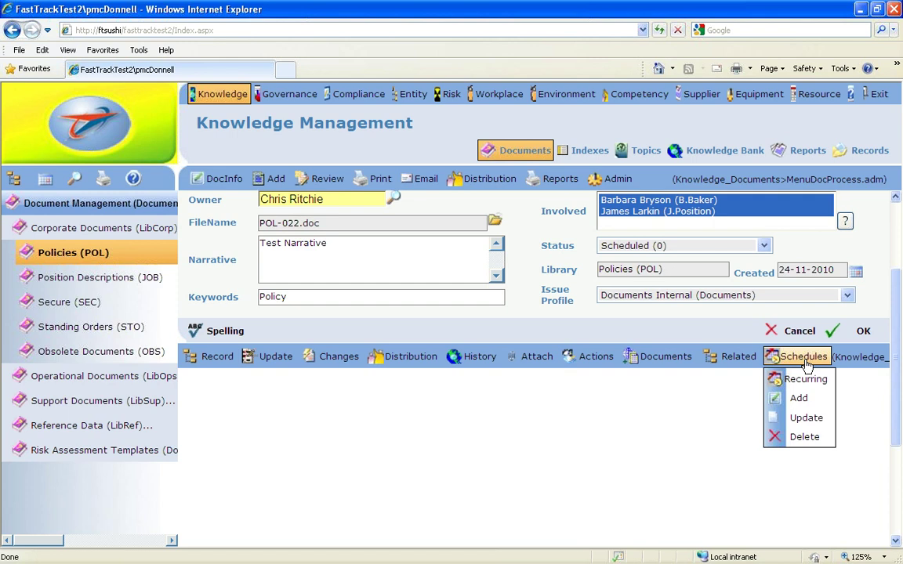
drag(894, 399, 891, 321)
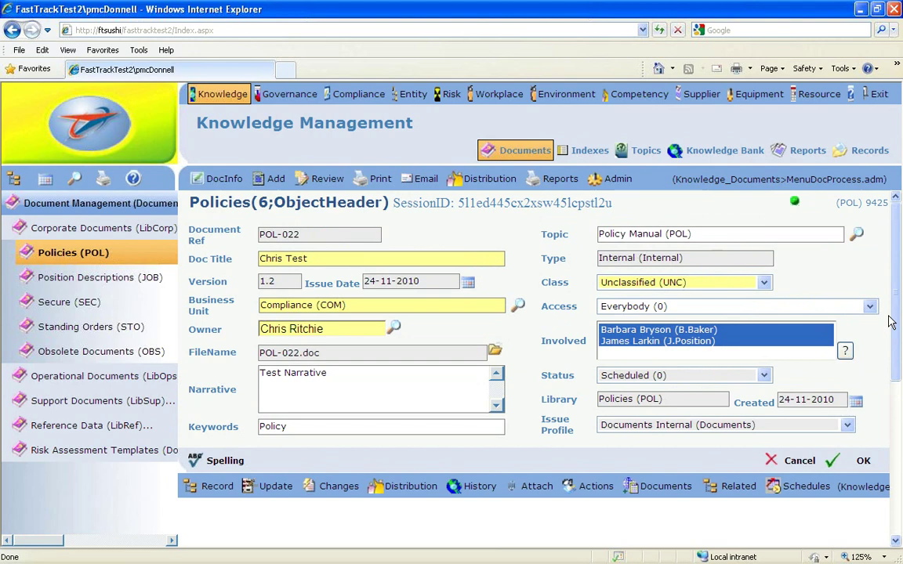
drag(898, 268, 900, 248)
- Open the administration setup for Policies and examine its issue profile settings
click(611, 180)
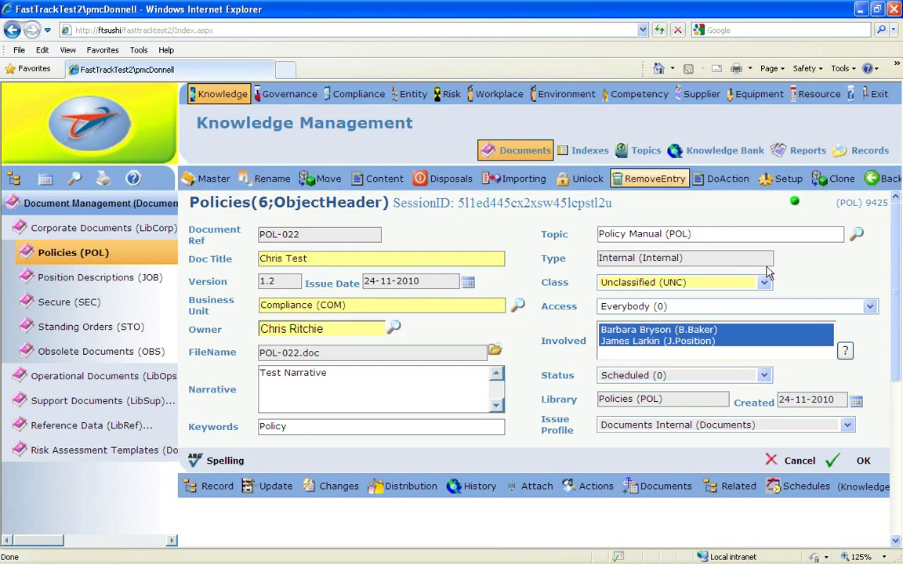
click(788, 180)
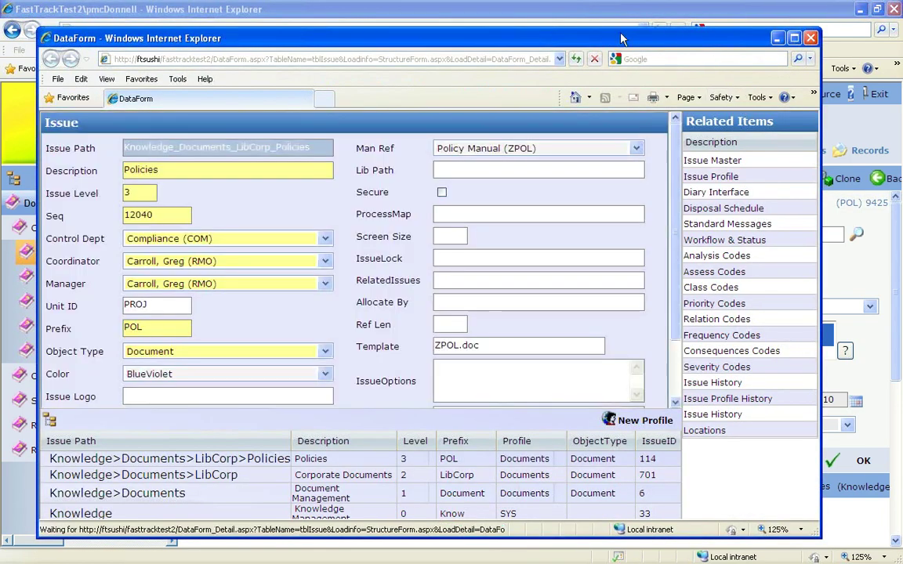
drag(610, 40, 617, 28)
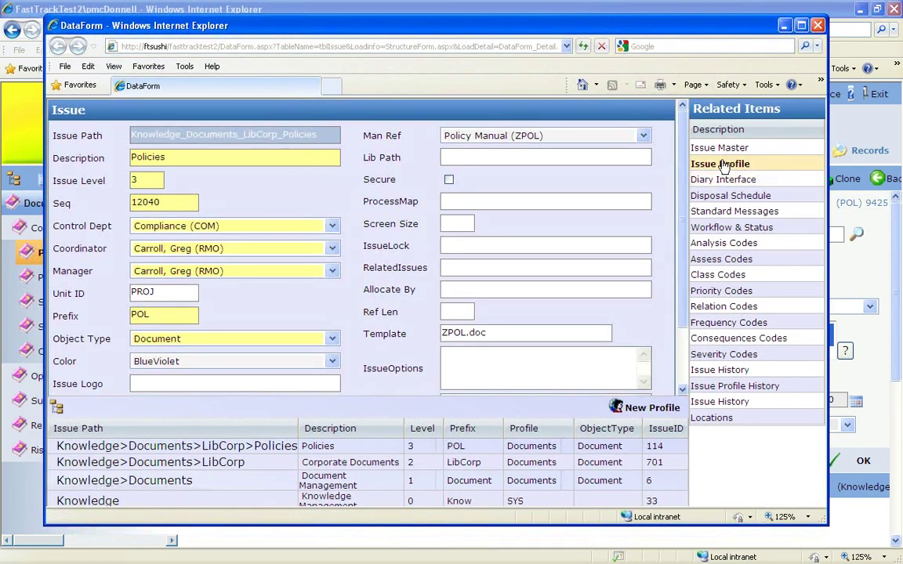
click(717, 165)
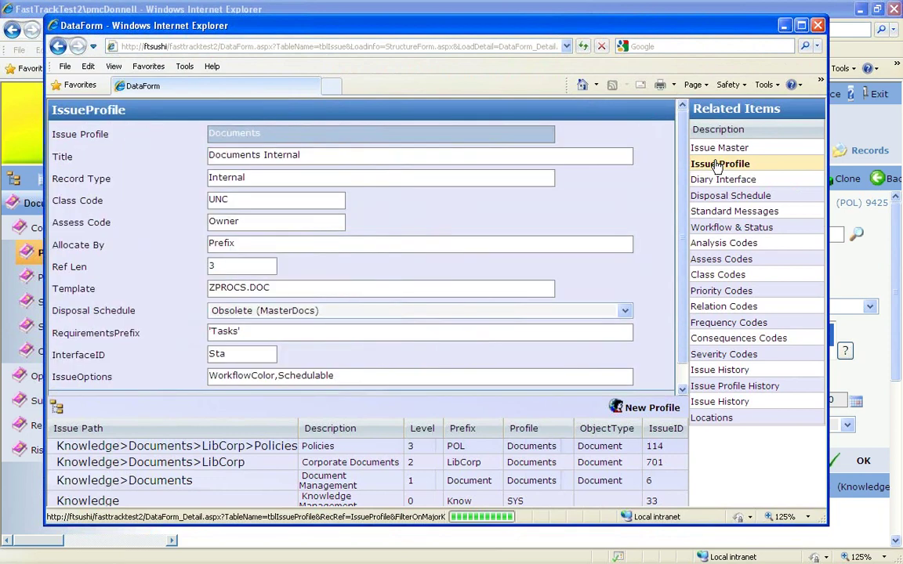
drag(592, 30, 582, 19)
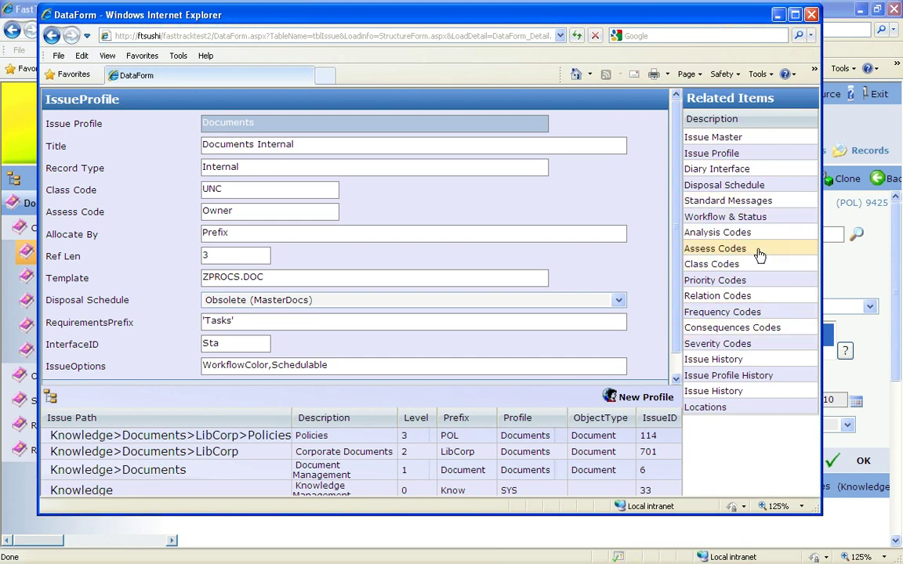
- Review the analysis codes and class codes of the Documents profile and close the setup
click(738, 237)
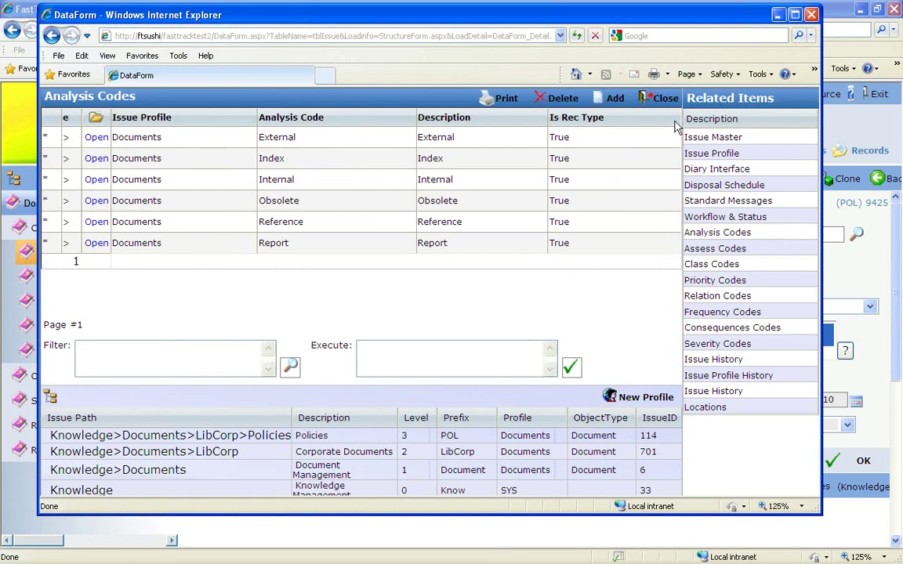
click(711, 265)
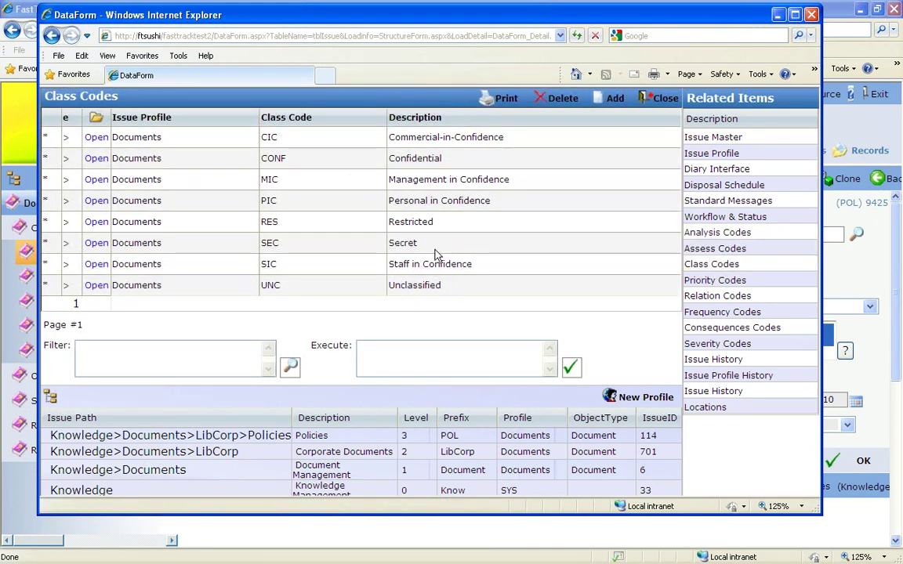
click(811, 14)
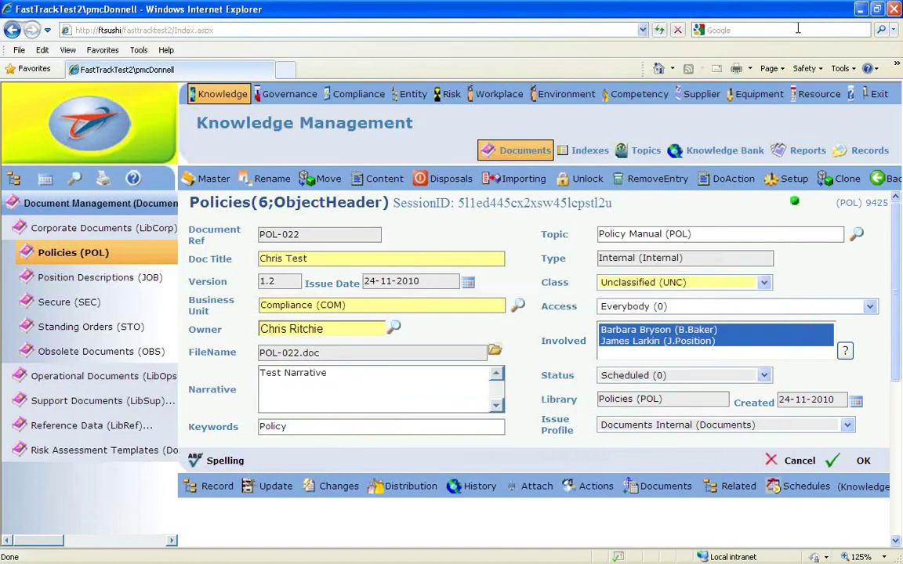
- Reload the record details of POL-022 from the document list and examine its Class and Access fields
click(506, 151)
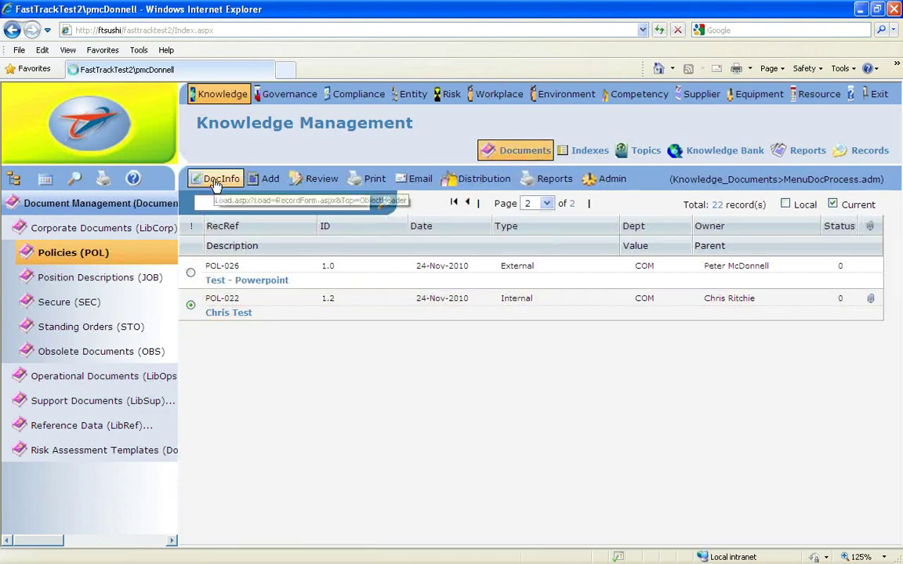
click(218, 182)
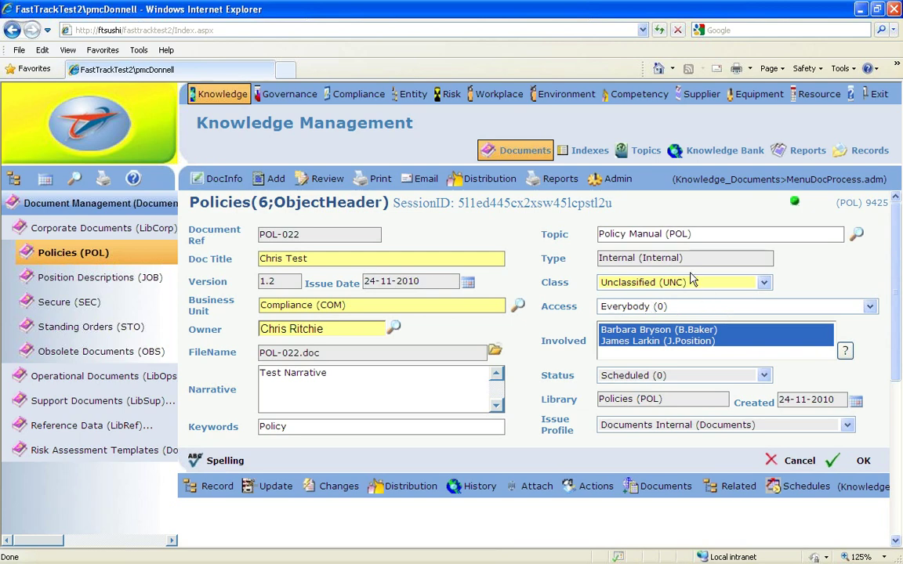
mouse_move(649, 308)
- Open the version information, switch the mode to RUN and back to AUD, and close it
click(853, 96)
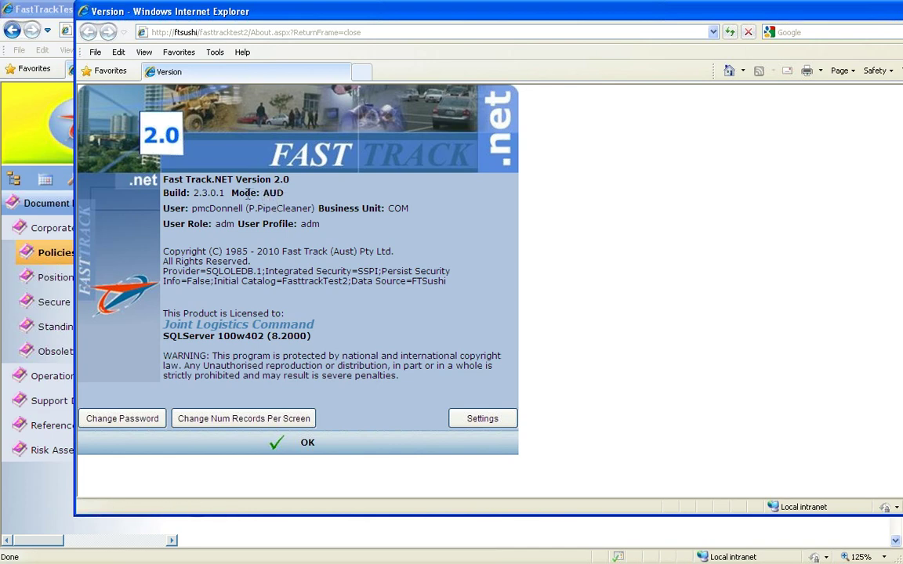
click(270, 193)
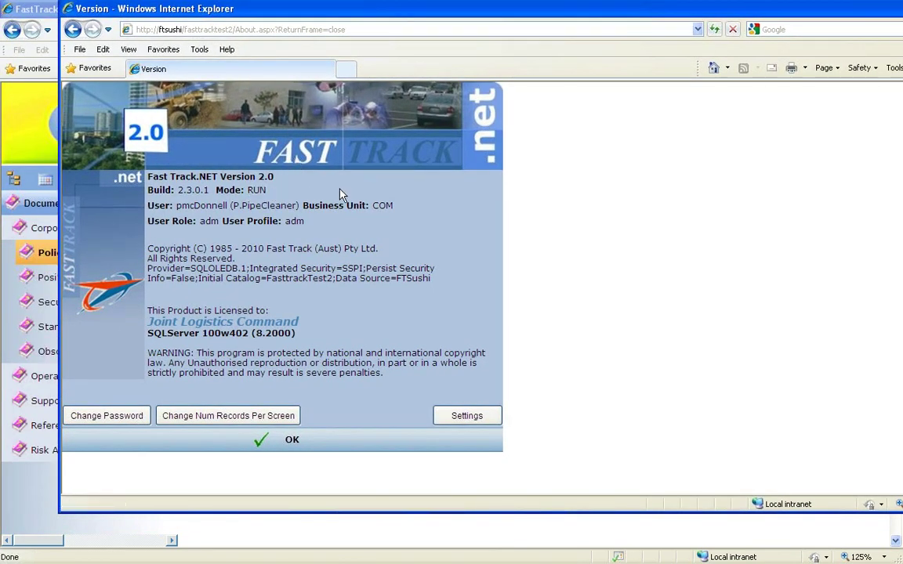
click(53, 187)
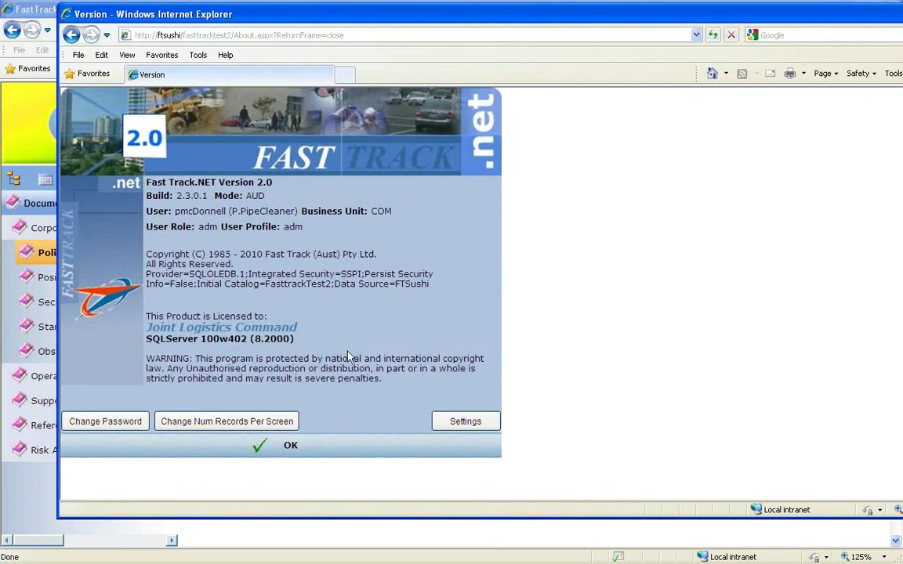
click(298, 446)
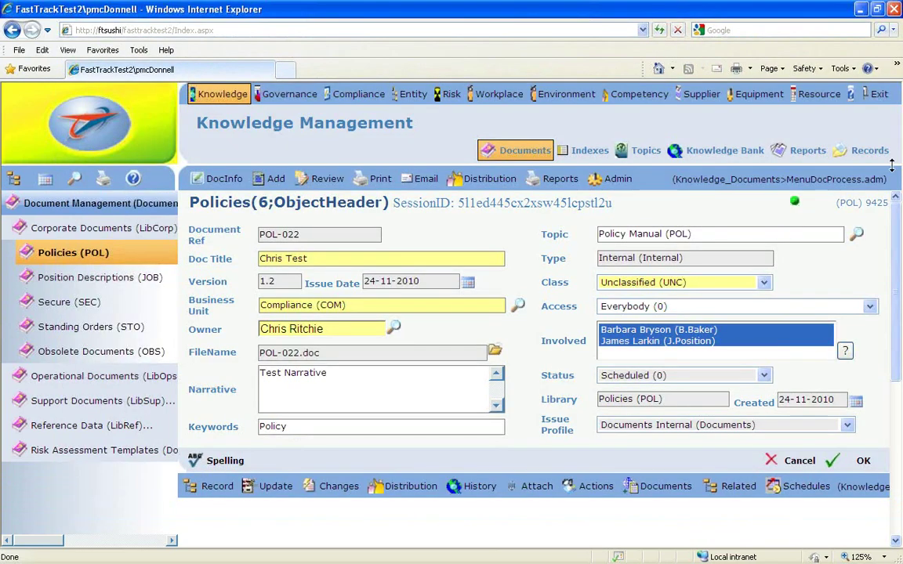
- Reopen POL-022 from the document list and review the choices offered for its Class without changing it
click(523, 151)
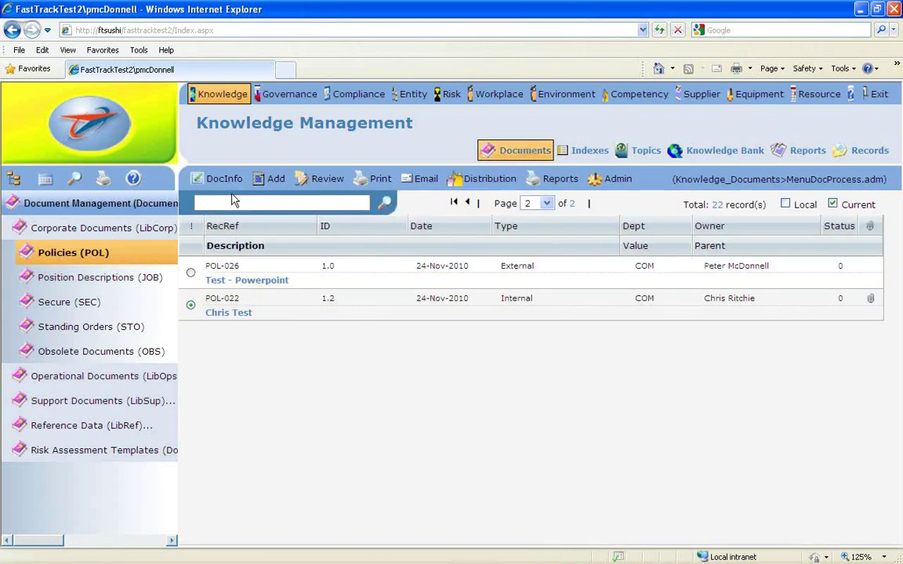
click(211, 180)
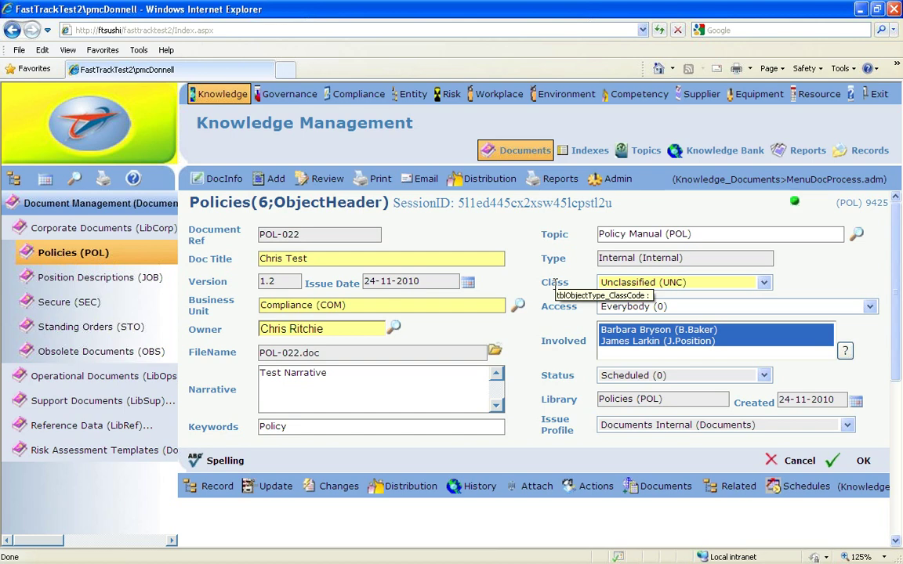
click(763, 283)
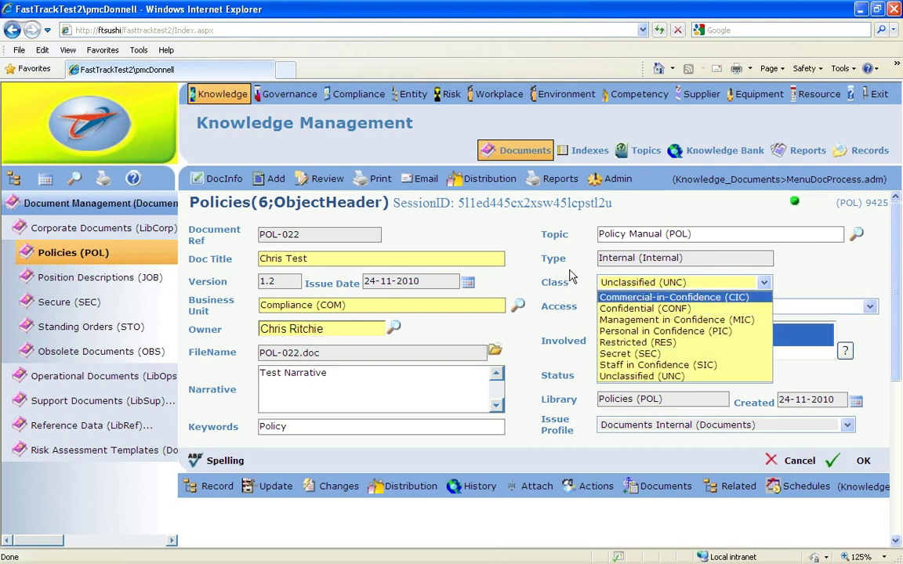
click(522, 255)
- Open the class codes in the Policies setup and open the CIC code for editing
click(615, 180)
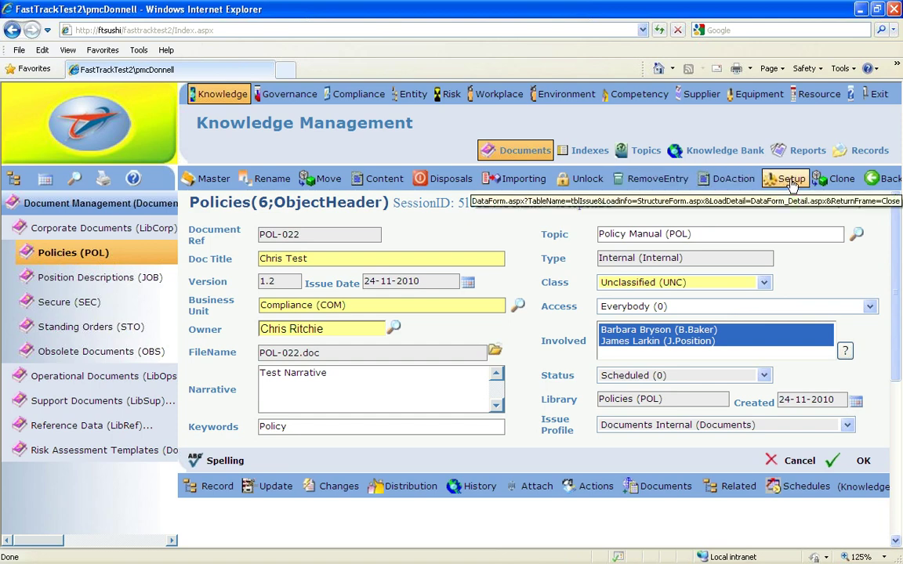
click(792, 182)
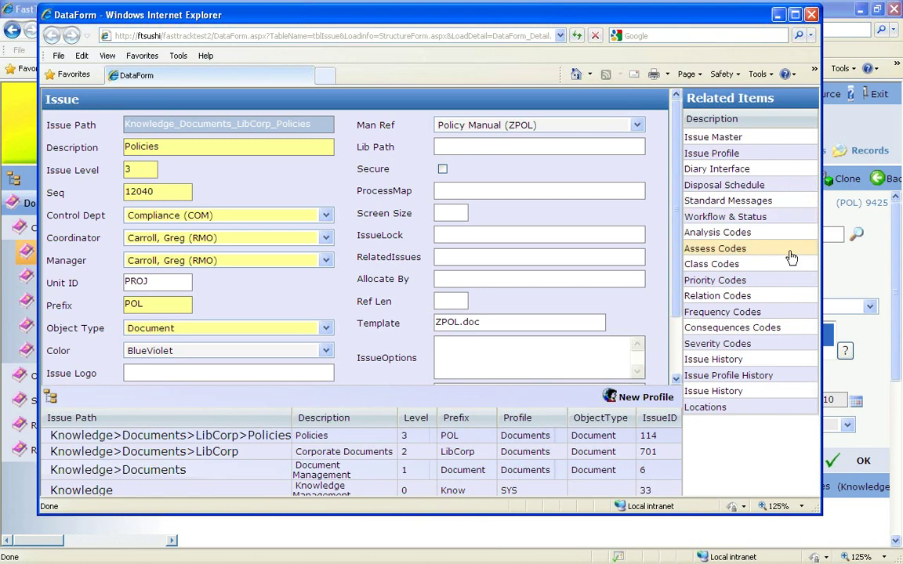
click(712, 266)
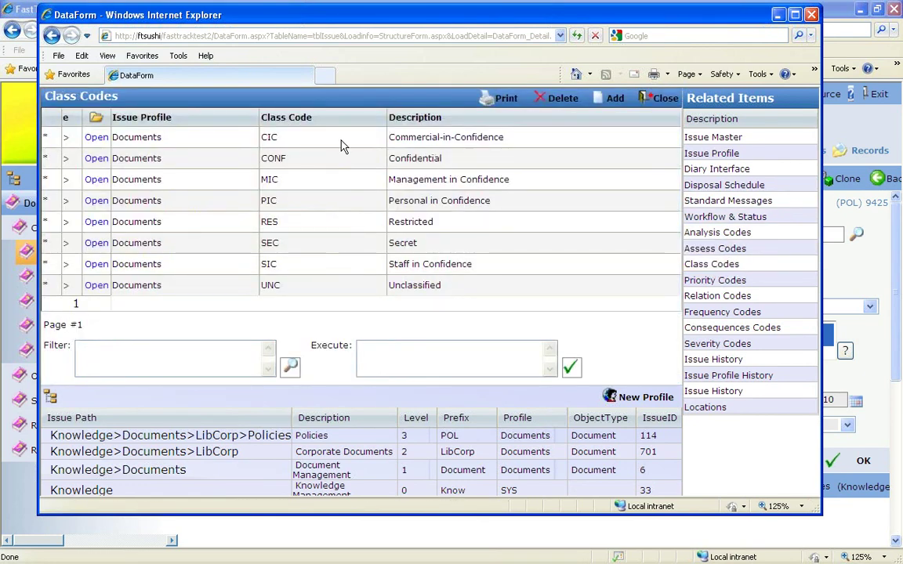
click(96, 138)
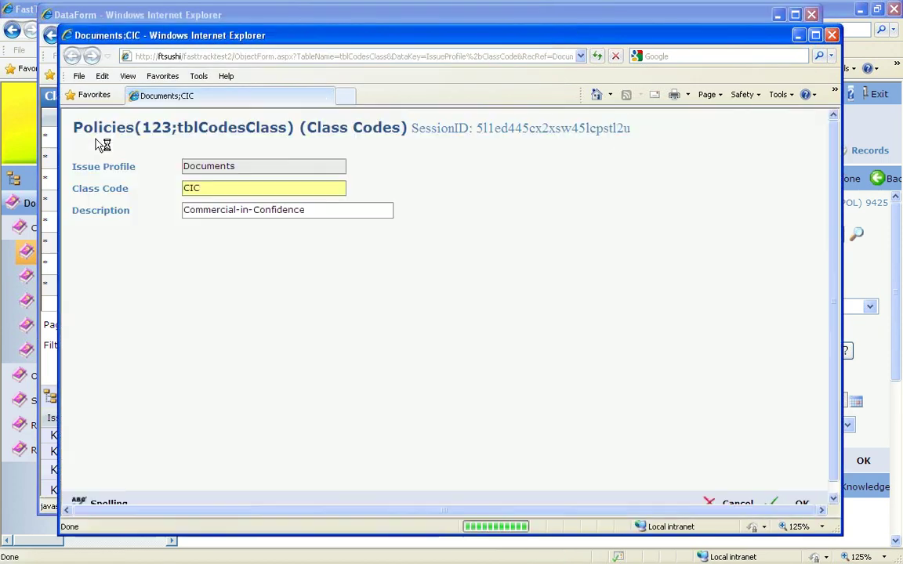
- Set the CIC class code's description to "Commercial-in-Confidence - 8", save it and return to the Policies document list
click(306, 210)
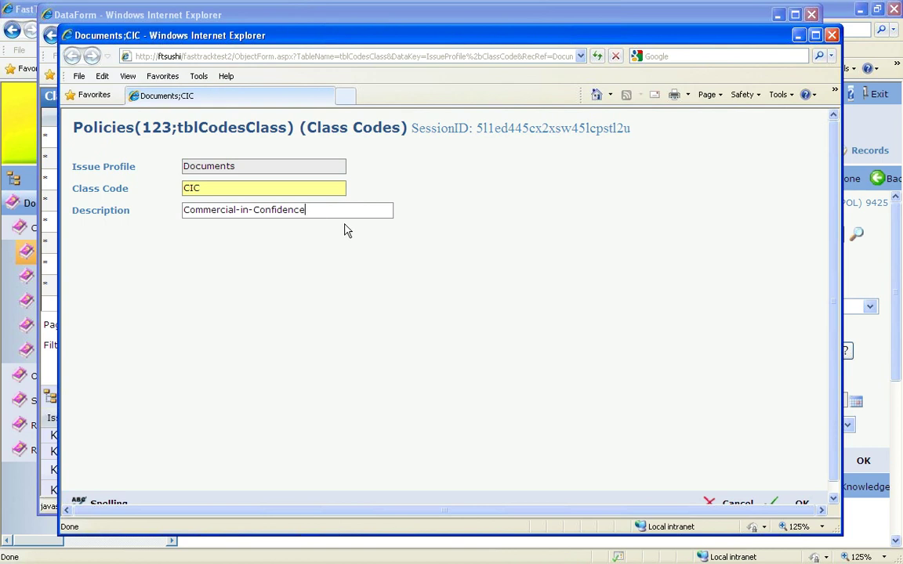
text(-)
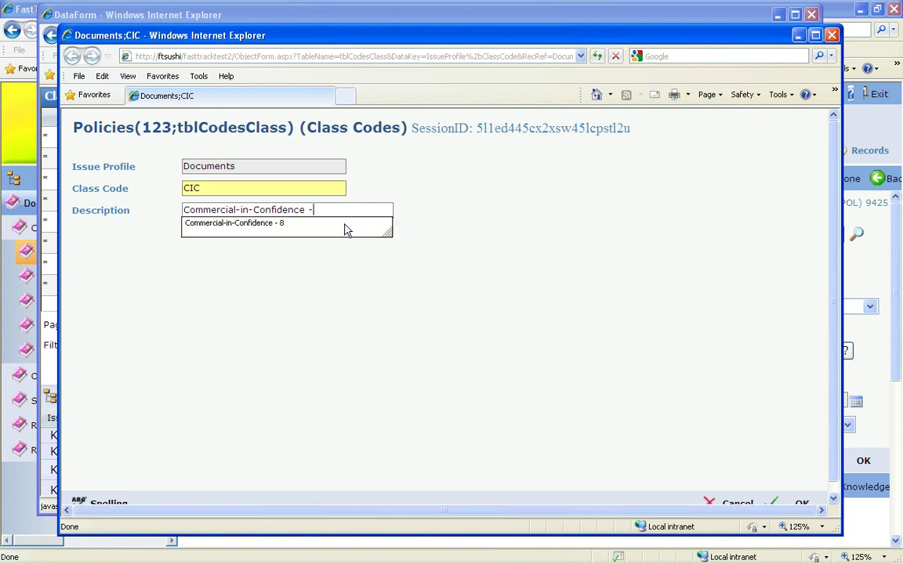
click(345, 225)
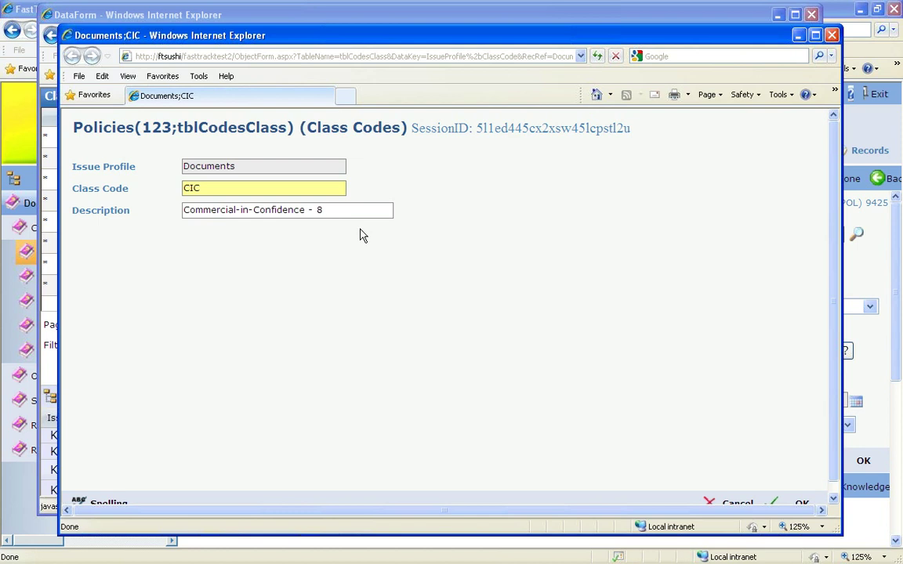
drag(833, 227, 831, 279)
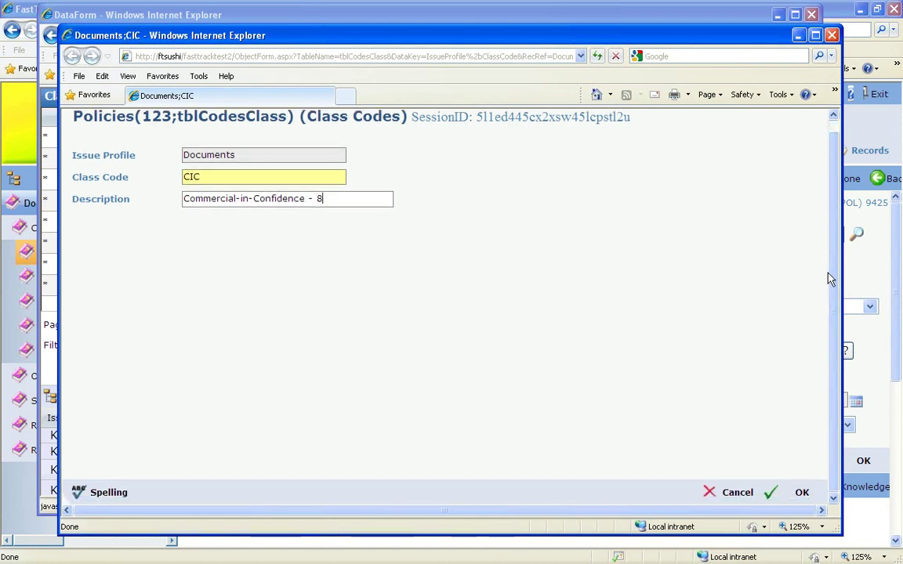
click(803, 492)
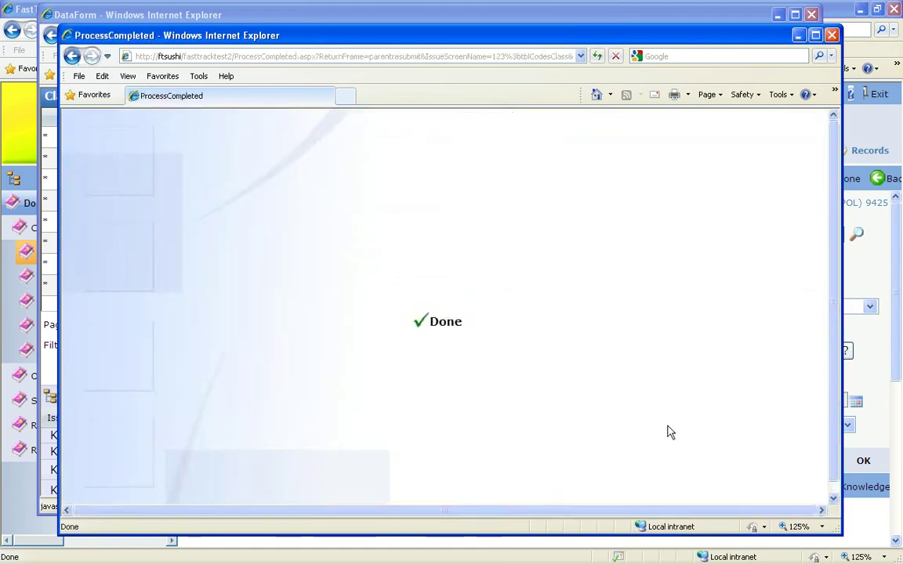
click(448, 322)
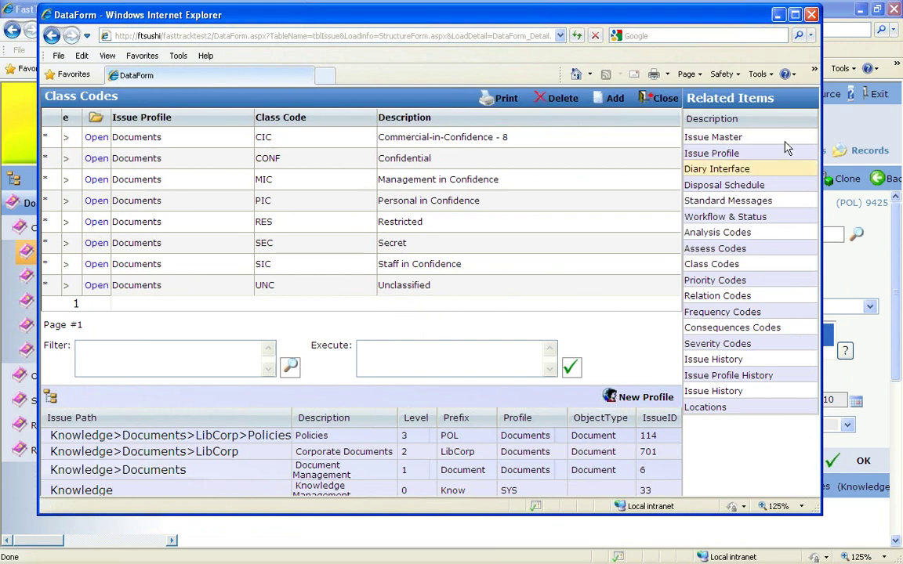
click(813, 15)
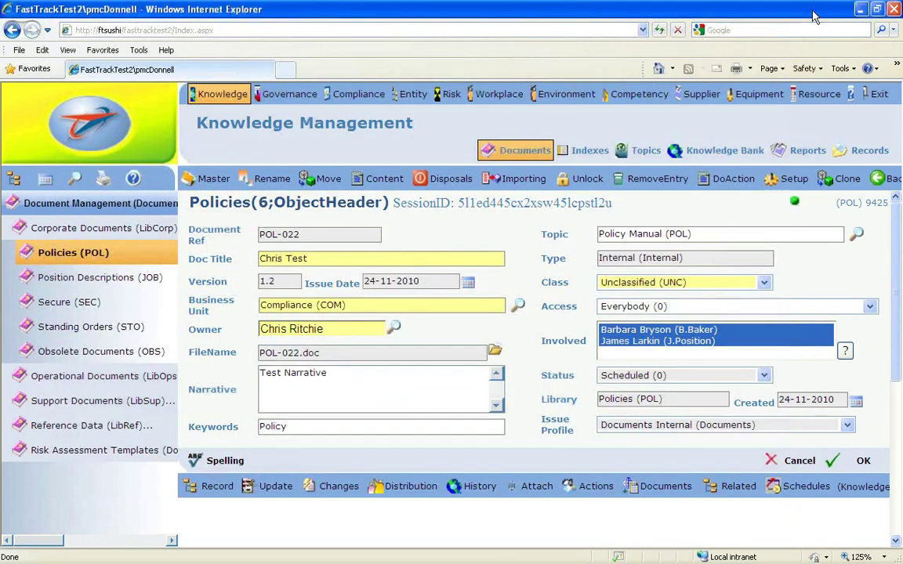
click(524, 152)
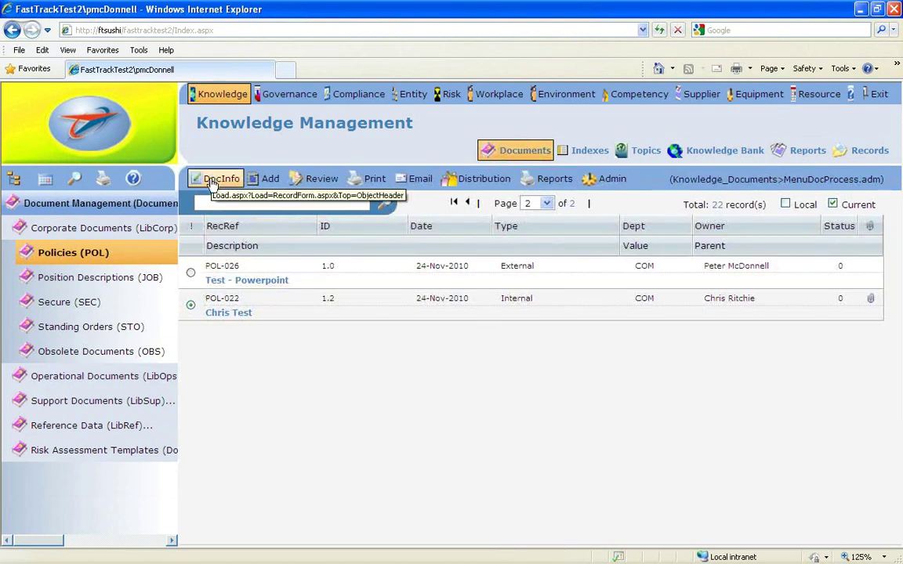
- Open POL-022's document information, choose Commercial-in-Confidence - 8 (CIC) as its Class and cancel the form without saving
click(212, 181)
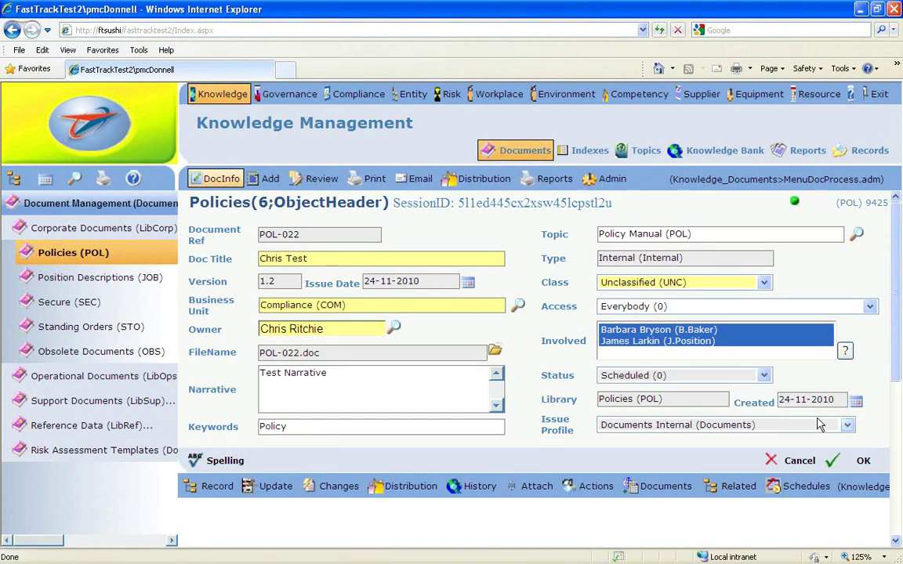
click(765, 283)
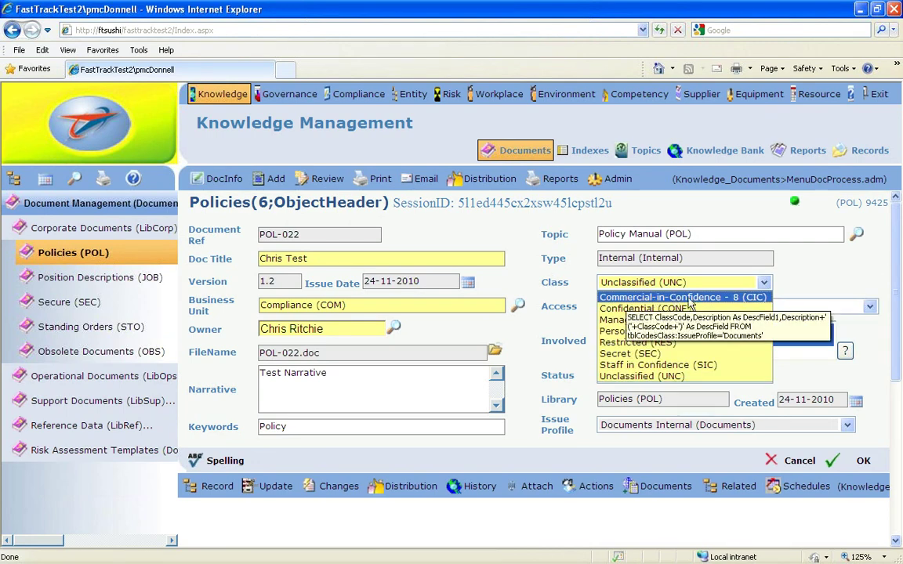
click(728, 298)
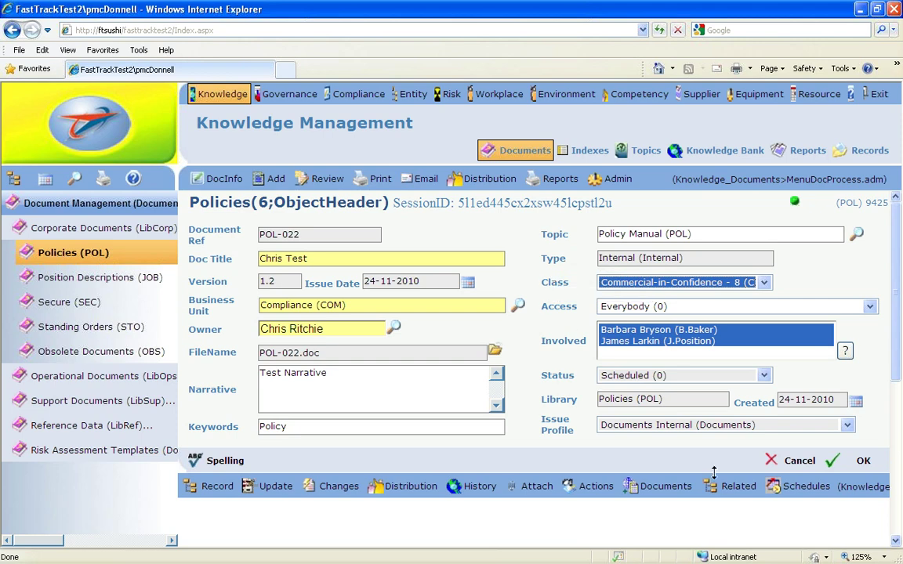
click(798, 461)
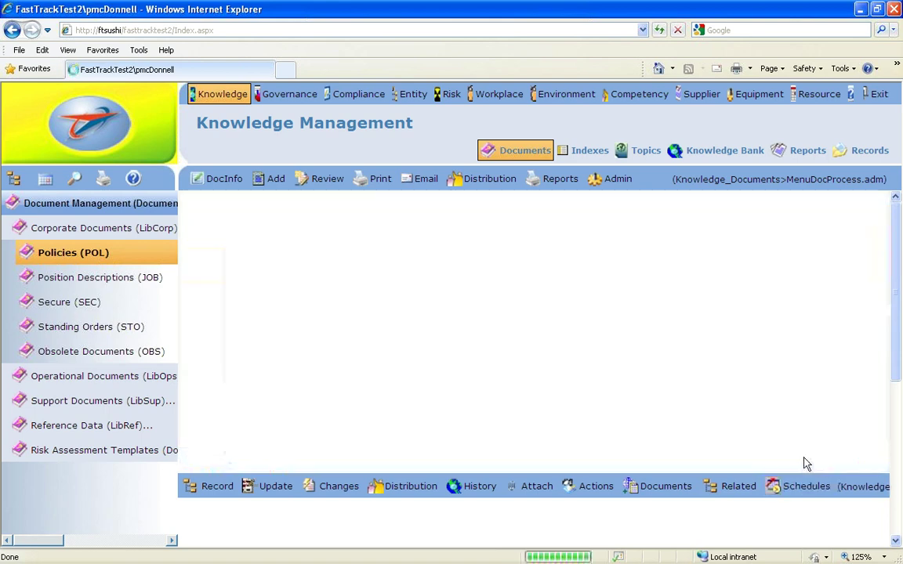
- Show the administration commands for the Policies list and display the workflow of POL-022 to review its status stages
click(611, 180)
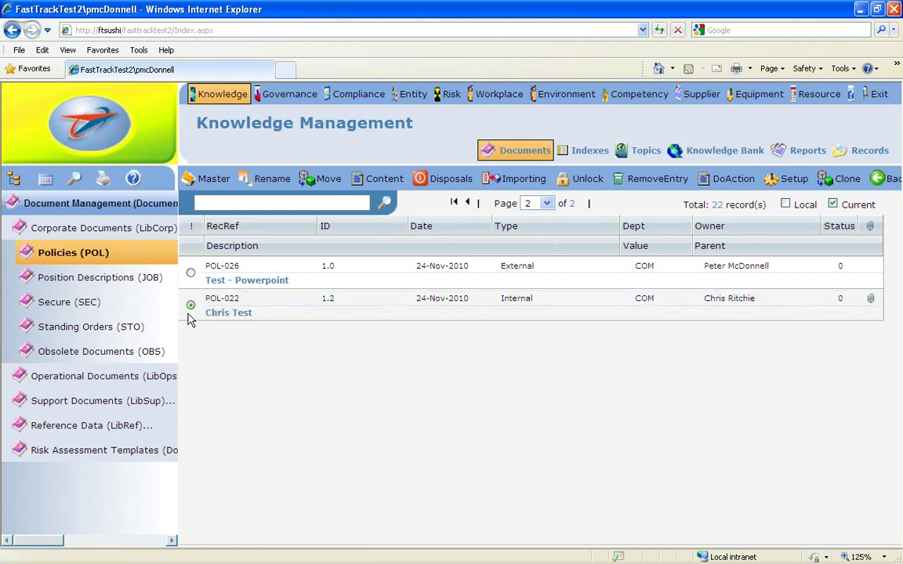
right_click(212, 304)
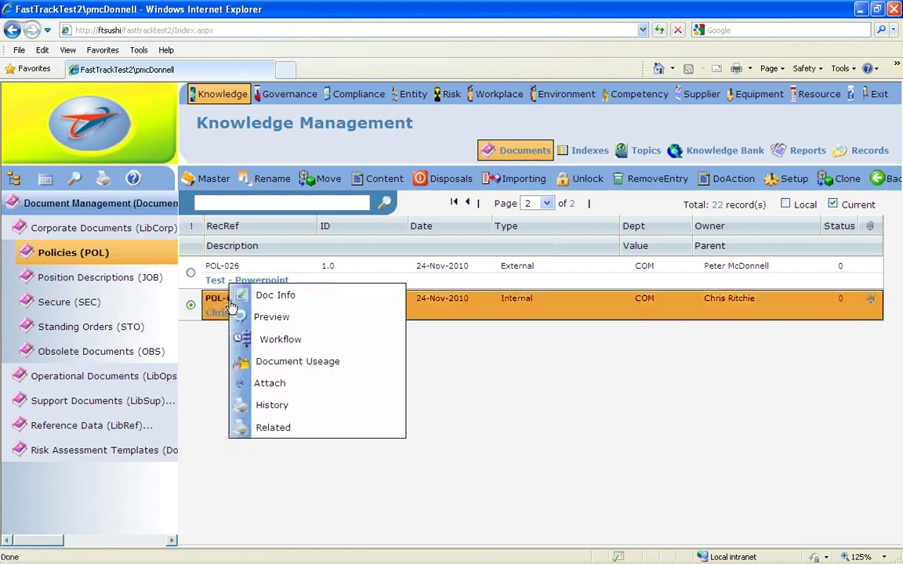
click(291, 345)
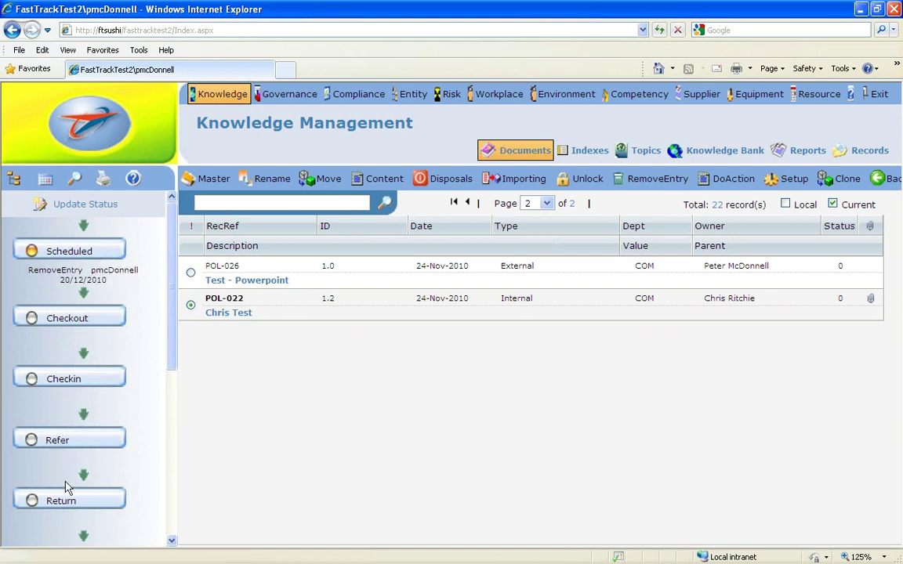
drag(171, 276, 170, 323)
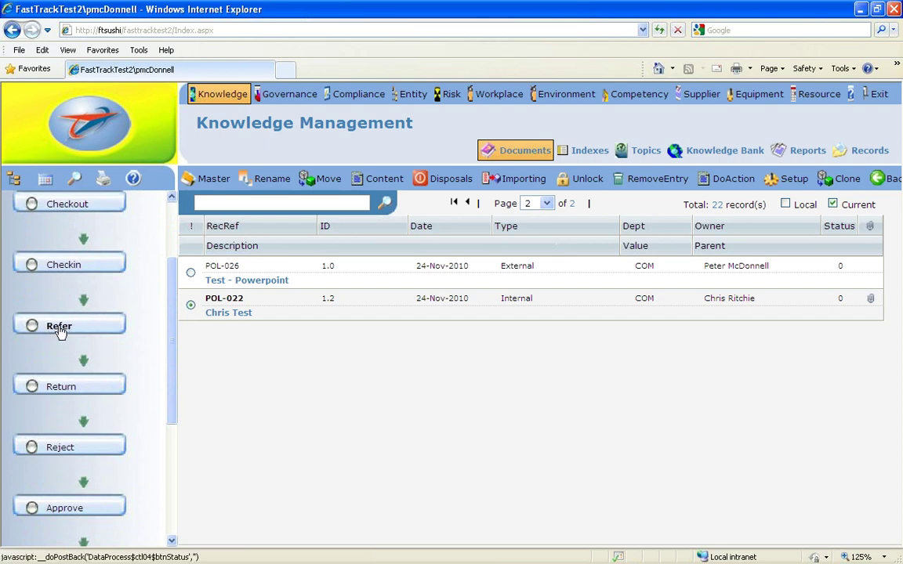
- Refer POL-022 through its workflow with a Next Date of 31-12-2010 and save the entry
click(60, 331)
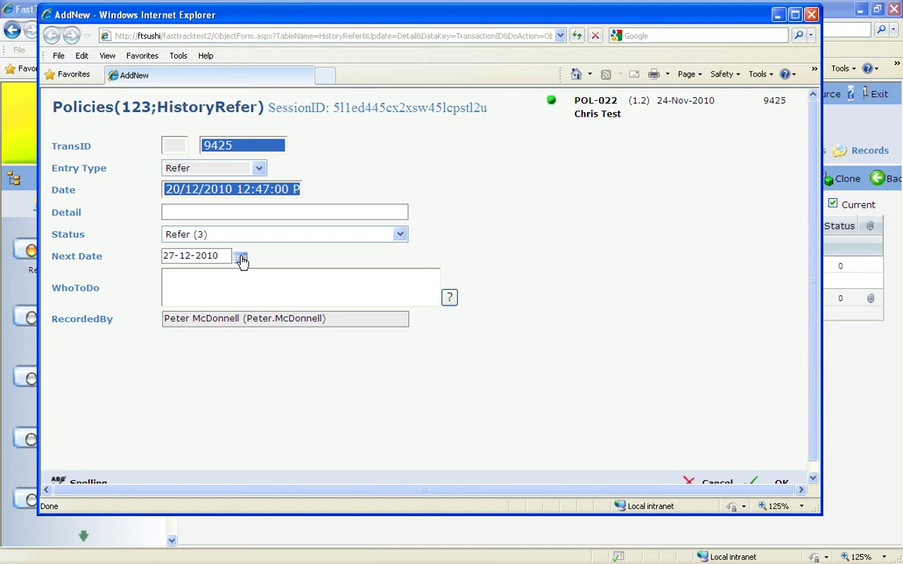
click(241, 260)
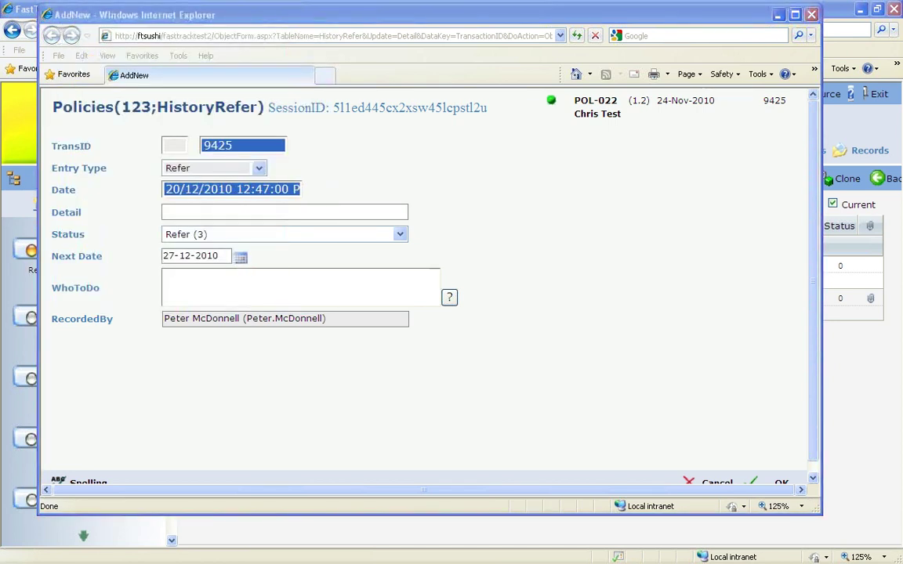
drag(664, 116, 554, 65)
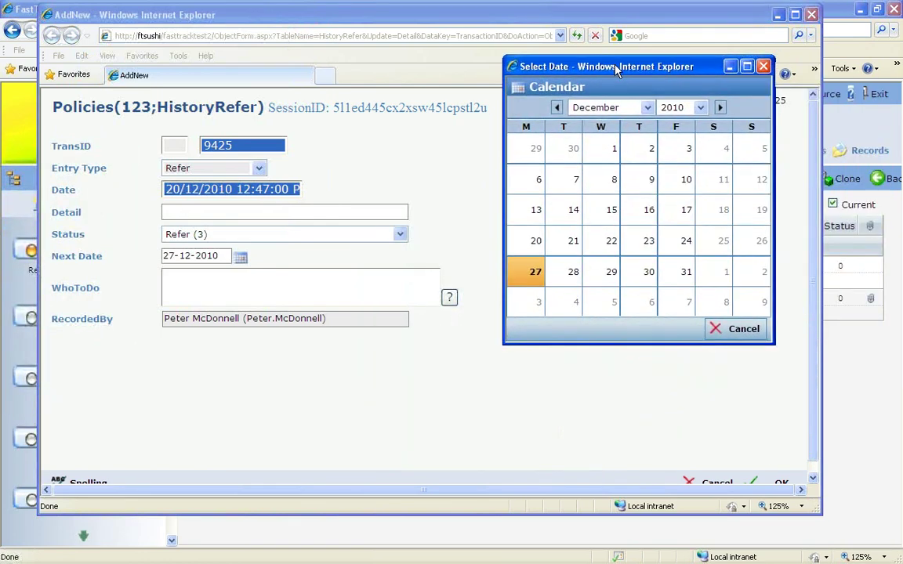
click(685, 272)
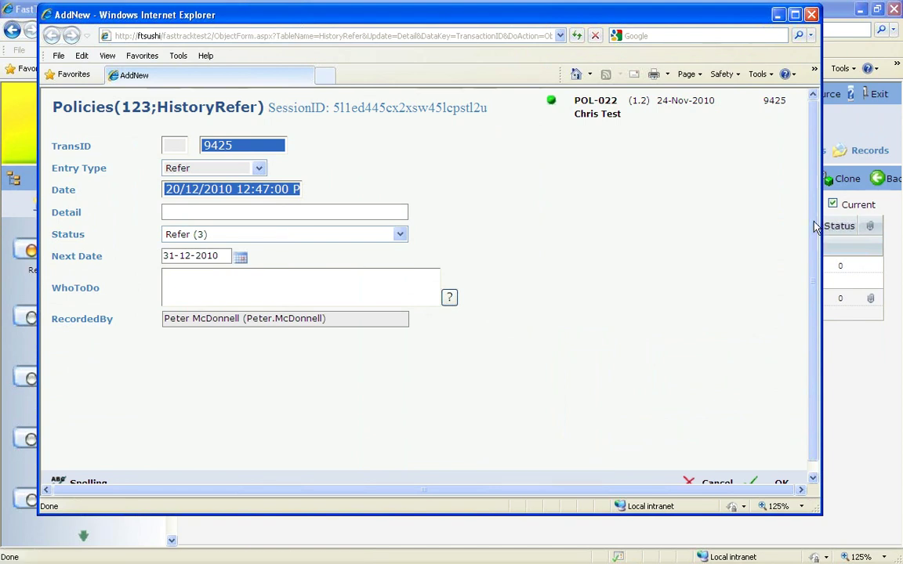
scroll(811, 286, down, 1)
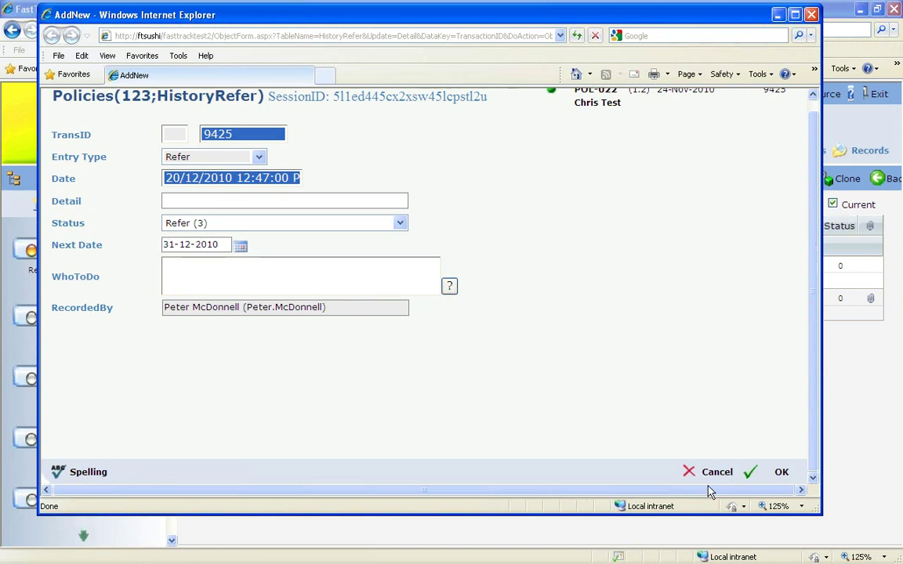
click(786, 476)
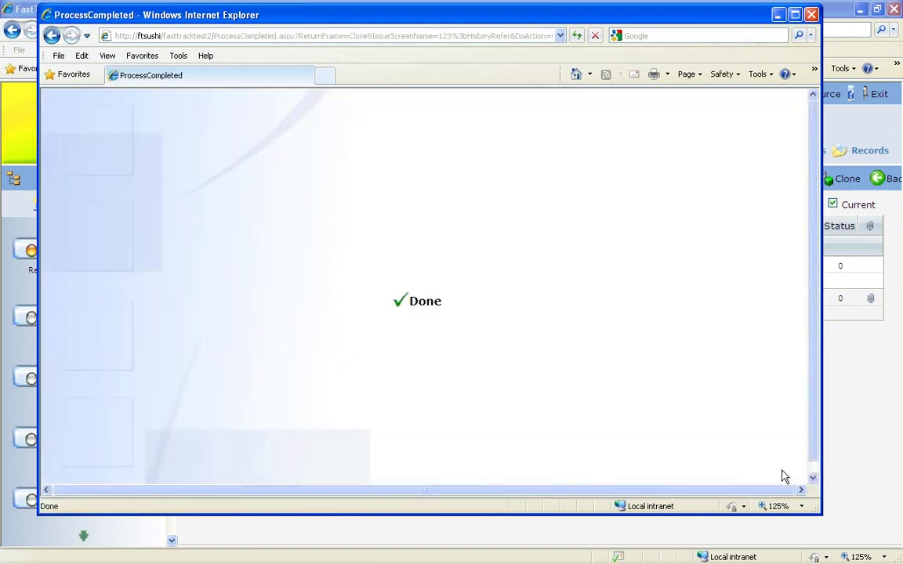
click(423, 306)
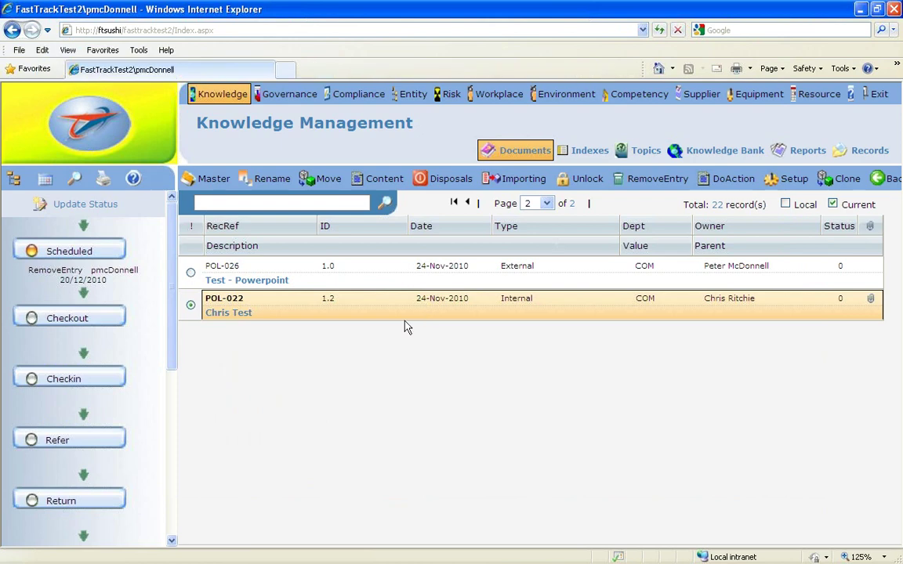
click(57, 441)
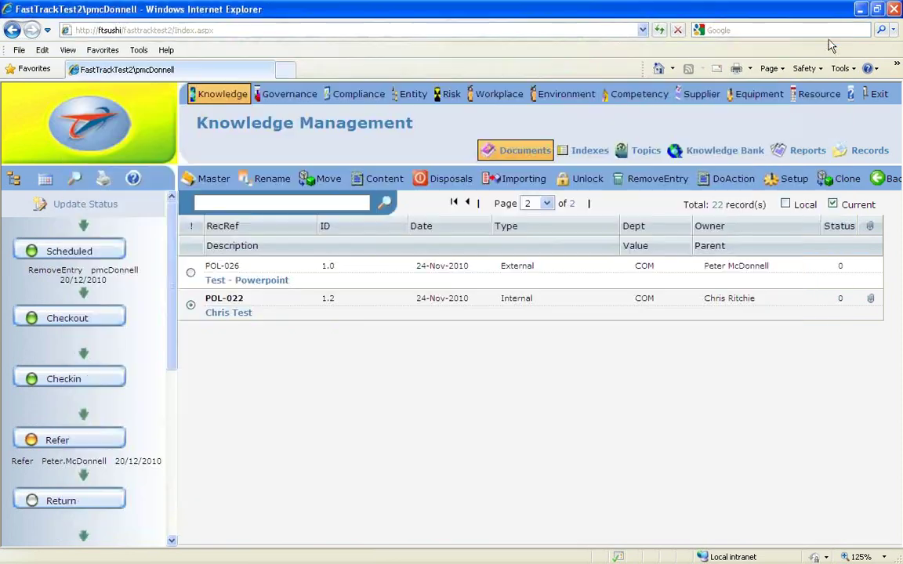
- Open the Workflow & Status settings in the Policies setup and examine each step's day limits, email type and status image
click(747, 21)
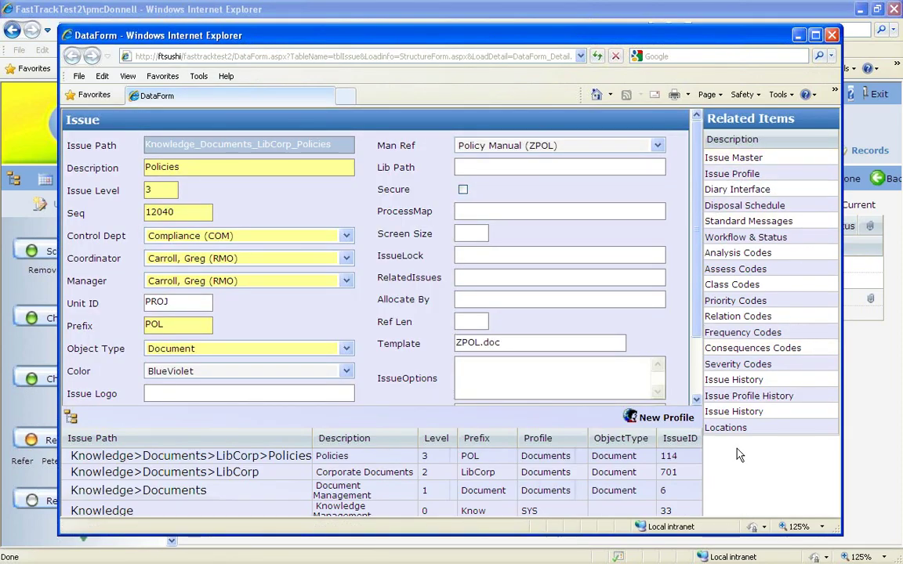
click(729, 237)
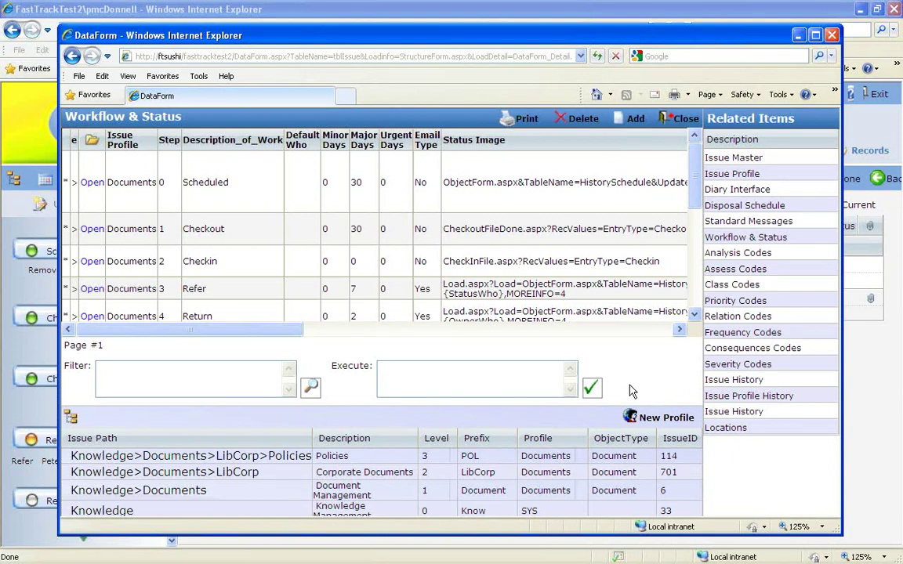
click(693, 315)
click(693, 314)
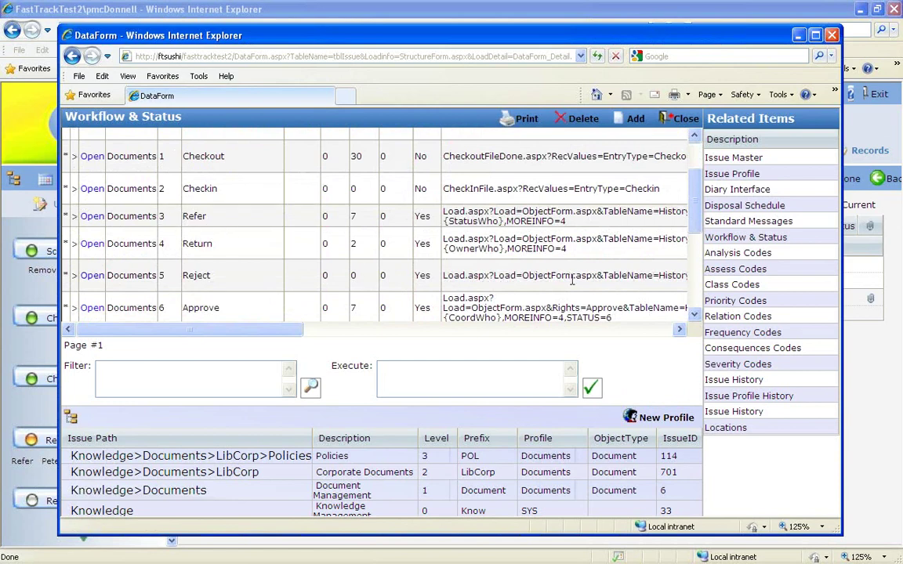
scroll(627, 185, up, 3)
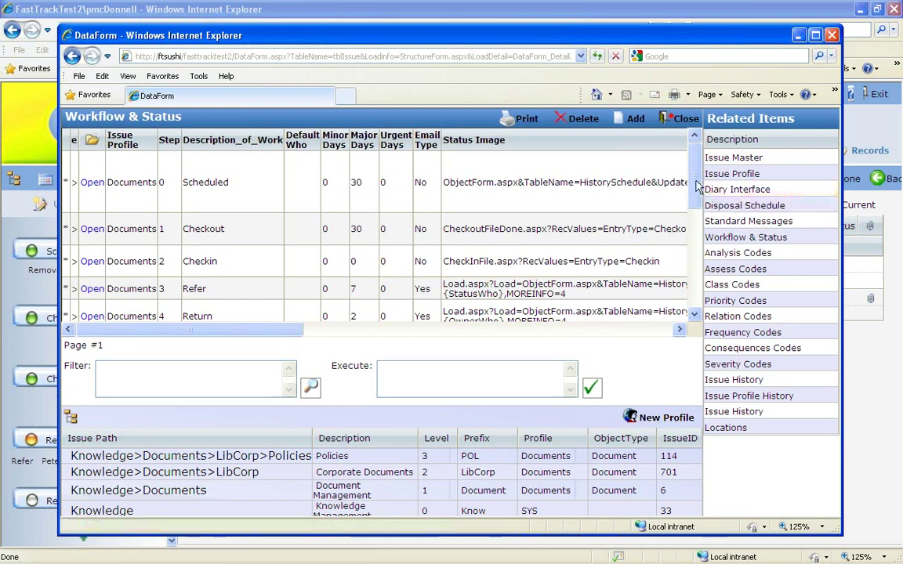
drag(694, 179, 686, 202)
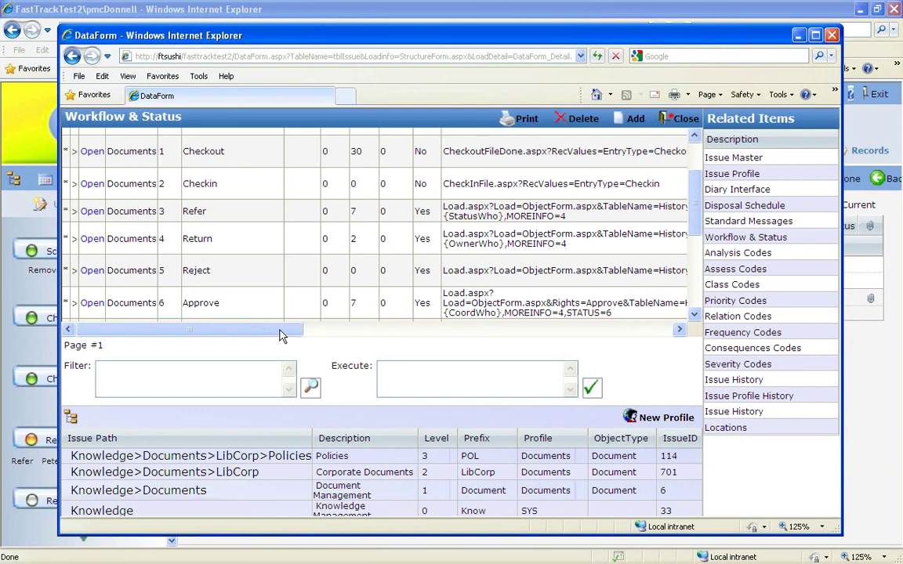
mouse_move(282, 335)
mouse_down()
mouse_move(641, 333)
mouse_move(267, 334)
mouse_up()
drag(697, 213, 698, 194)
scroll(477, 202, down, 3)
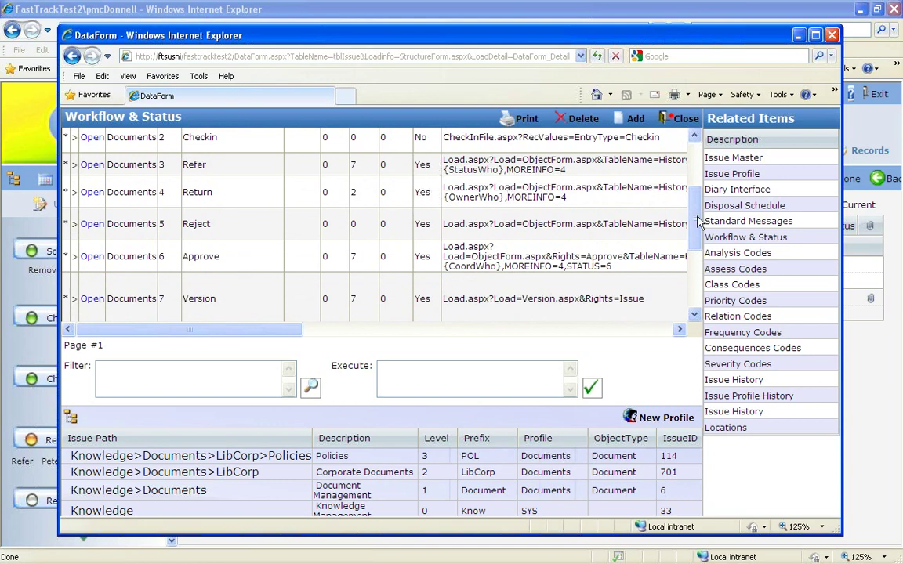
scroll(700, 174, up, 3)
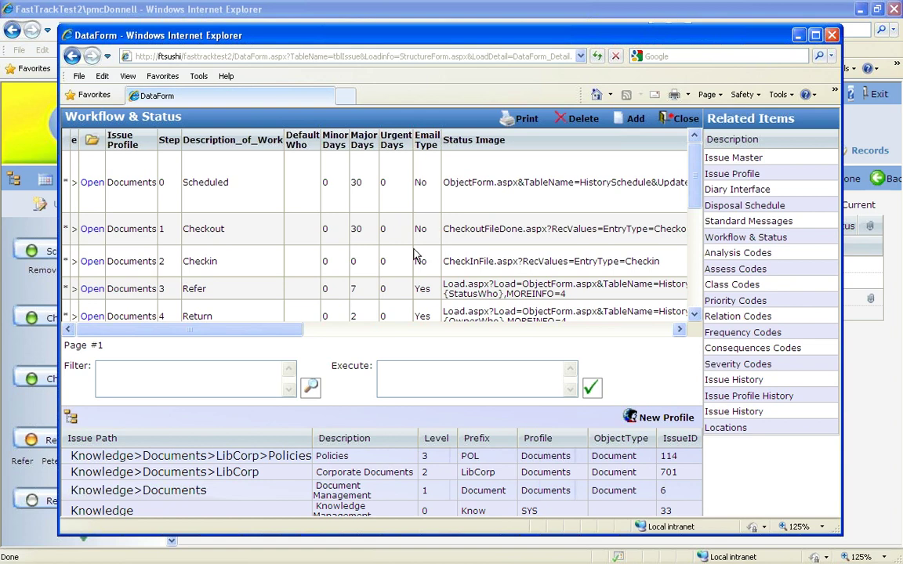
drag(696, 182, 697, 198)
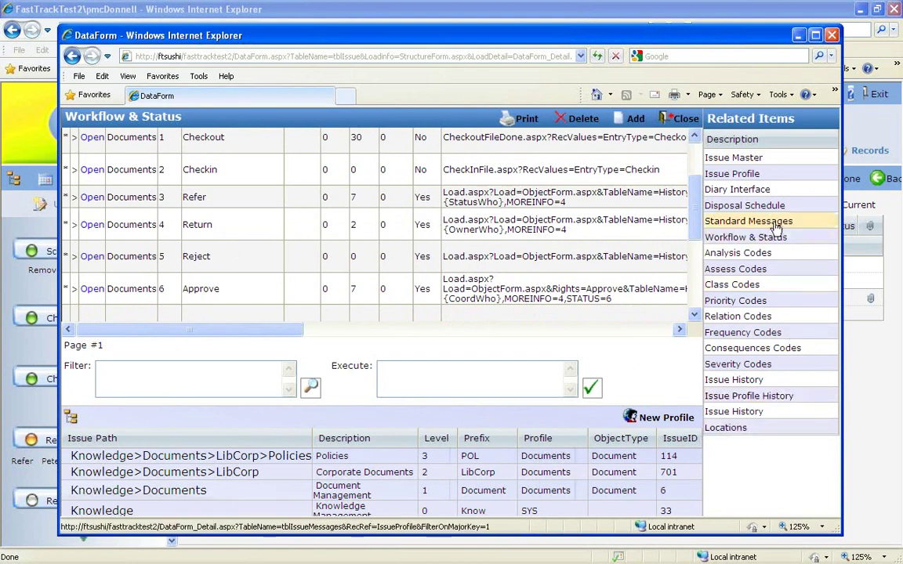
- Examine the Diary Interface's notify, remind and overdue days and message types for each interface, and close the Policies setup
click(737, 193)
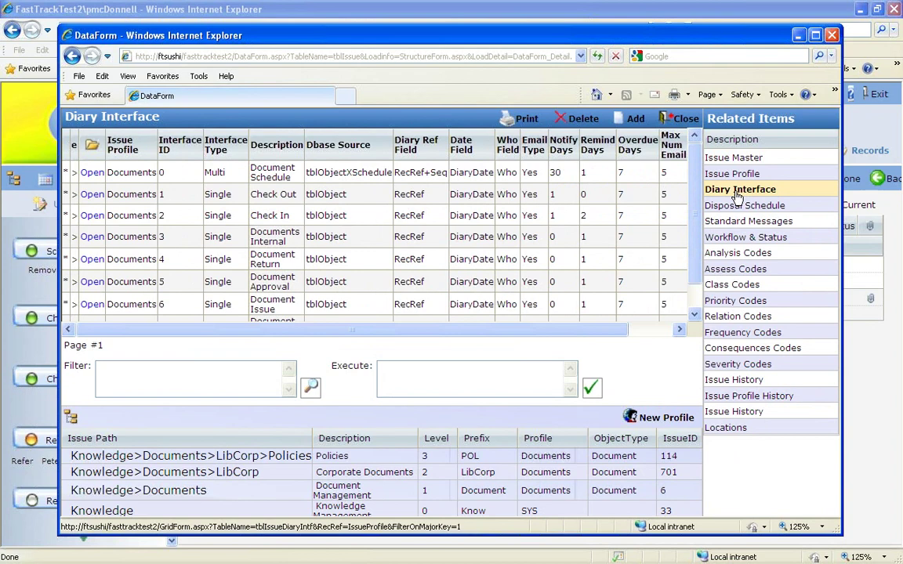
drag(507, 335, 584, 337)
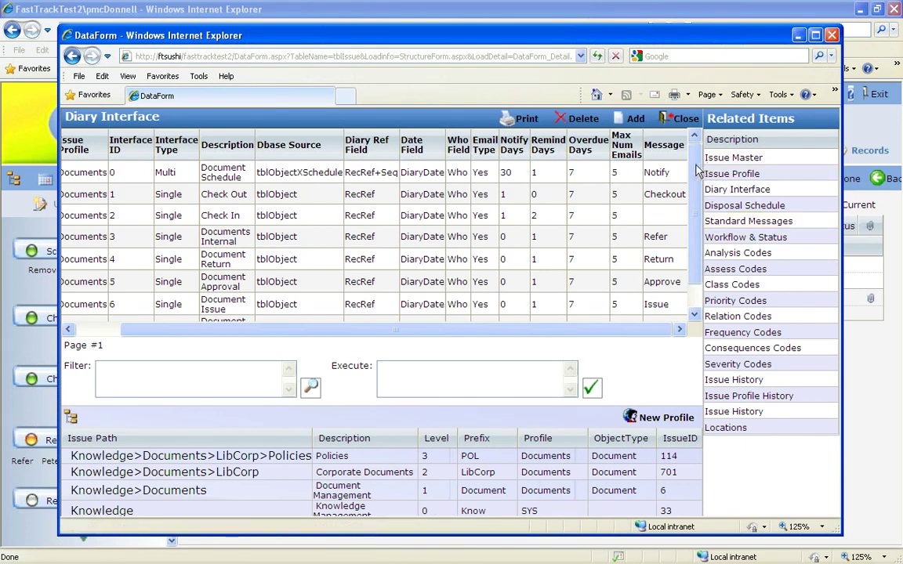
scroll(698, 180, down, 1)
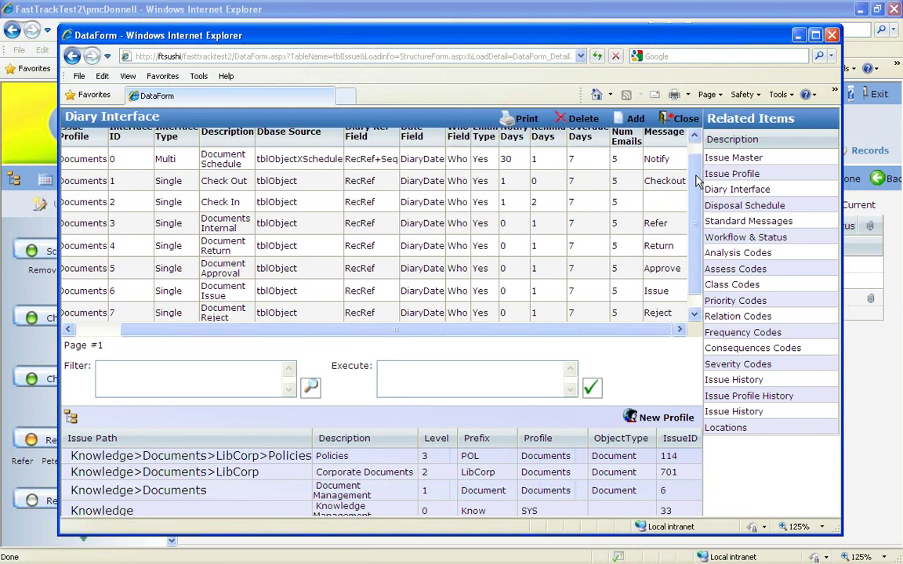
scroll(698, 171, up, 1)
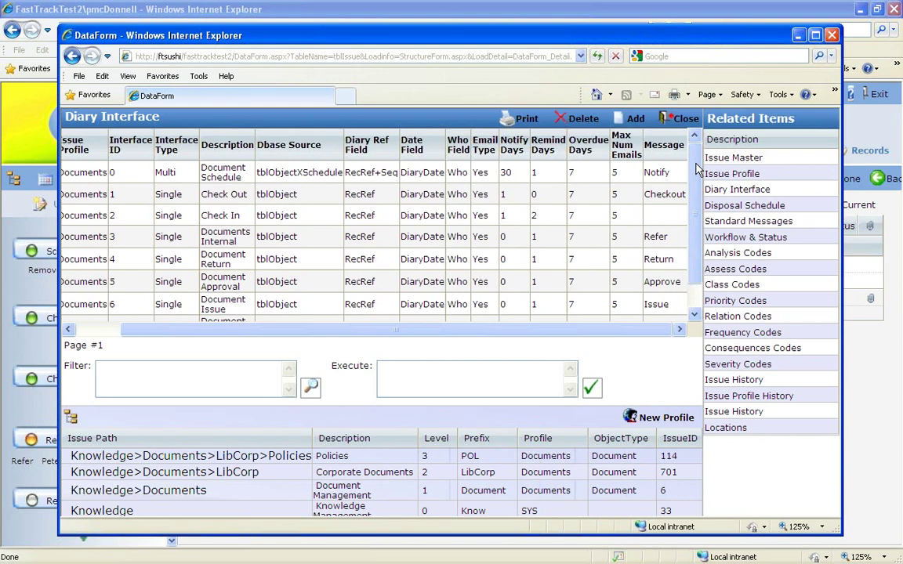
scroll(695, 261, down, 1)
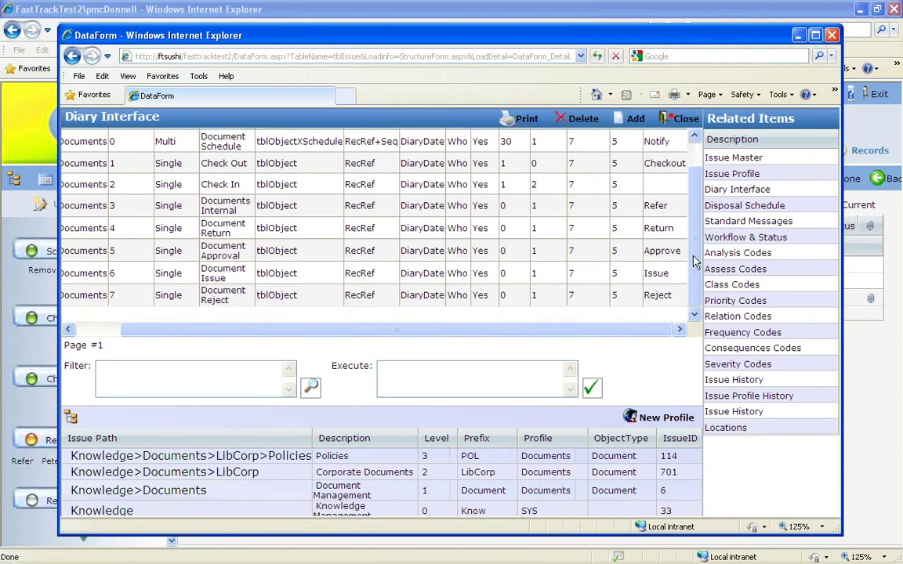
scroll(694, 265, up, 1)
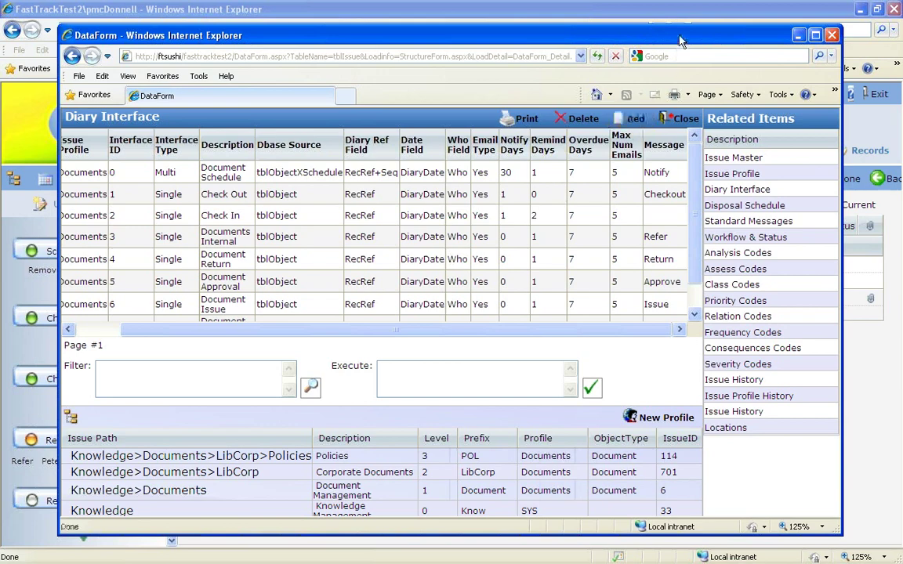
drag(612, 33, 686, 19)
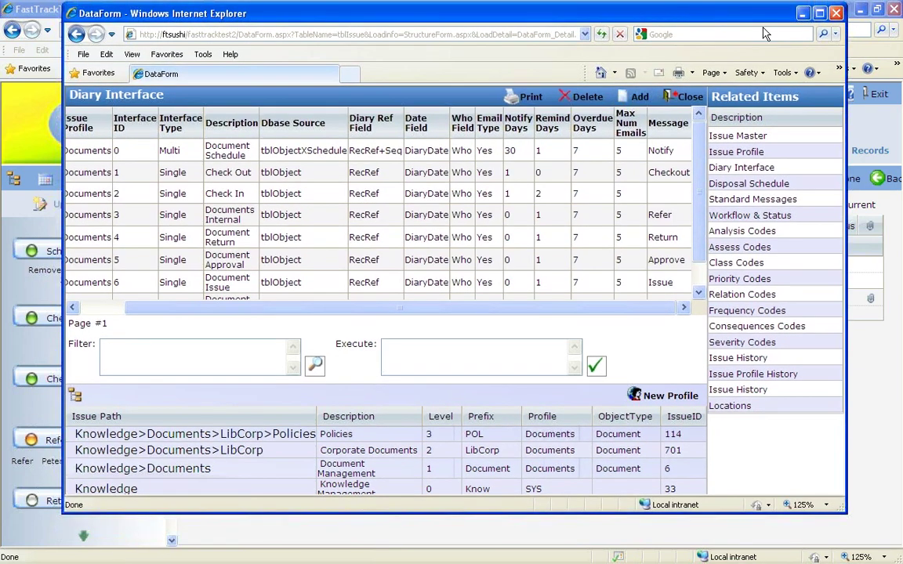
click(837, 13)
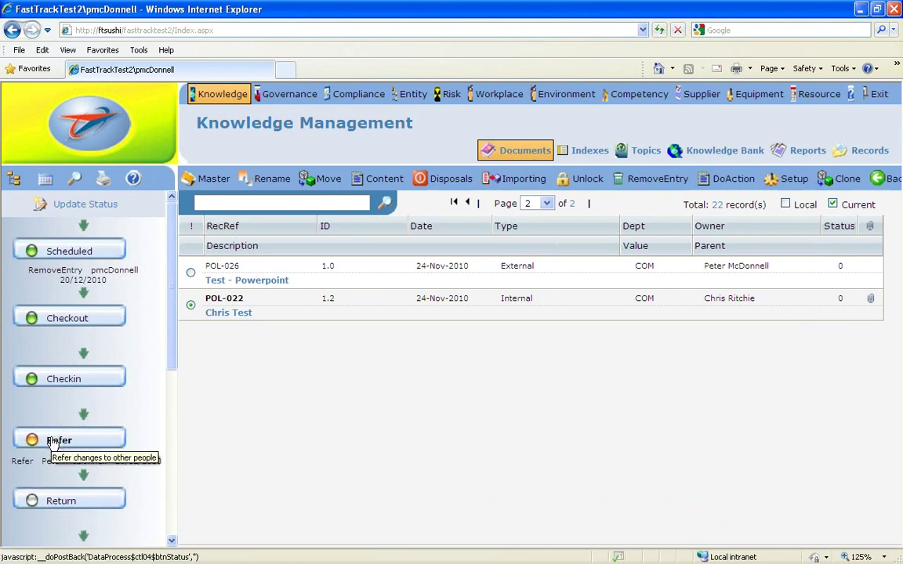
- Reopen the Refer form for POL-022, close it without saving and open the calendar
click(26, 445)
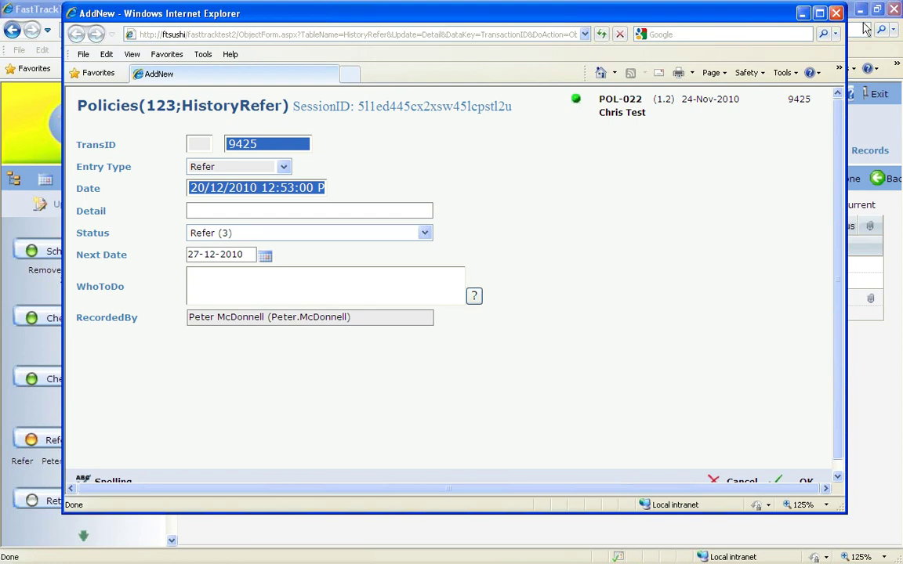
click(837, 13)
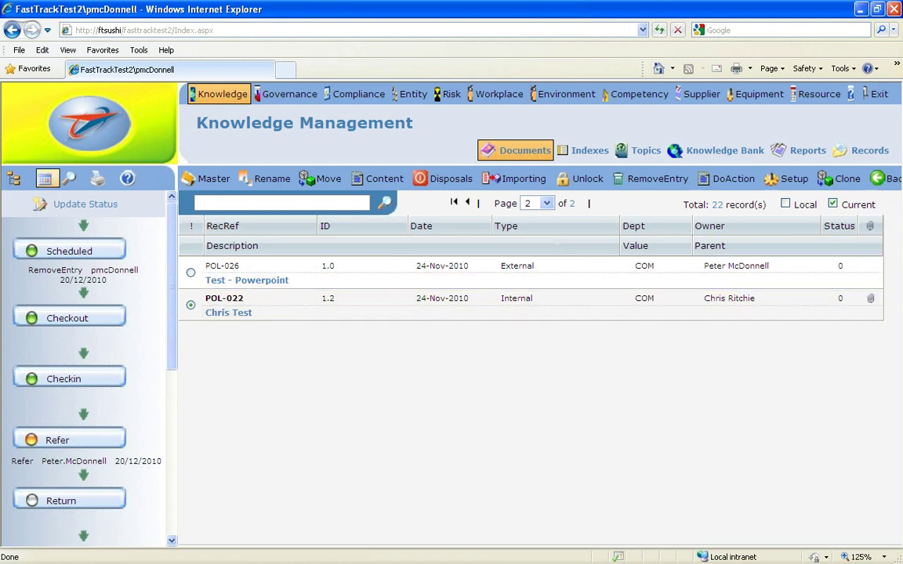
click(45, 180)
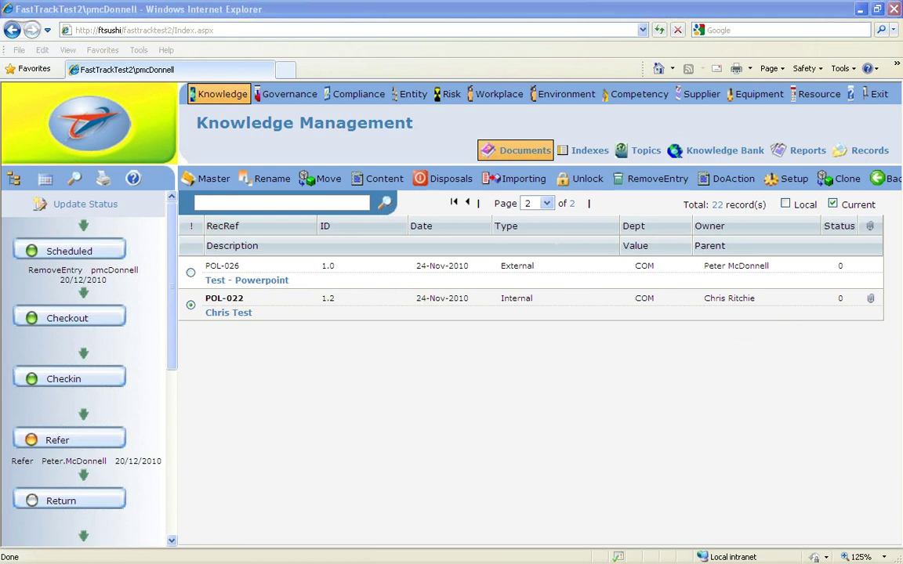